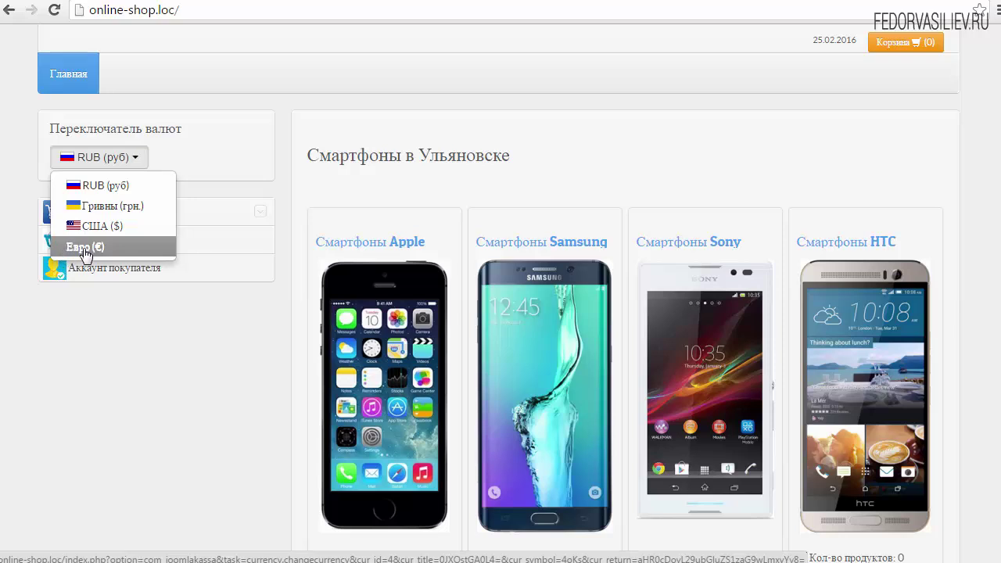
- Switch to Windows Explorer and open the Иконка folder inside Дополнительные материалы\Файлы
click(211, 334)
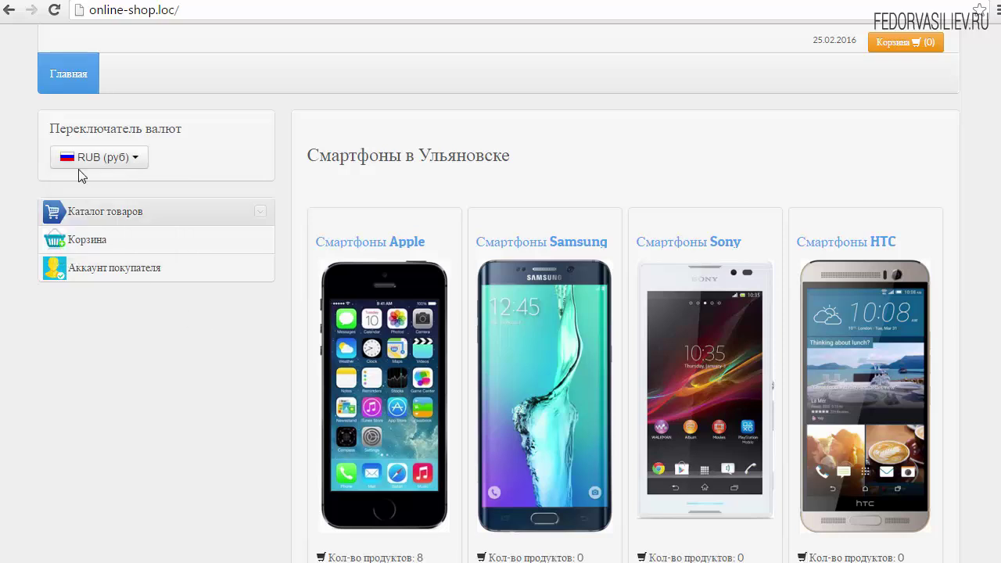
click(125, 159)
key(alt+Tab)
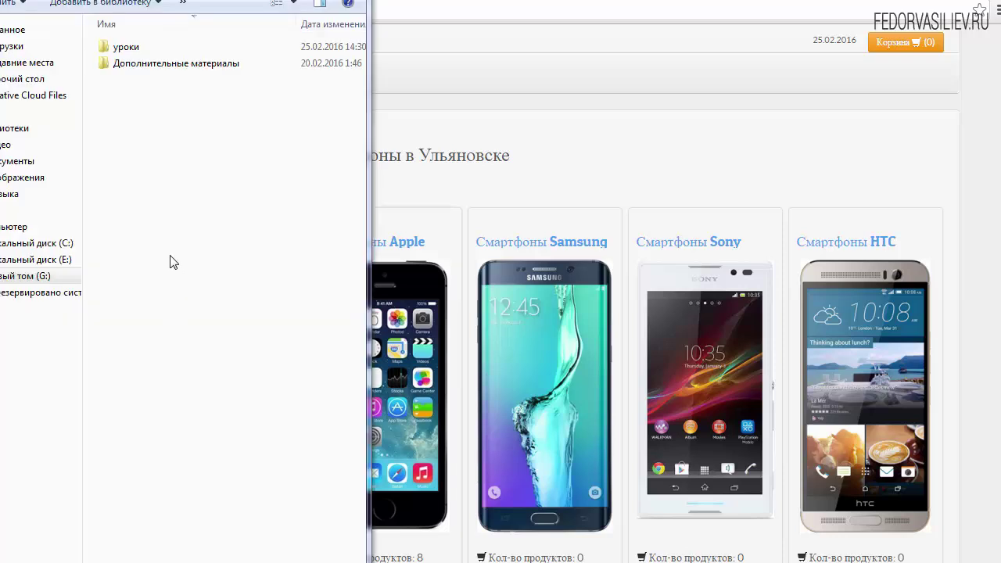
double_click(143, 62)
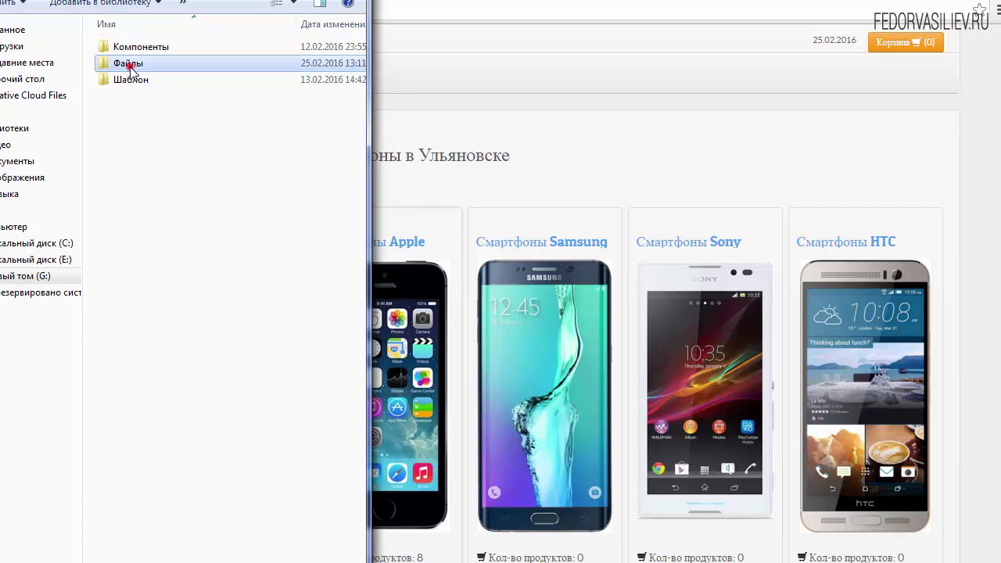
double_click(130, 66)
double_click(118, 46)
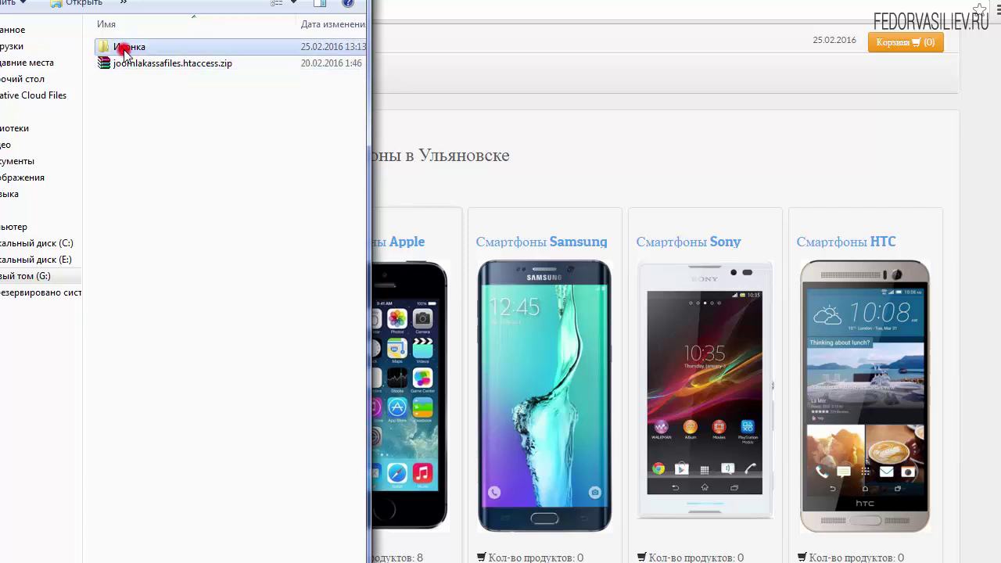
- Copy the eu.gif flag icon from the Иконка folder
click(128, 88)
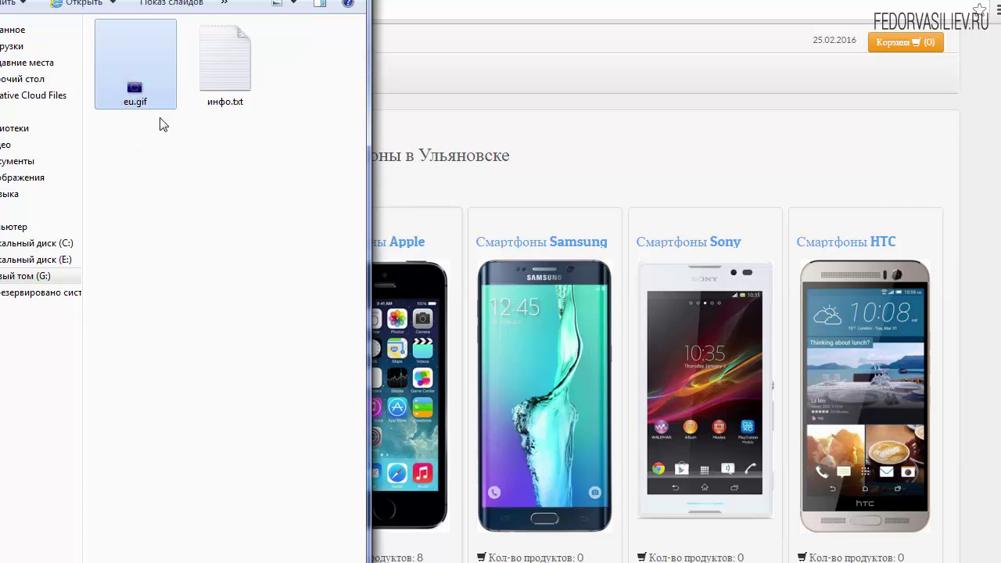
click(229, 79)
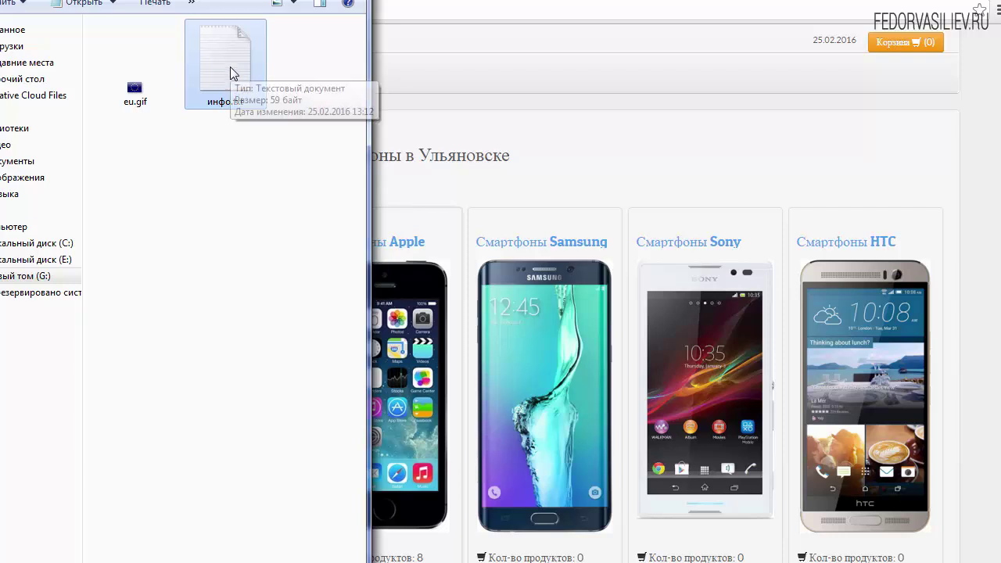
click(132, 104)
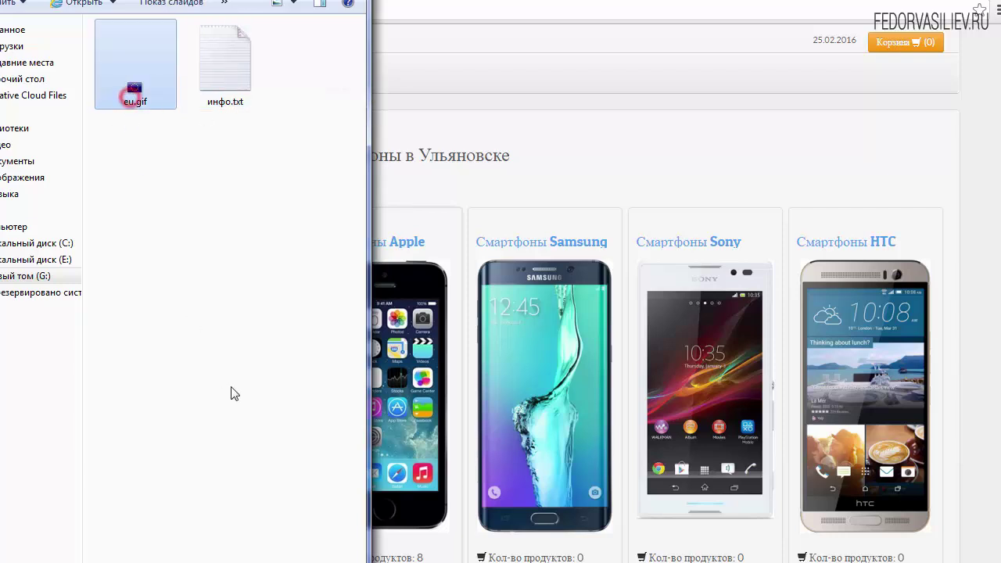
right_click(135, 99)
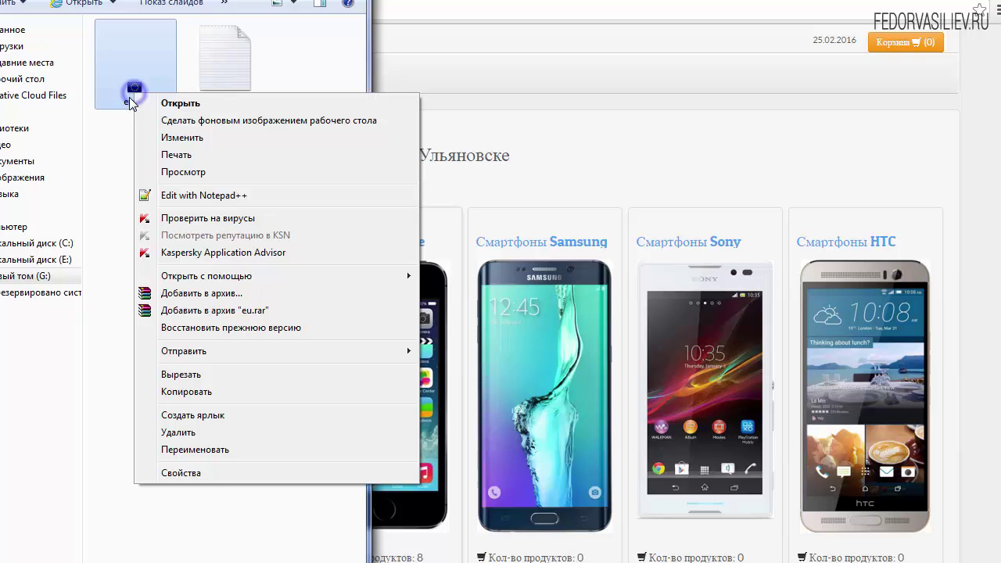
click(187, 391)
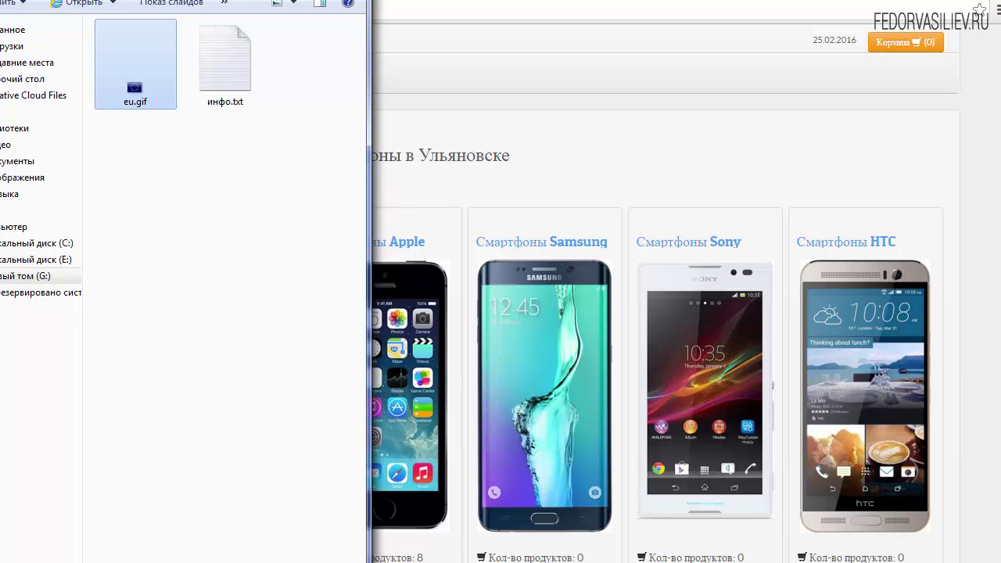
- Open the demomagazin.loc site folder in the OpenServer domains directory
key(BackSpace)
click(124, 49)
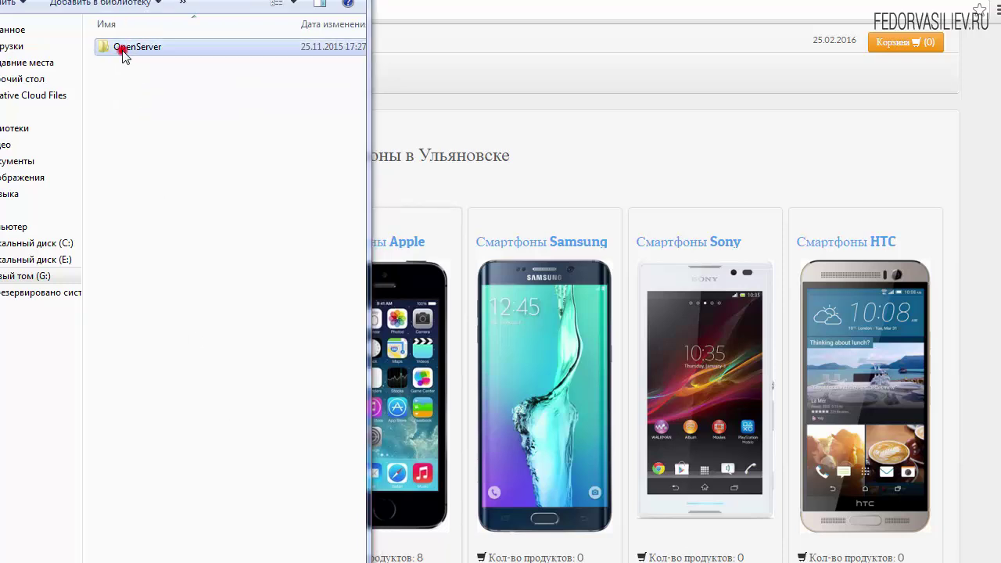
double_click(124, 48)
double_click(119, 47)
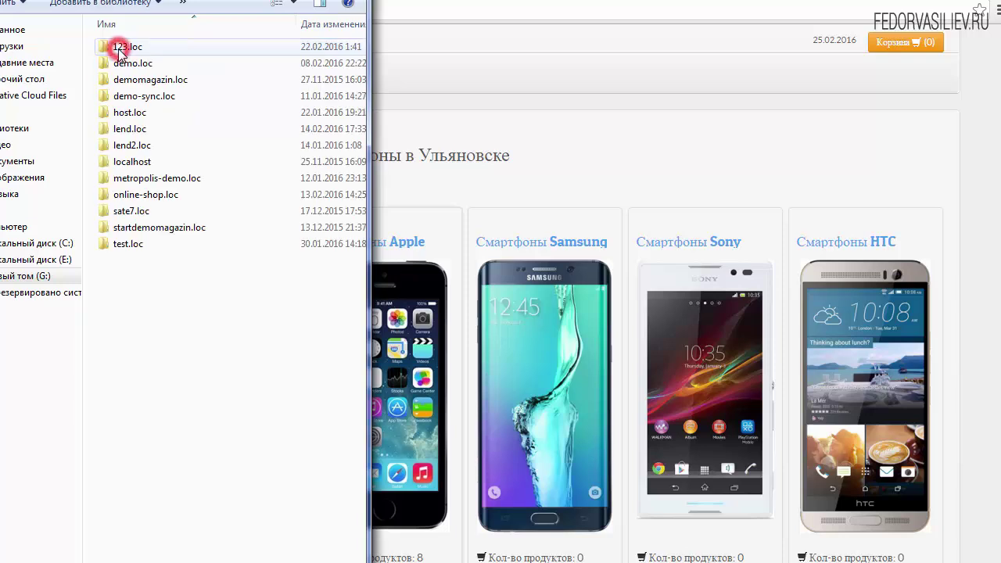
double_click(128, 79)
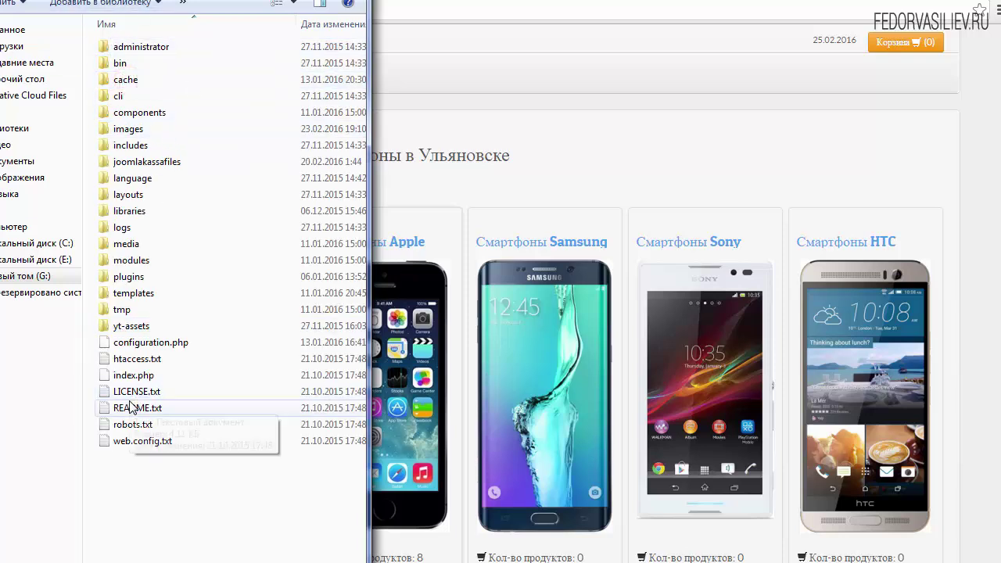
- Open the site's media\mod_languages\images folder containing the flag icons
click(122, 245)
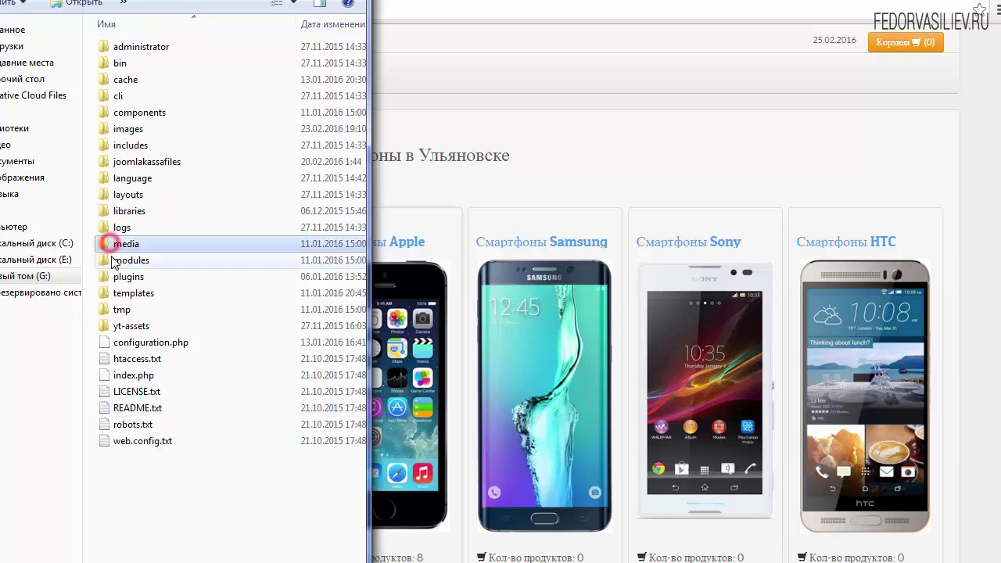
double_click(123, 246)
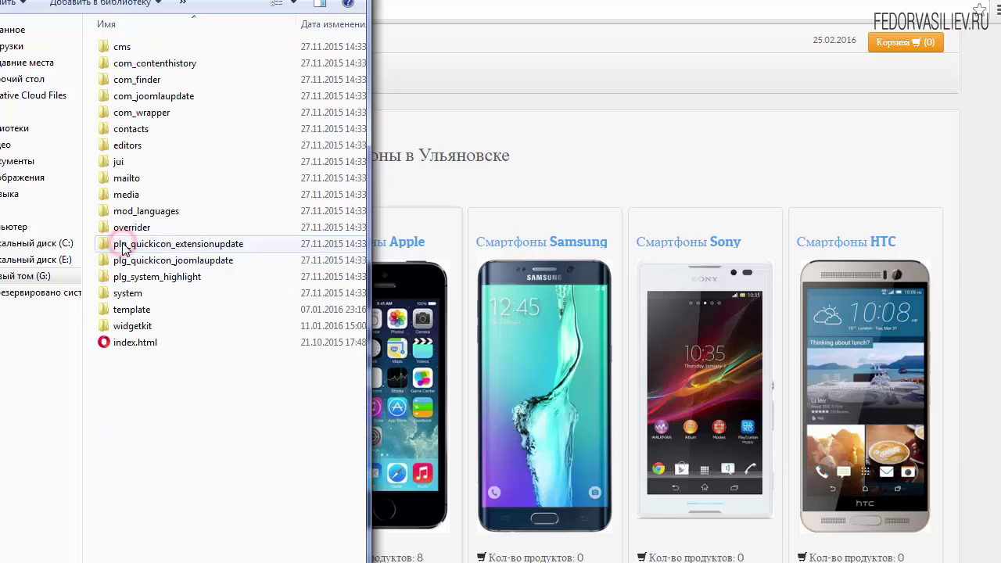
click(155, 213)
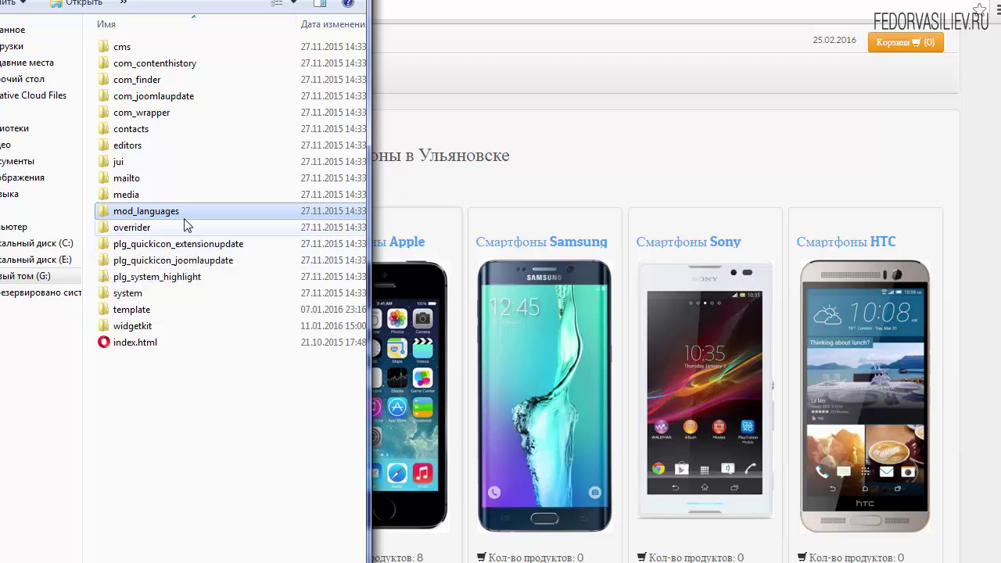
double_click(143, 211)
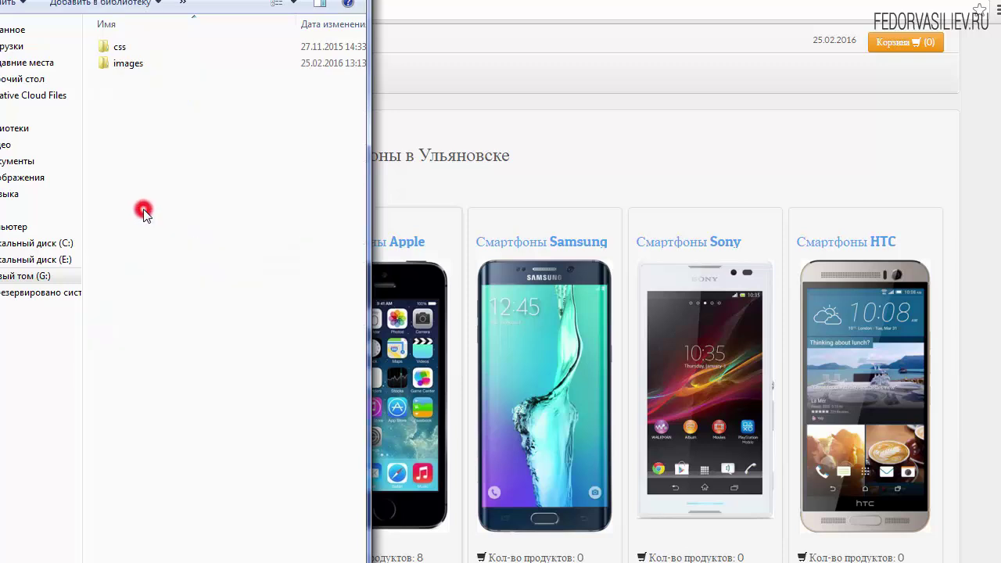
double_click(127, 69)
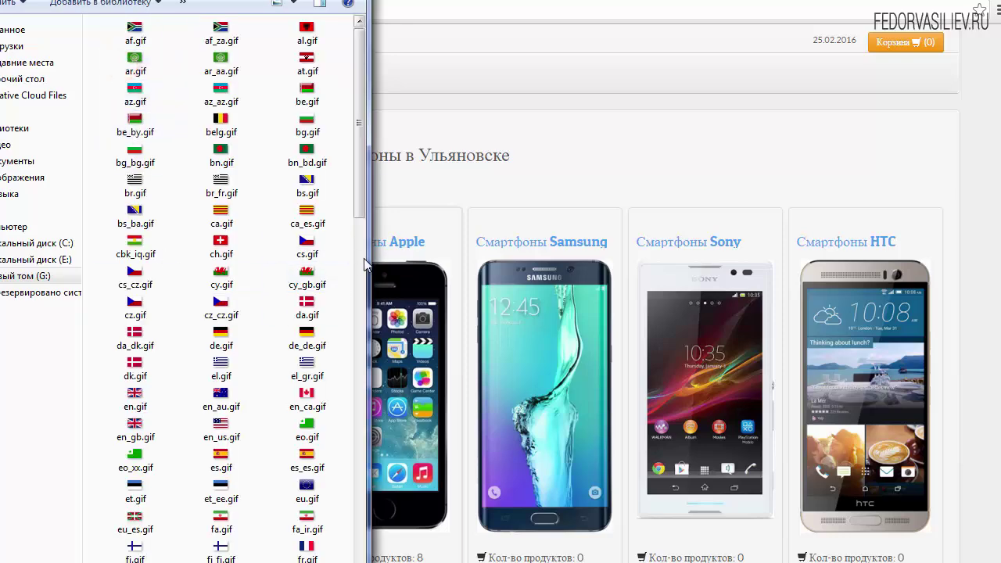
- Paste the copied eu.gif among the flag icons, replacing the existing file of the same name
drag(359, 213, 309, 559)
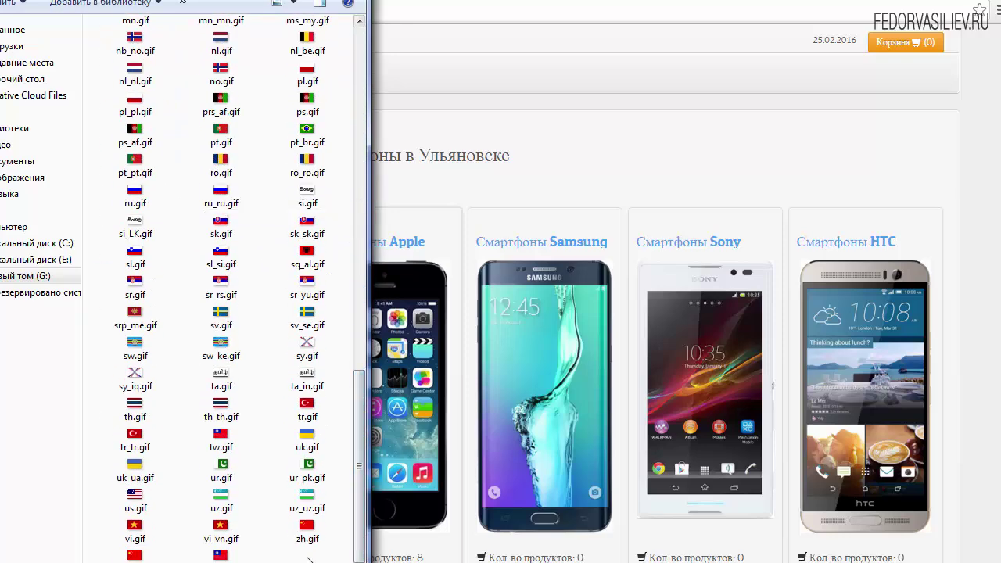
right_click(307, 556)
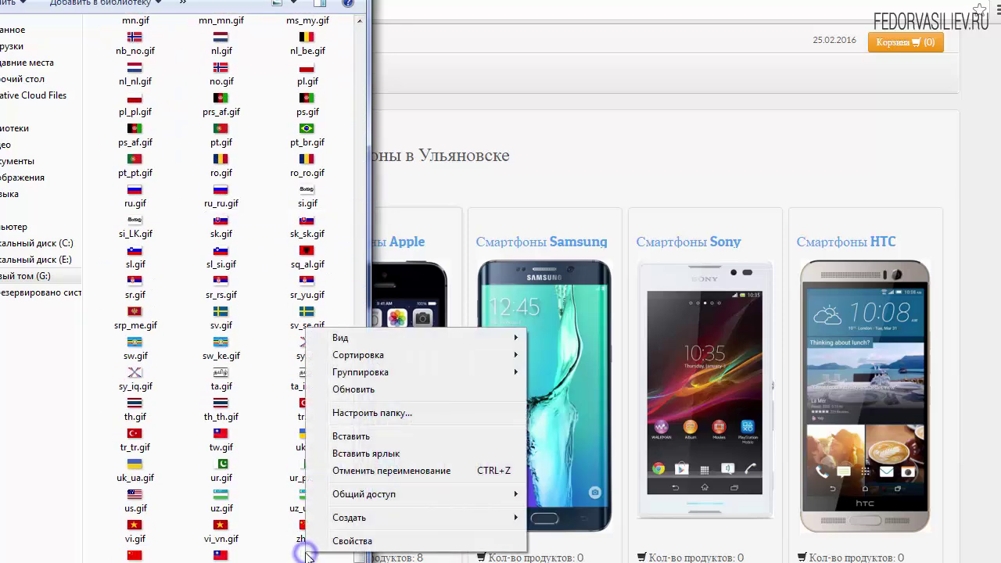
click(352, 437)
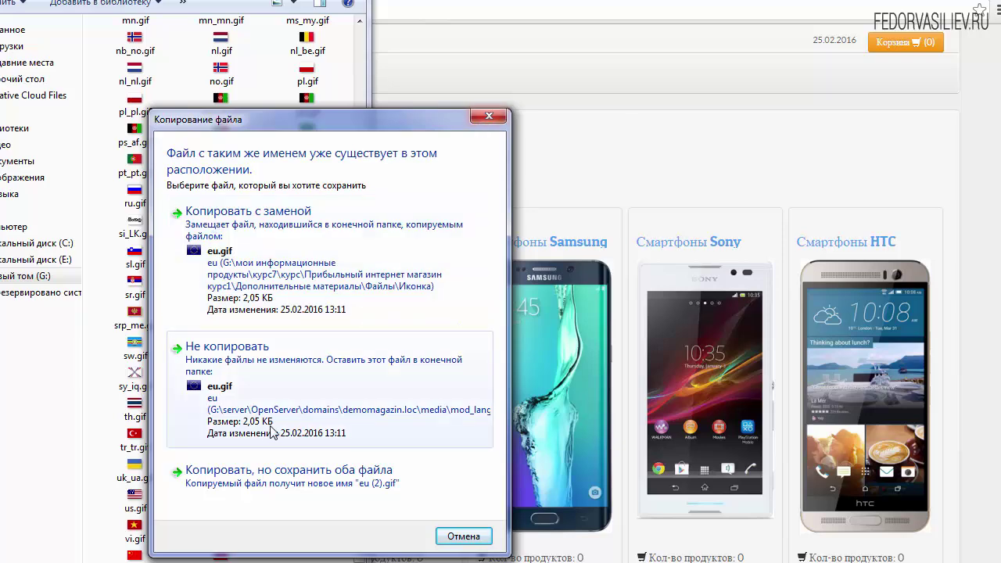
click(413, 313)
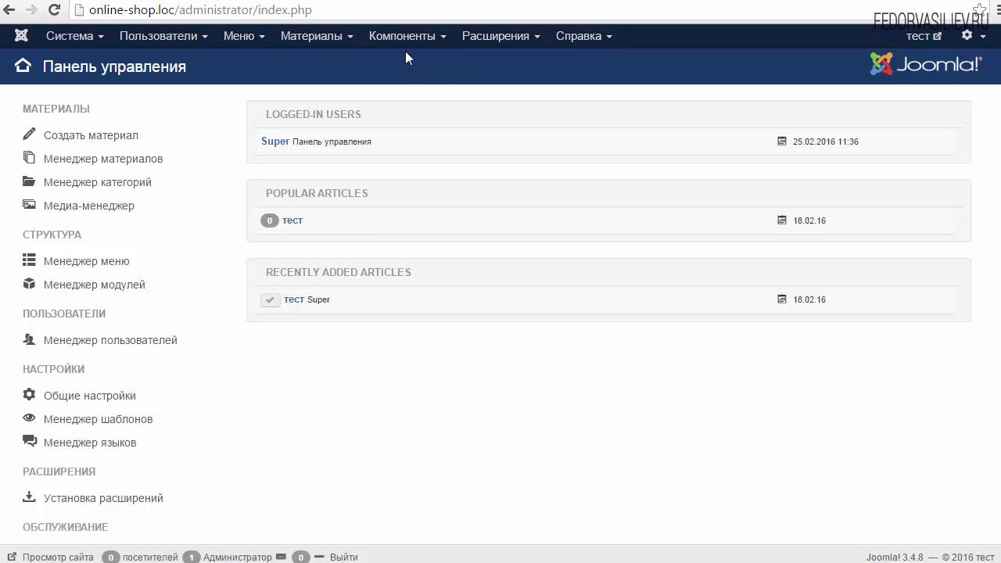
- Open the Валюта manager of the JOOMLAKASSA component in the Joomla administration
click(492, 36)
mouse_move(381, 48)
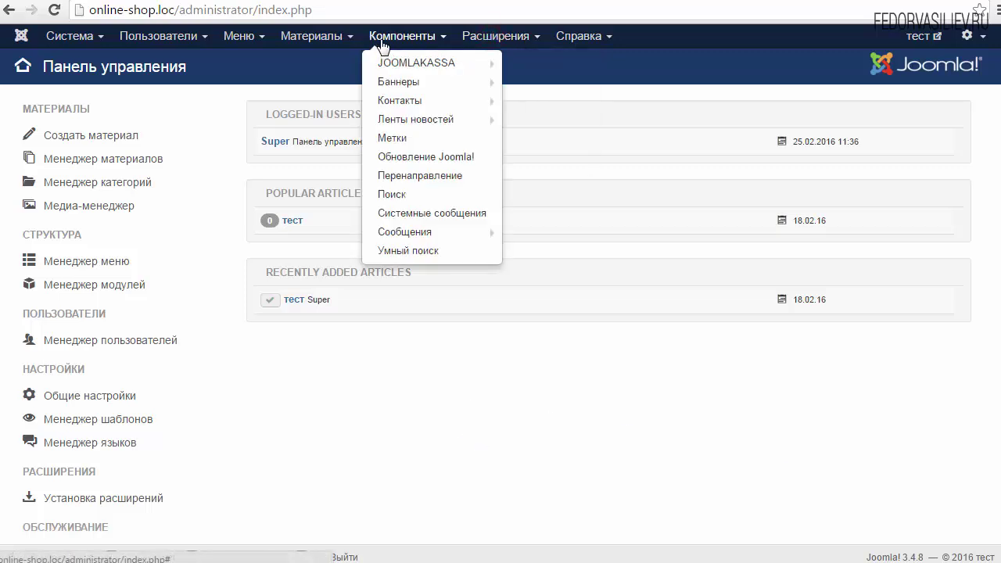
mouse_move(399, 63)
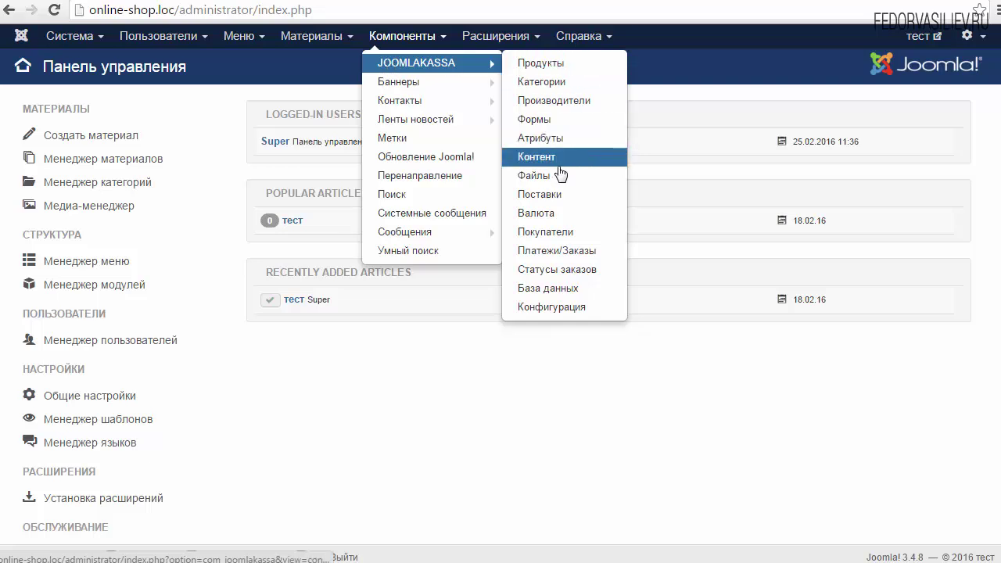
click(534, 214)
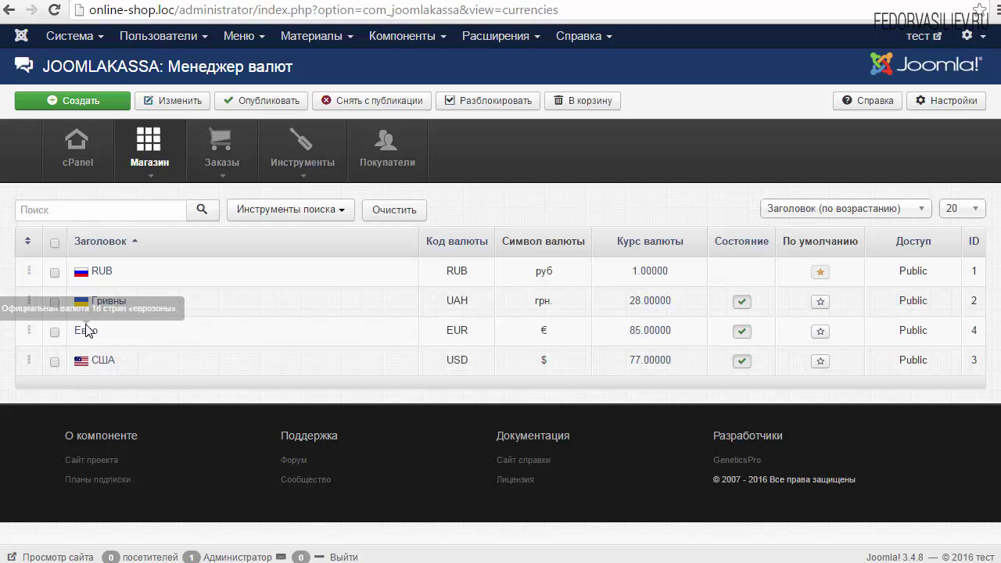
- Set the Евро currency's image to eu, then save and close the currency
click(84, 329)
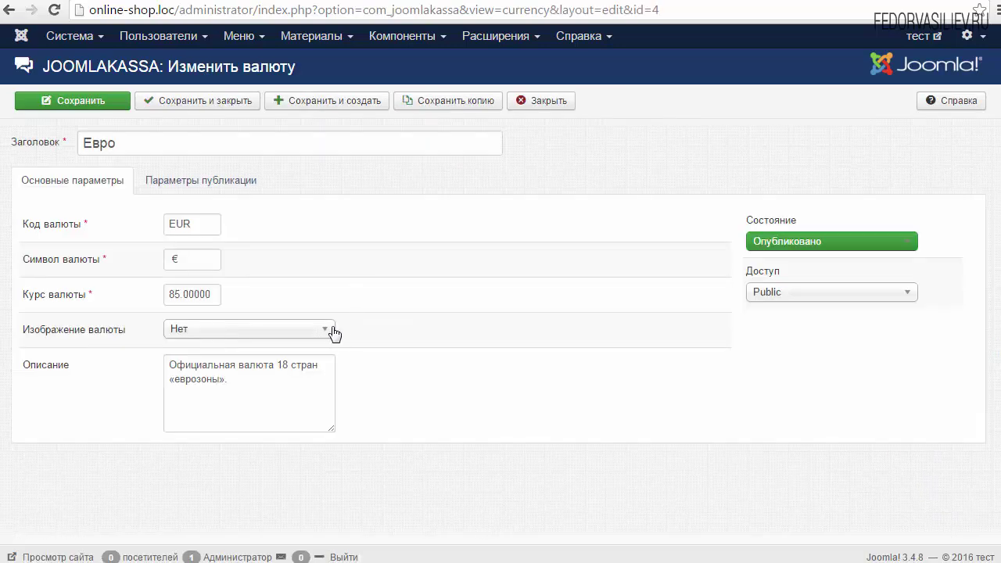
scroll(364, 284, down, 1)
click(329, 306)
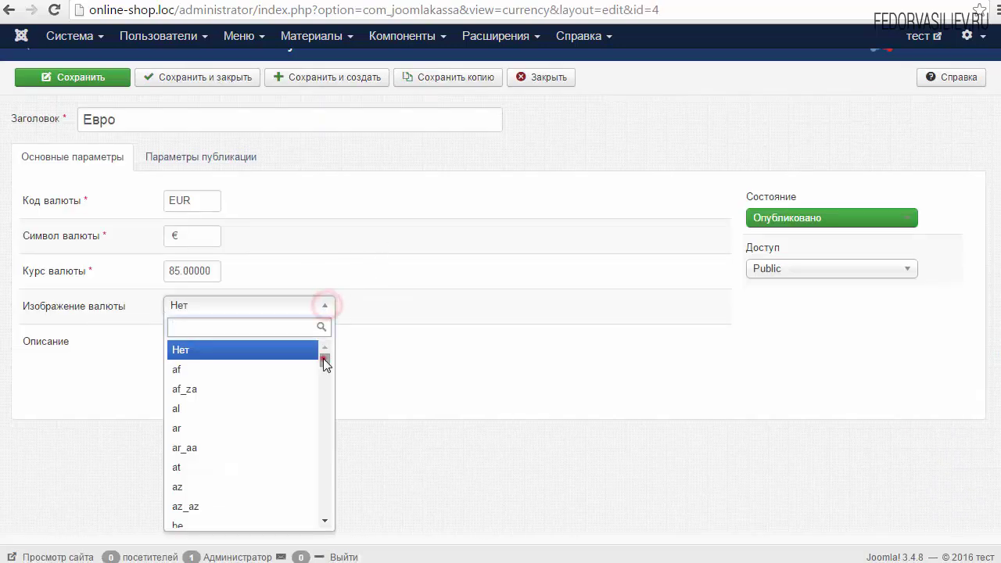
drag(326, 356, 326, 402)
click(183, 493)
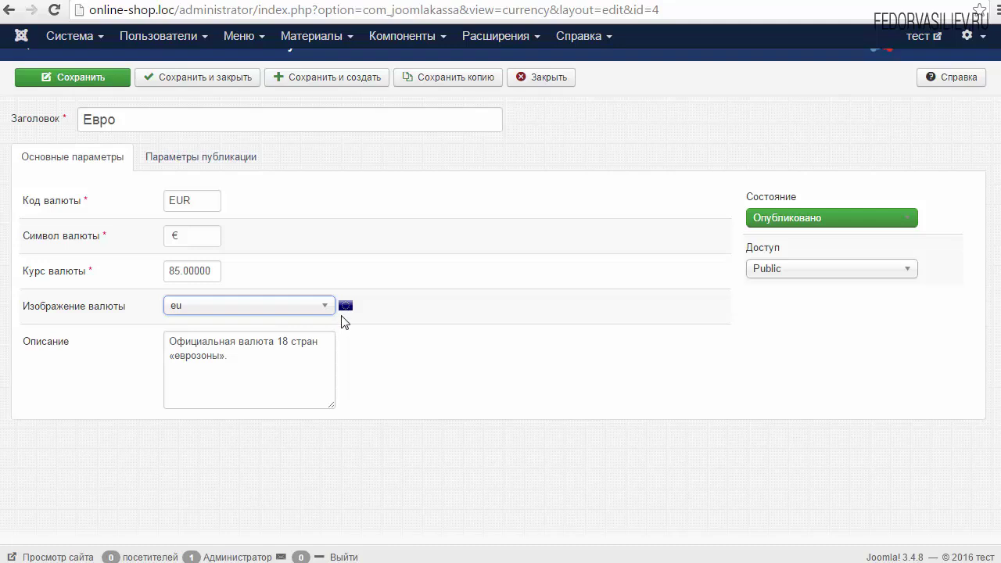
click(208, 77)
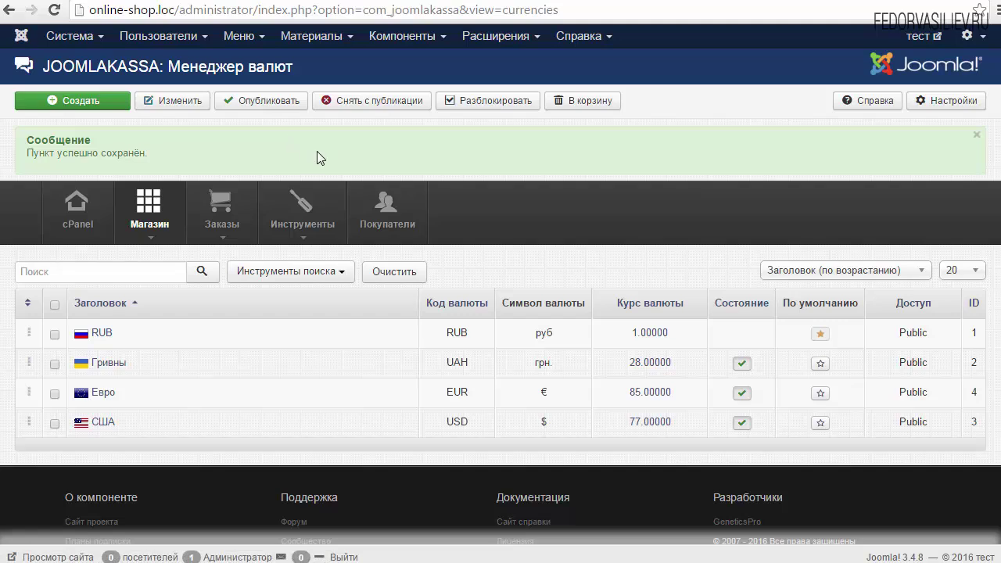
- Open the JOOMLAKASSA Контент manager and start a new content item
click(405, 37)
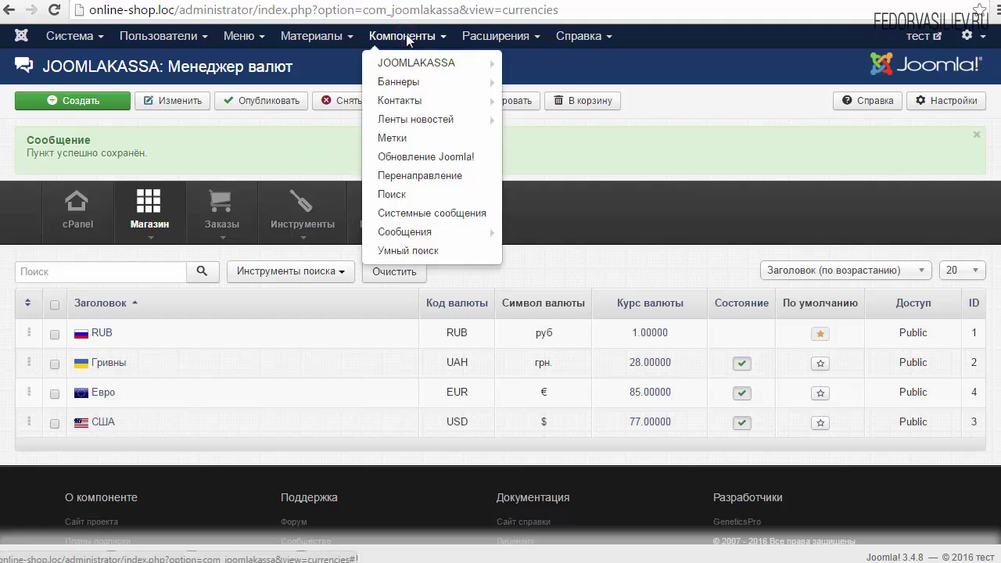
mouse_move(407, 64)
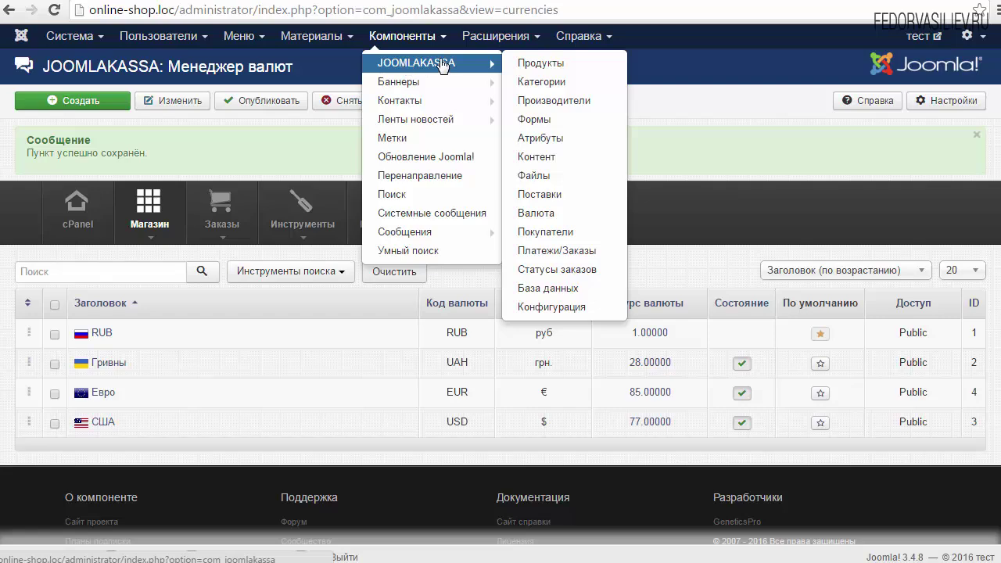
click(572, 161)
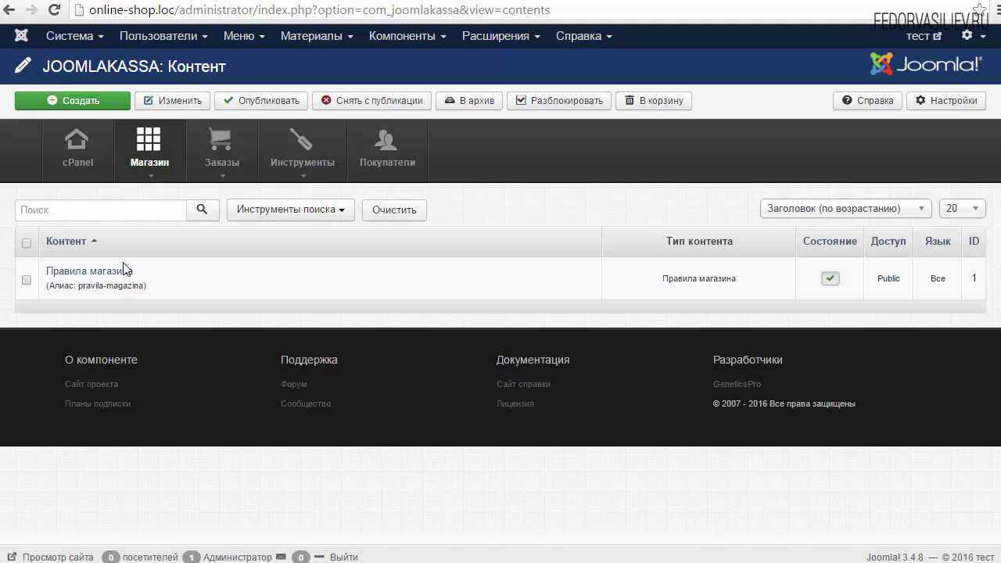
click(31, 101)
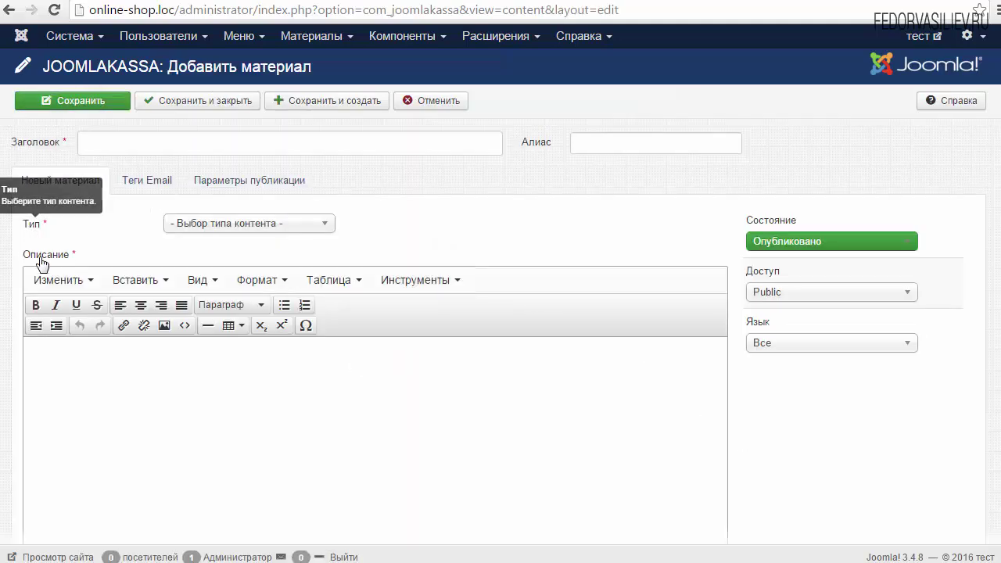
- Set the new item's type to Статус заказа (email) and its title to "В ожидании подтверждения оплаты"
click(209, 229)
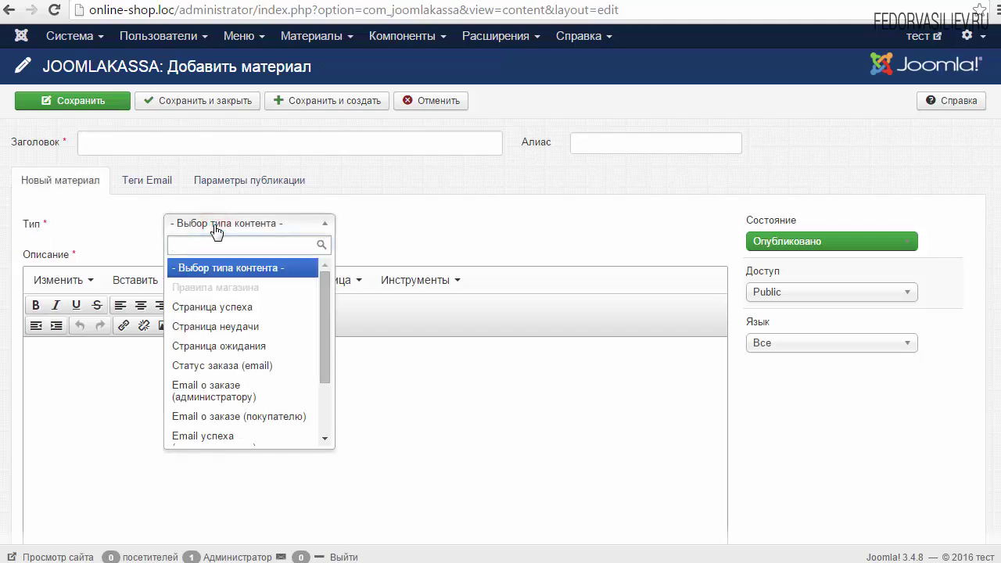
click(246, 368)
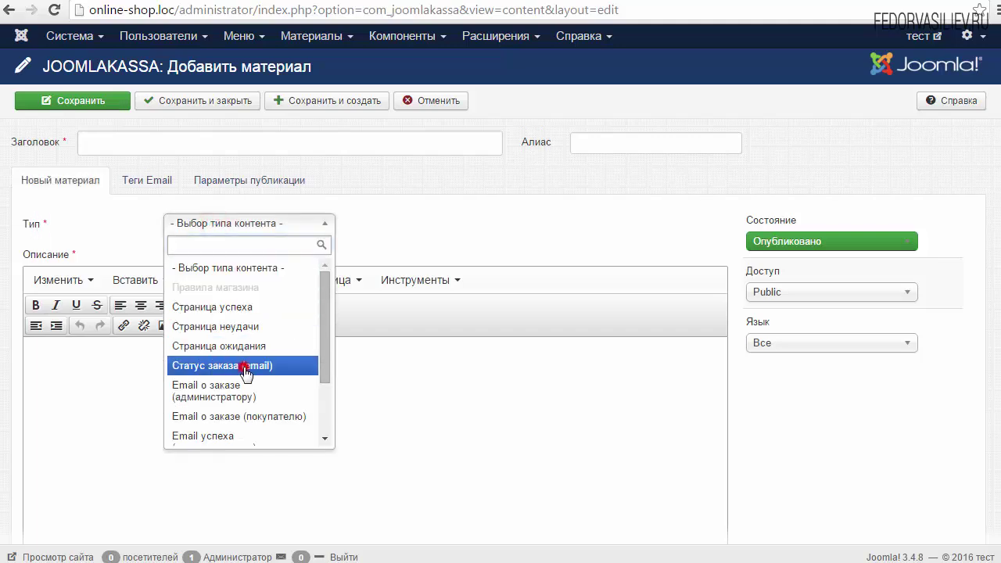
click(139, 150)
right_click(139, 150)
click(176, 248)
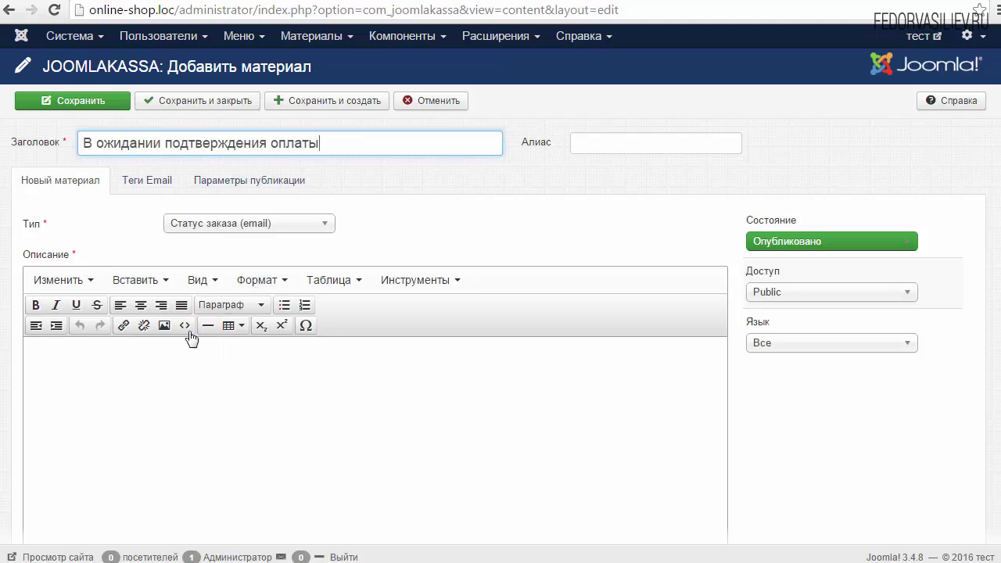
drag(335, 150, 47, 142)
click(348, 147)
scroll(996, 428, down, 2)
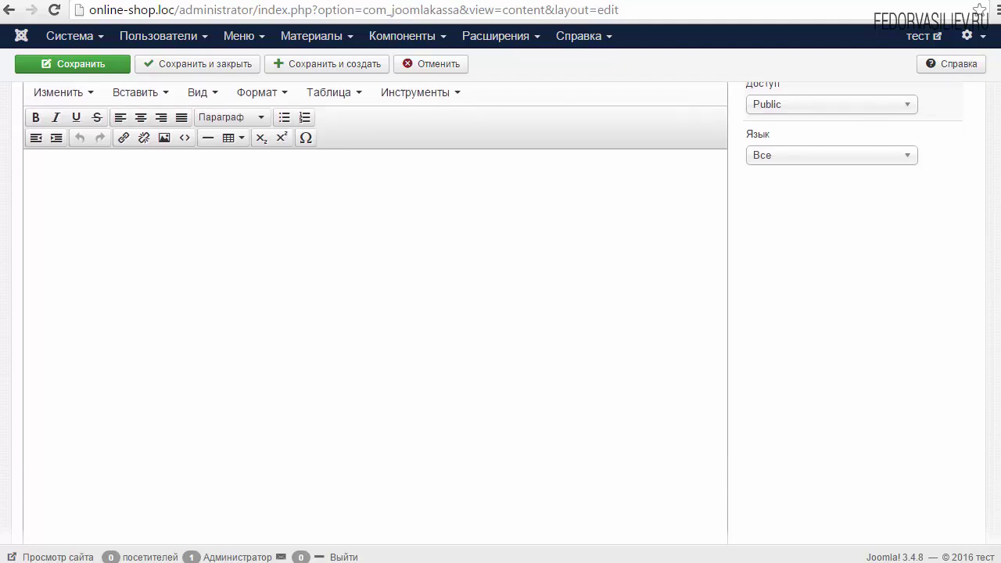
scroll(996, 428, up, 1)
click(273, 342)
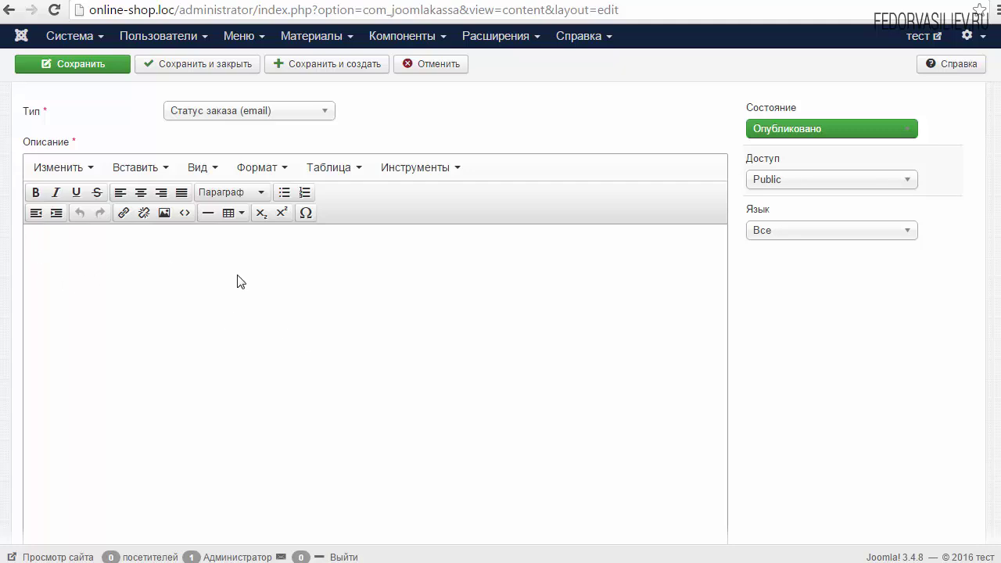
scroll(382, 302, up, 2)
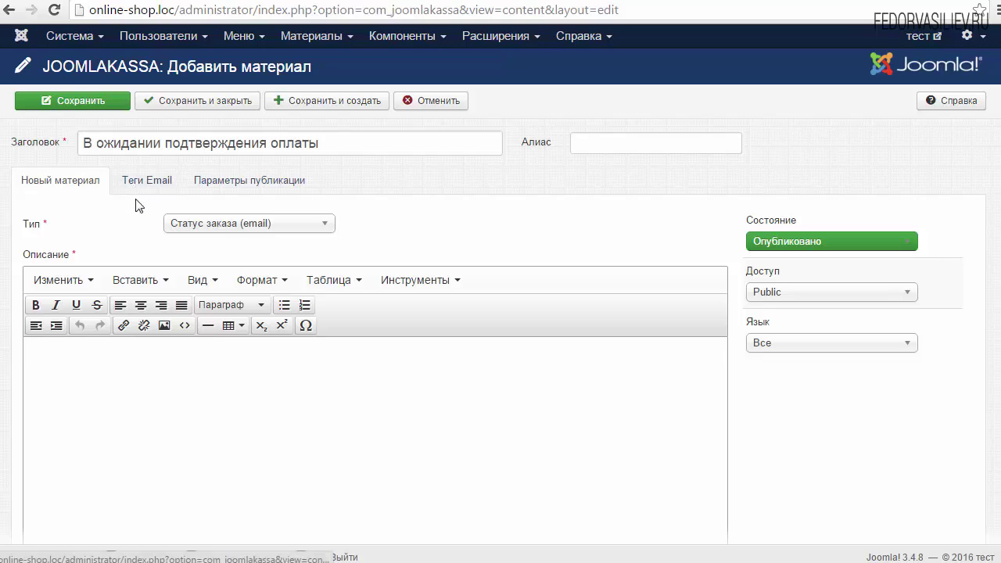
- Review the email tags available for the order and the buyer, especially the ID заказа tag
click(131, 188)
scroll(335, 235, down, 2)
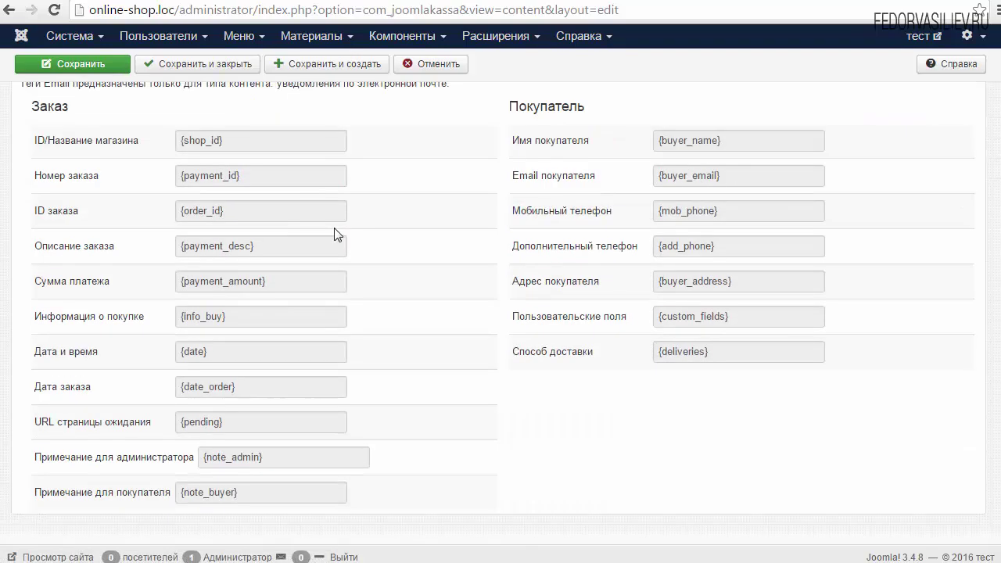
scroll(334, 234, up, 2)
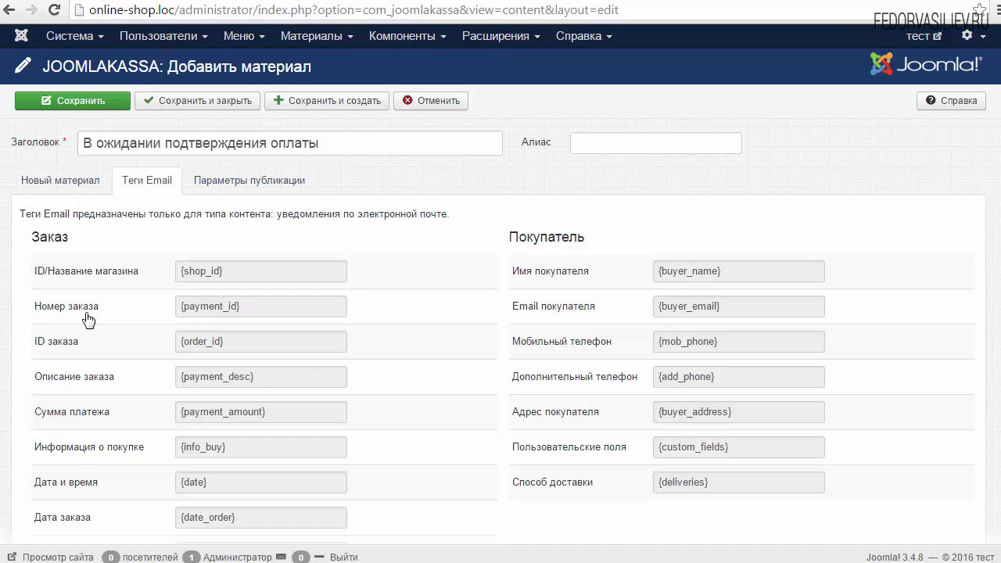
scroll(87, 320, down, 2)
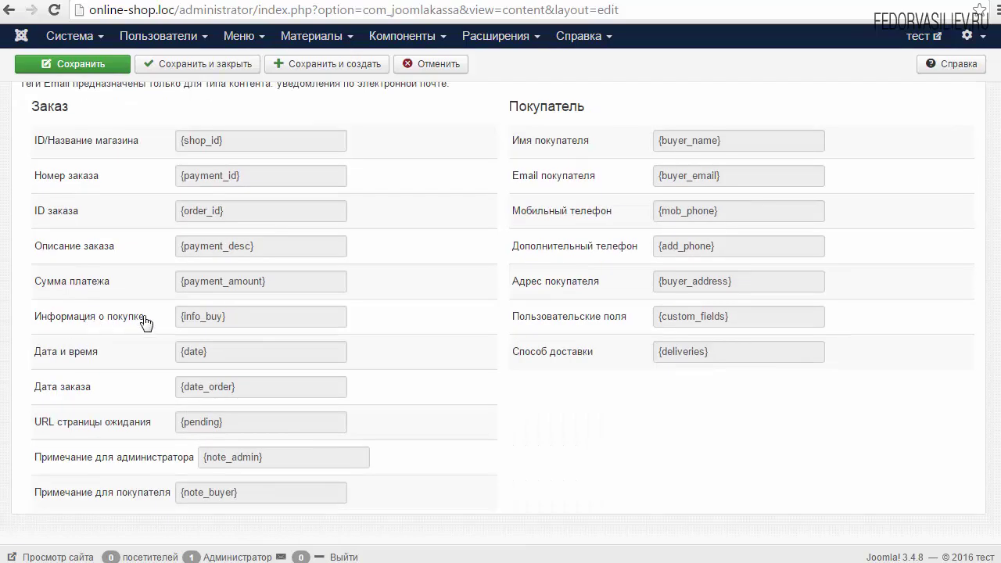
scroll(148, 322, up, 1)
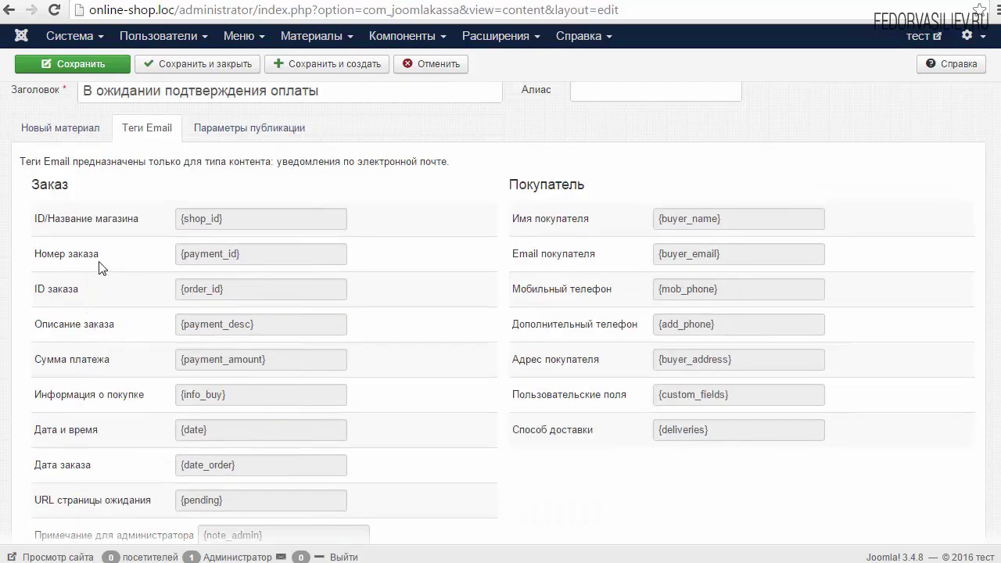
triple_click(86, 289)
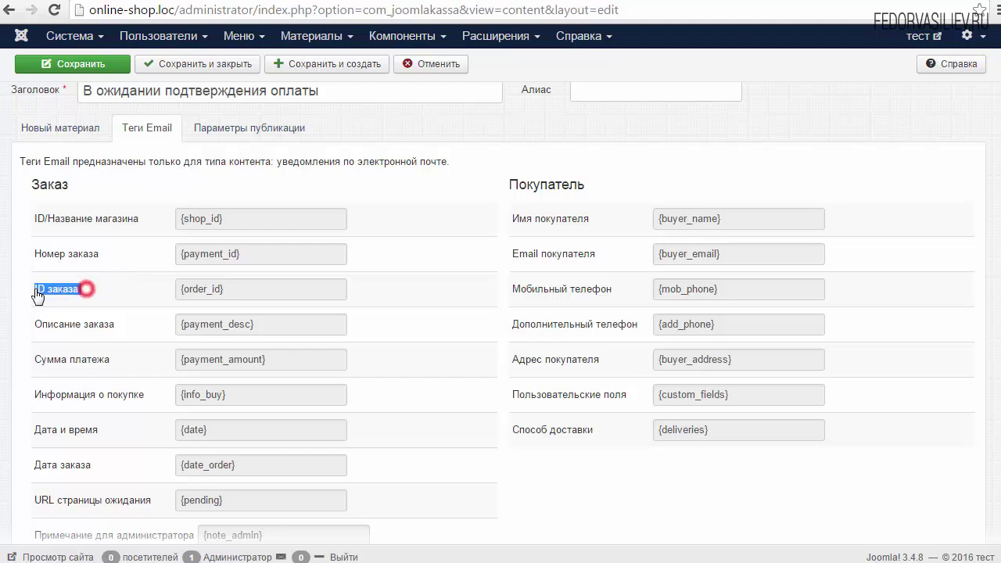
click(36, 289)
drag(80, 289, 42, 295)
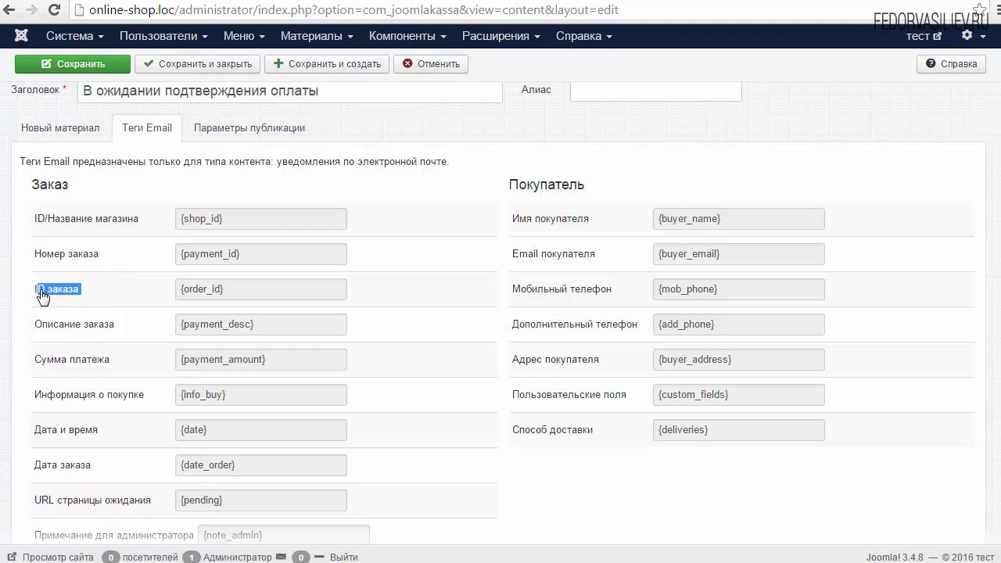
click(113, 294)
double_click(90, 289)
click(149, 290)
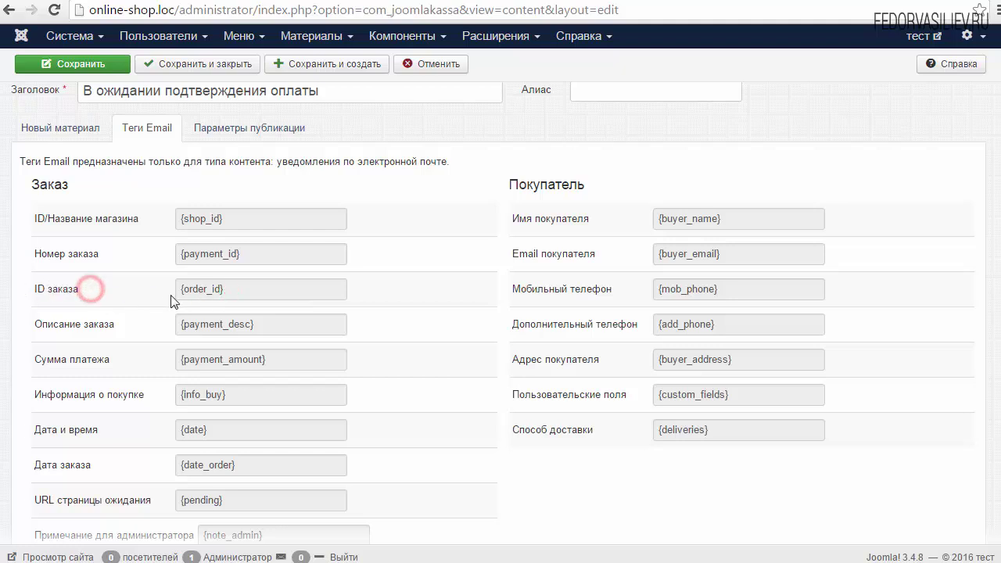
- Examine the {order_id} tag for ID заказа and the empty description where such tags can be used
click(236, 291)
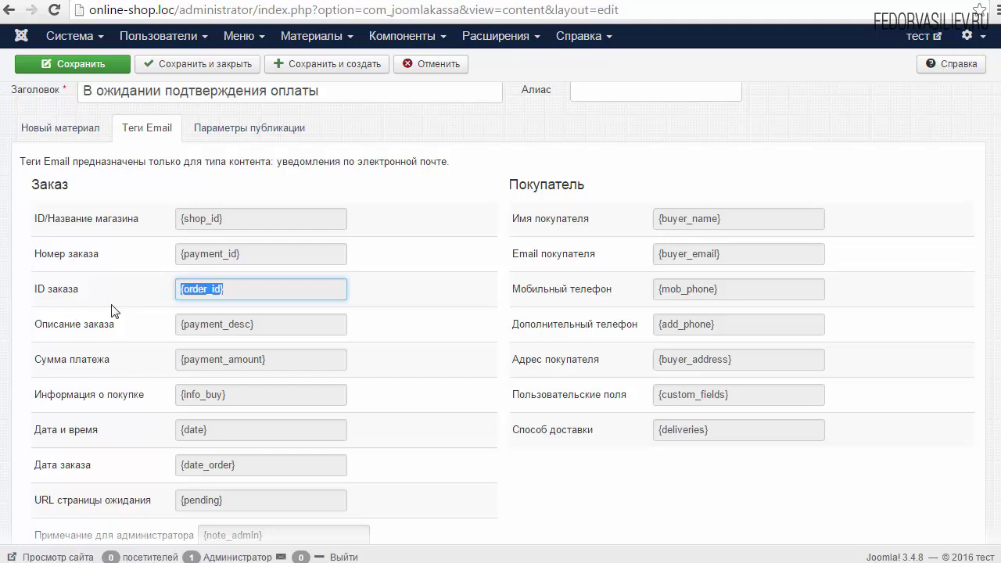
drag(97, 291, 32, 288)
click(248, 289)
click(79, 131)
click(114, 366)
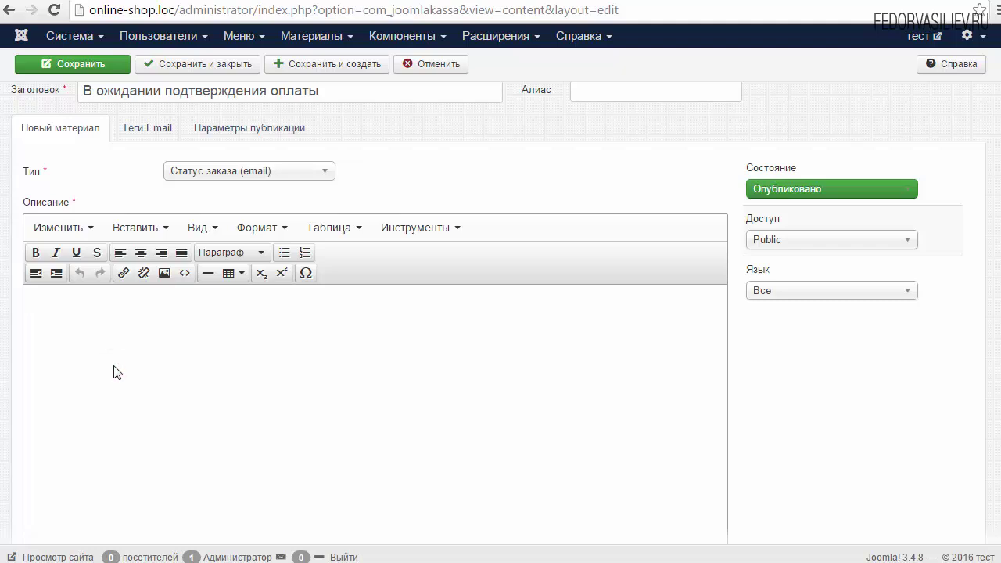
click(147, 128)
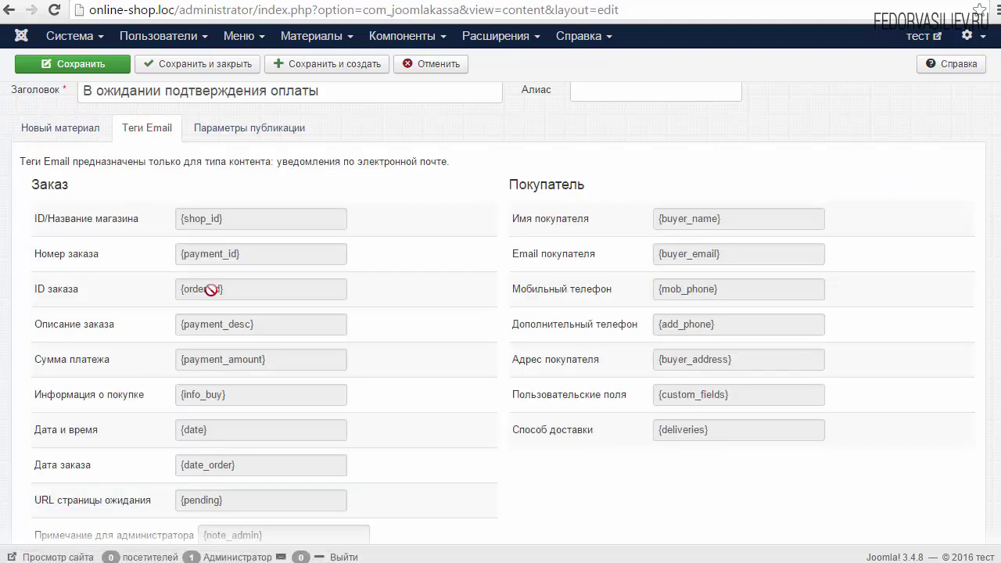
drag(237, 287, 187, 288)
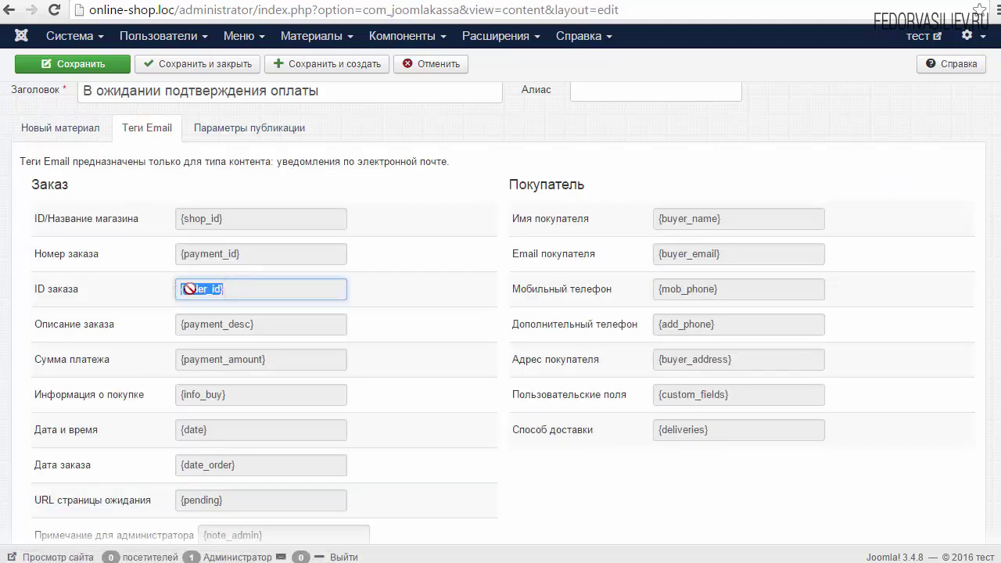
- Paste the prepared HTML order email, from the {buyer_name} greeting to the "fedorvasiliev.ru - Demo" signature, into the description's source code and apply it
drag(180, 250, 74, 137)
click(74, 137)
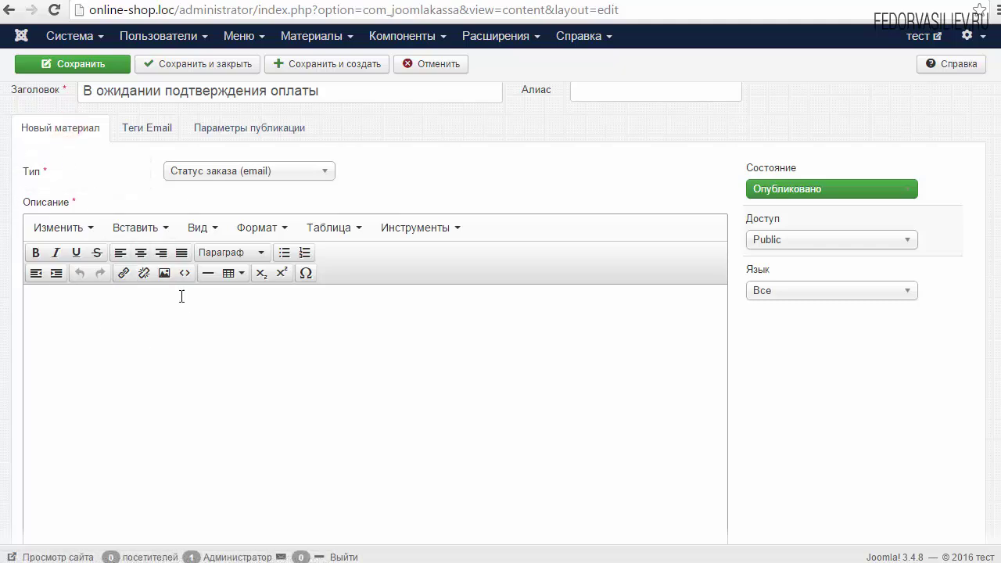
click(185, 272)
right_click(351, 190)
click(395, 291)
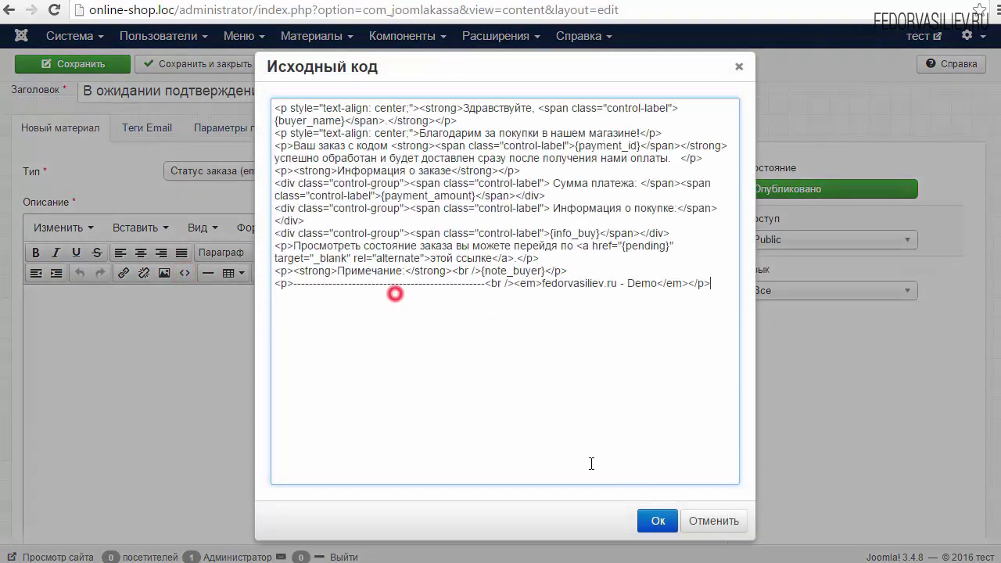
click(658, 520)
scroll(332, 289, down, 2)
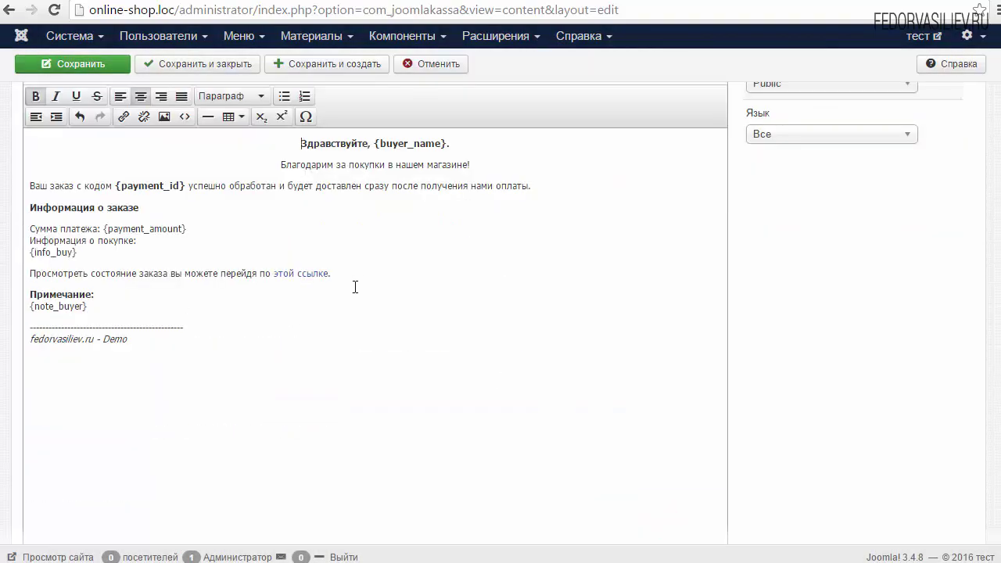
scroll(355, 287, up, 1)
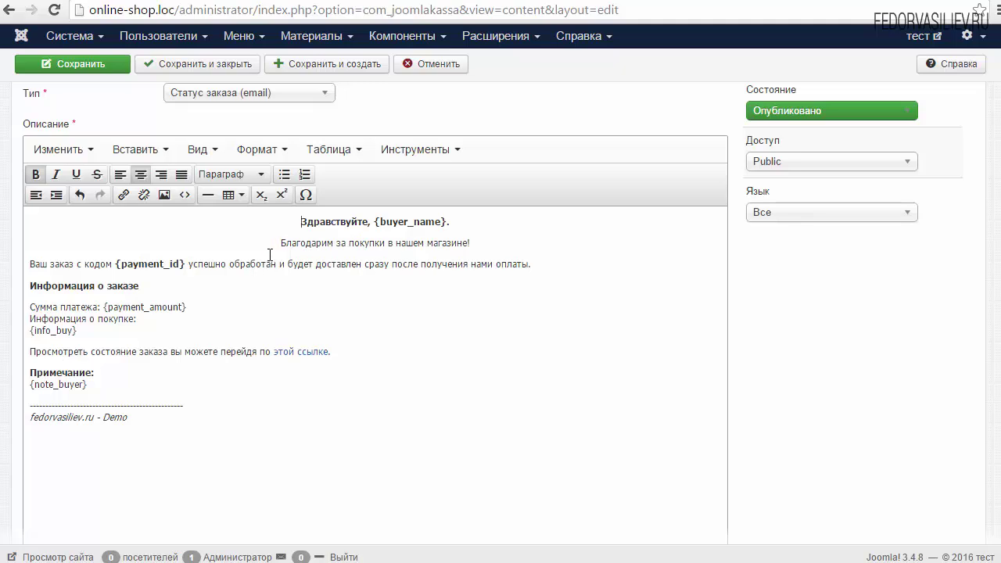
- Compare the {buyer_name} tag in the email's greeting with the Имя покупателя entry among the email tags
double_click(293, 223)
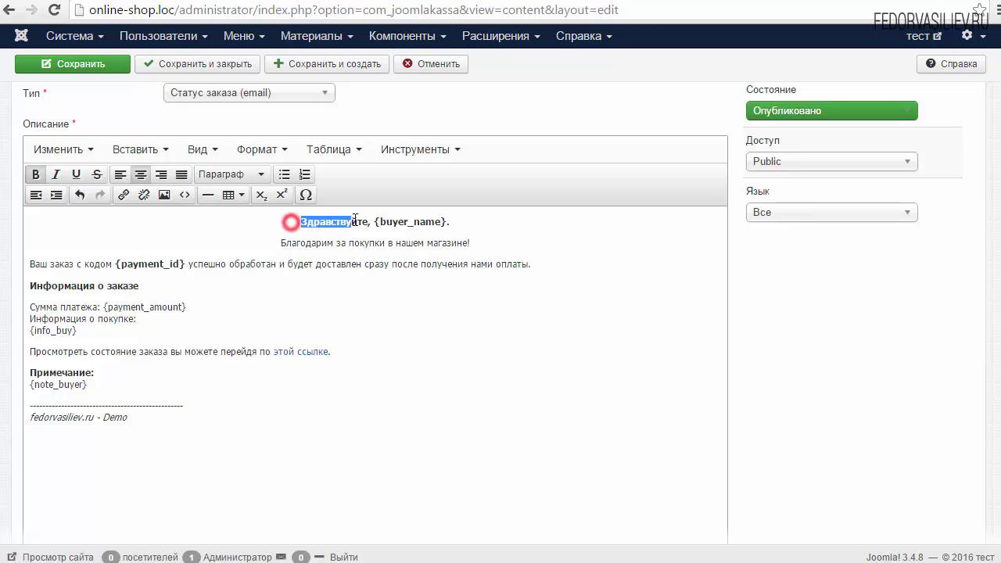
click(317, 222)
drag(374, 223, 452, 223)
scroll(151, 149, up, 1)
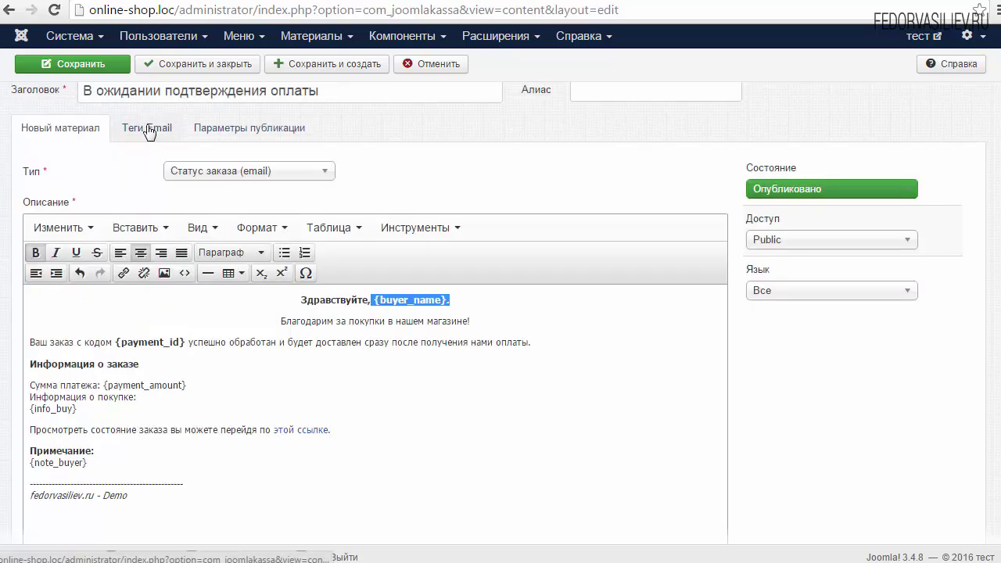
click(150, 131)
click(733, 219)
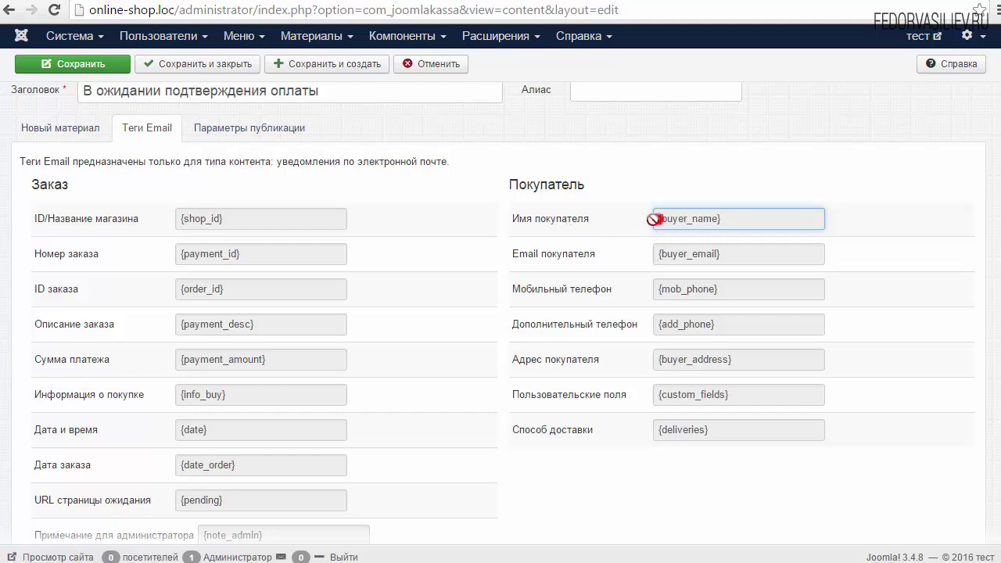
drag(726, 219, 651, 220)
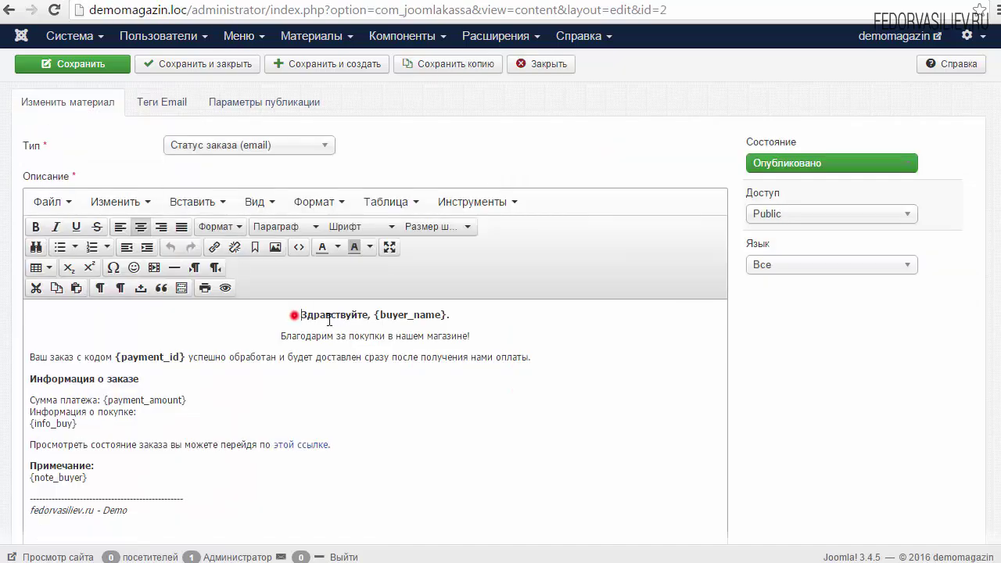
- Examine the {buyer_name} greeting and the message body of the matching status email on the demomagazin site
drag(330, 319, 462, 311)
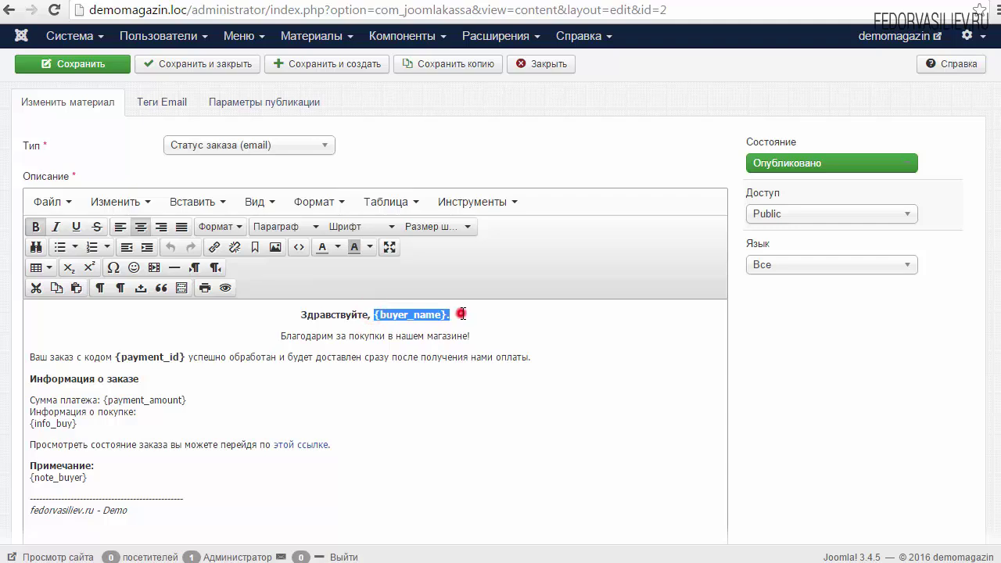
click(461, 311)
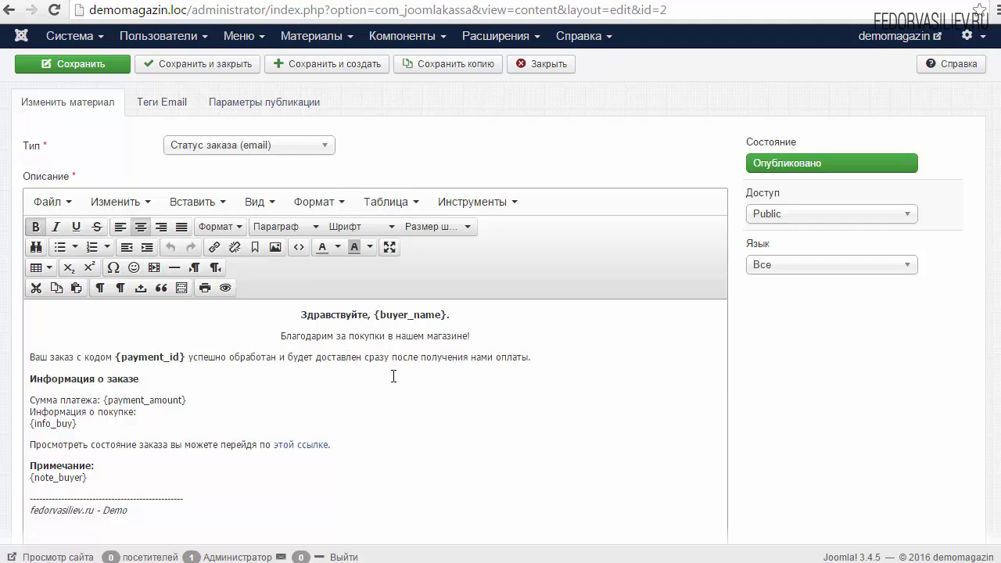
drag(371, 315, 461, 312)
click(477, 315)
scroll(167, 311, down, 1)
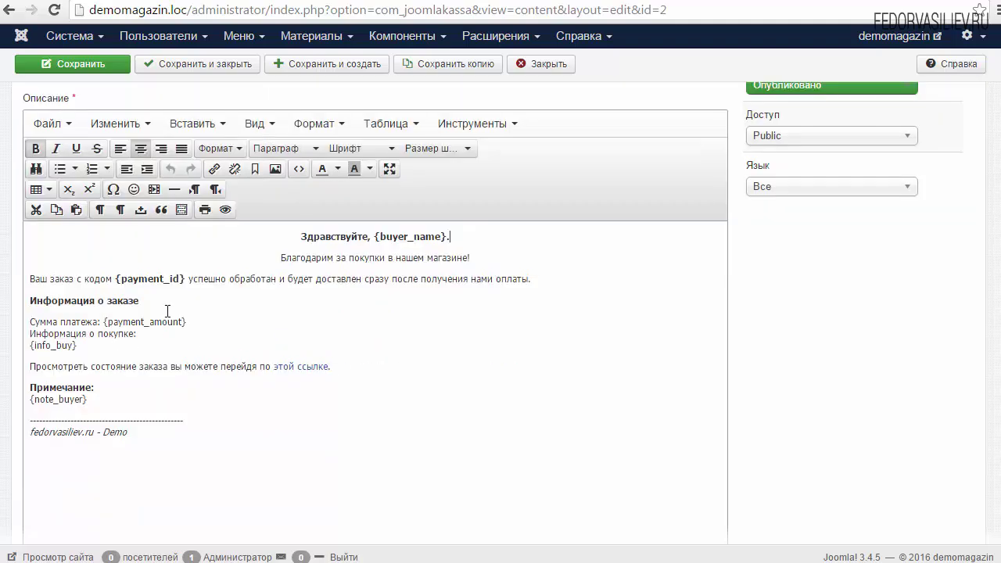
drag(266, 254, 253, 445)
click(250, 439)
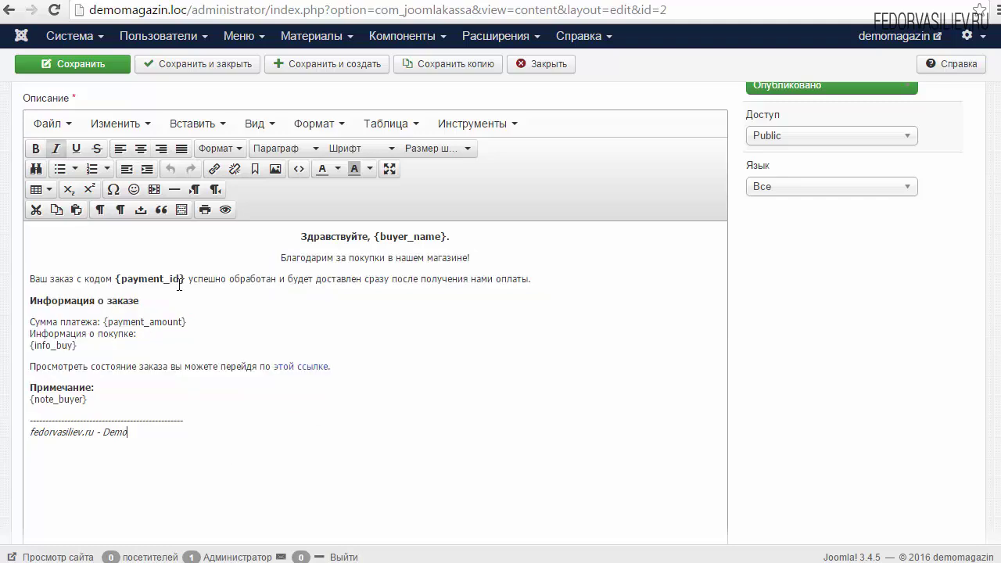
- Compare the {payment_id} tag in the order sentence with the email tag list, and examine the status link and {note_buyer} note
click(215, 278)
drag(115, 279, 179, 279)
scroll(131, 266, up, 2)
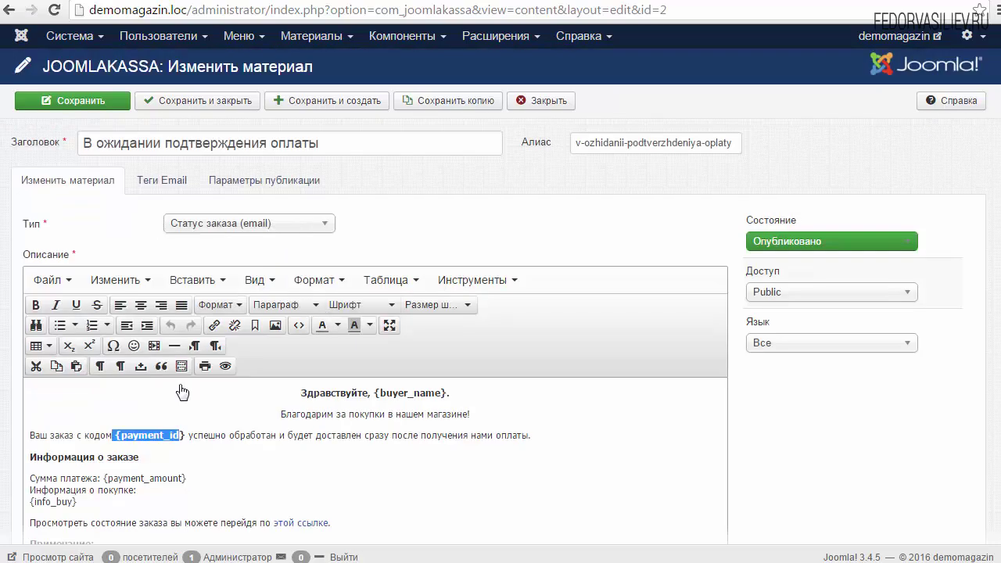
click(161, 181)
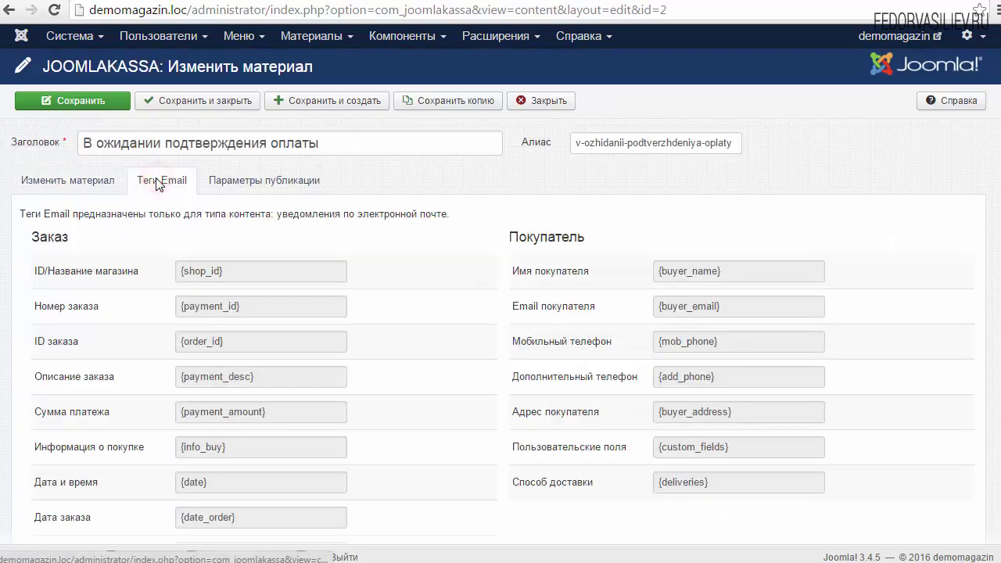
click(72, 182)
scroll(73, 182, down, 1)
click(174, 356)
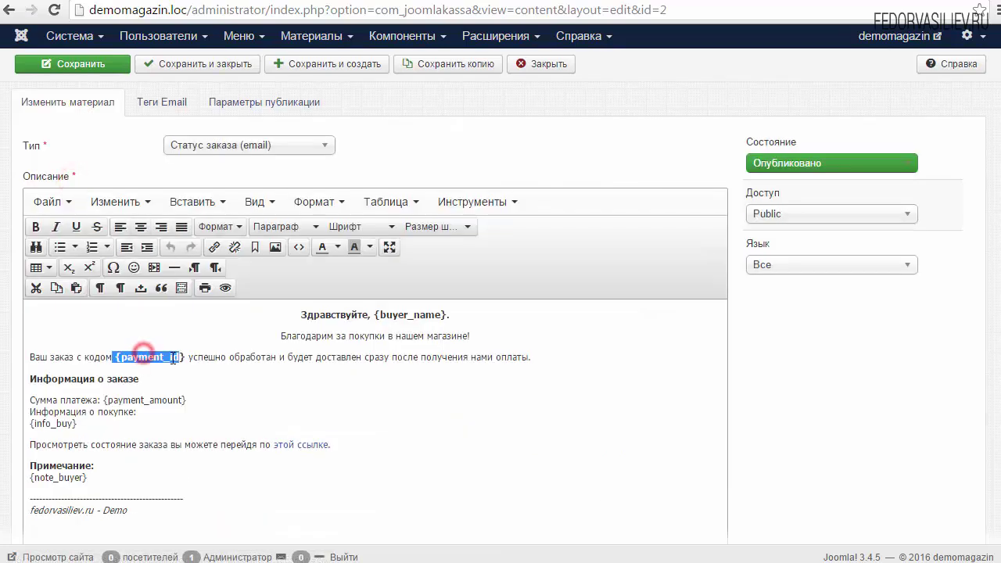
drag(190, 357, 120, 357)
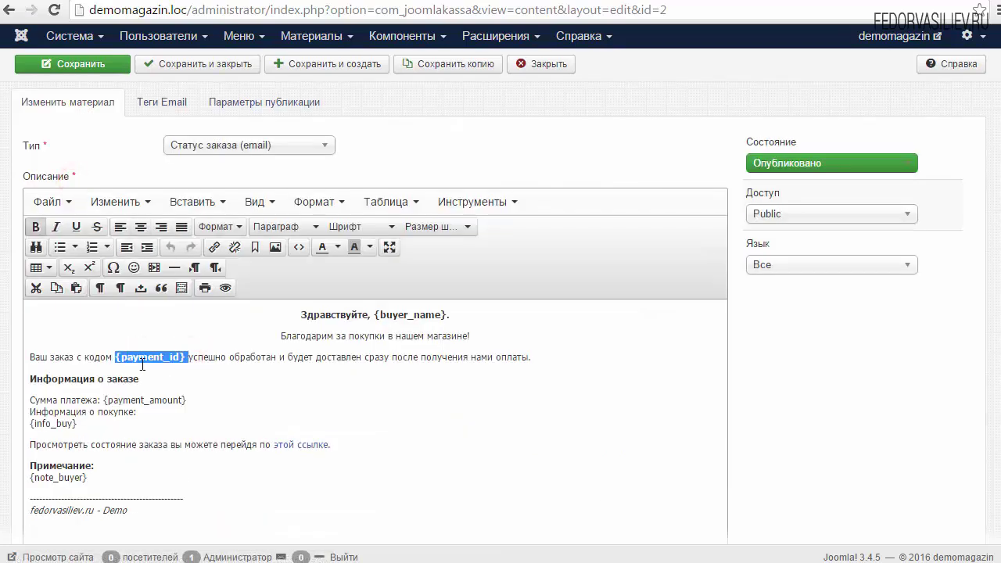
click(147, 104)
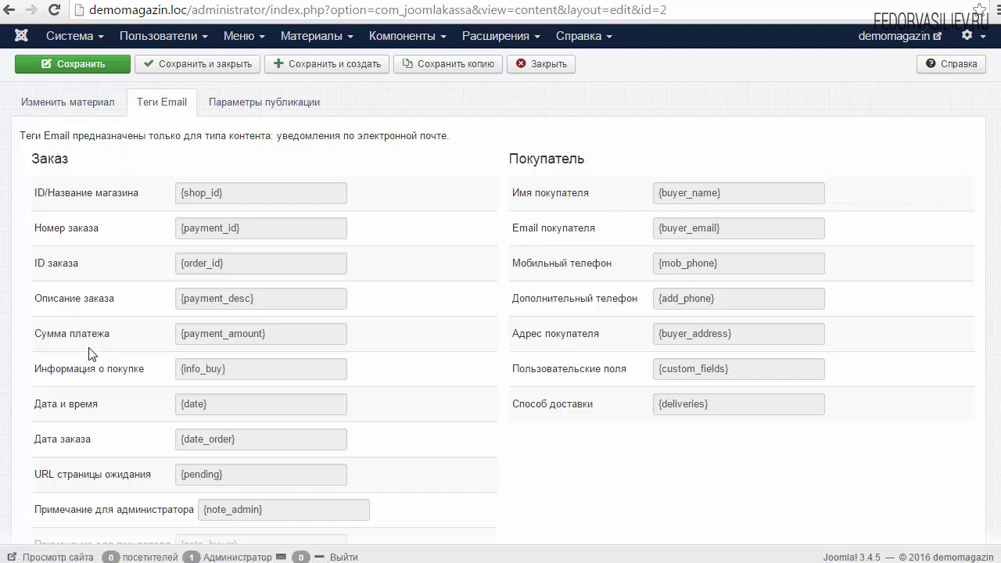
triple_click(61, 409)
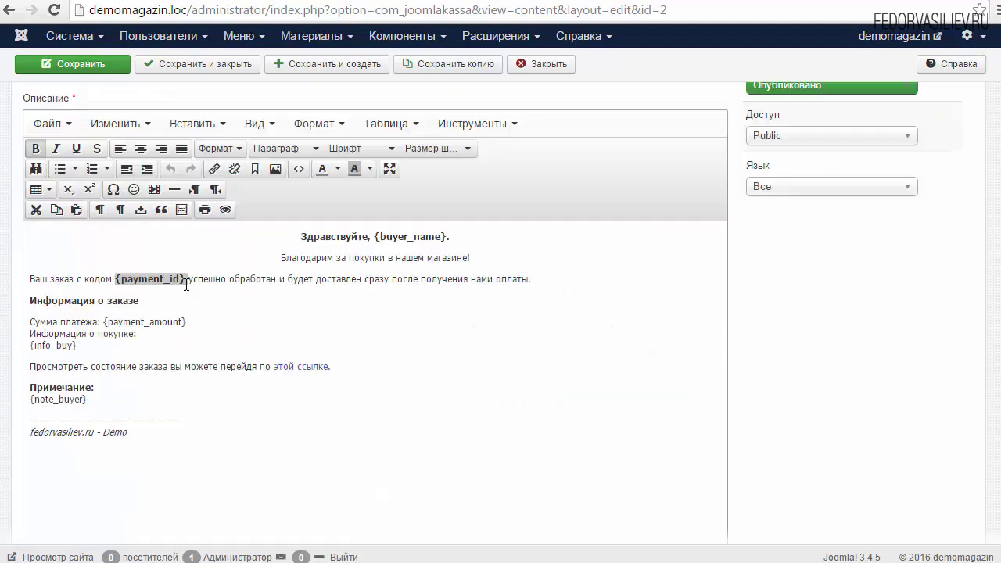
drag(115, 279, 186, 282)
click(193, 279)
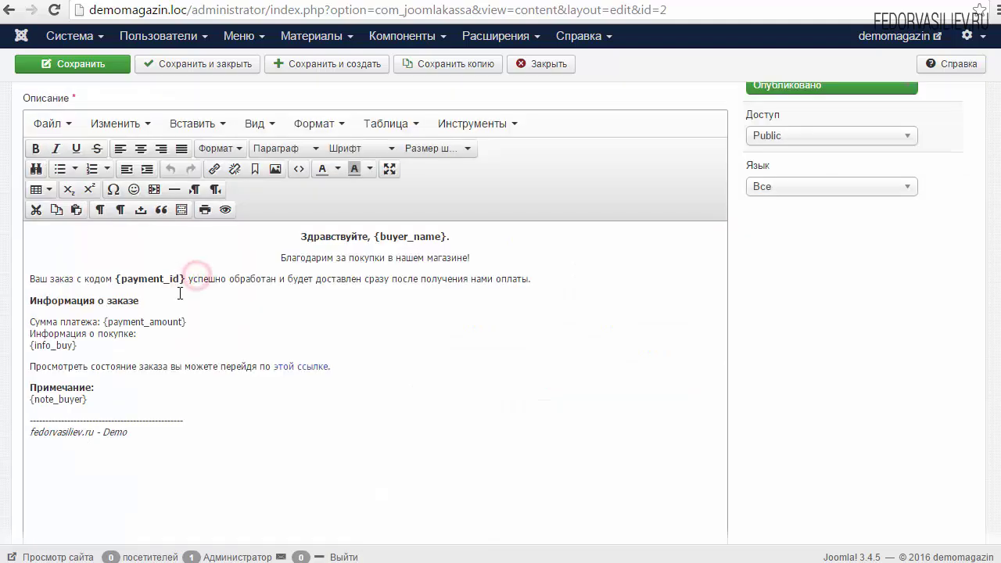
triple_click(92, 399)
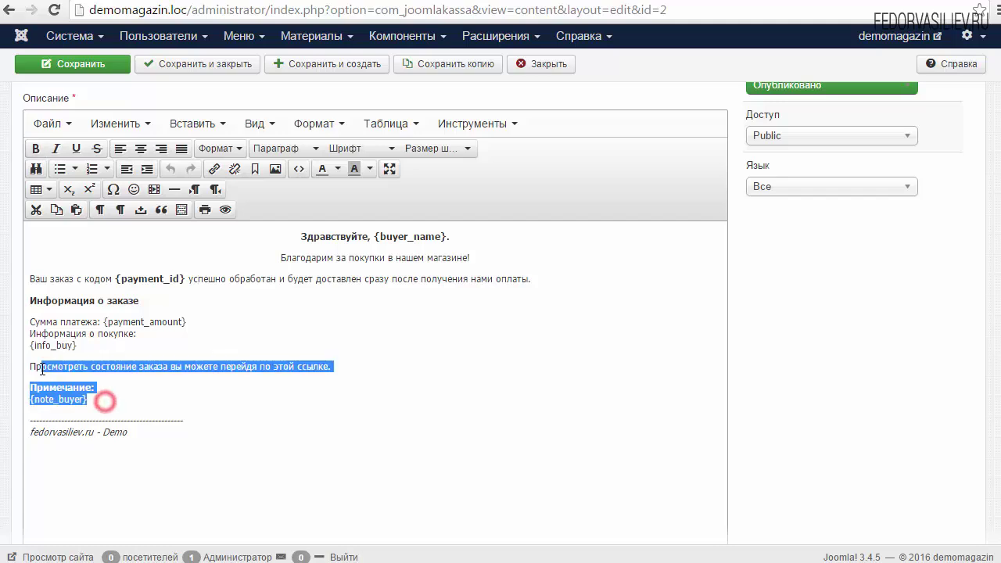
click(93, 402)
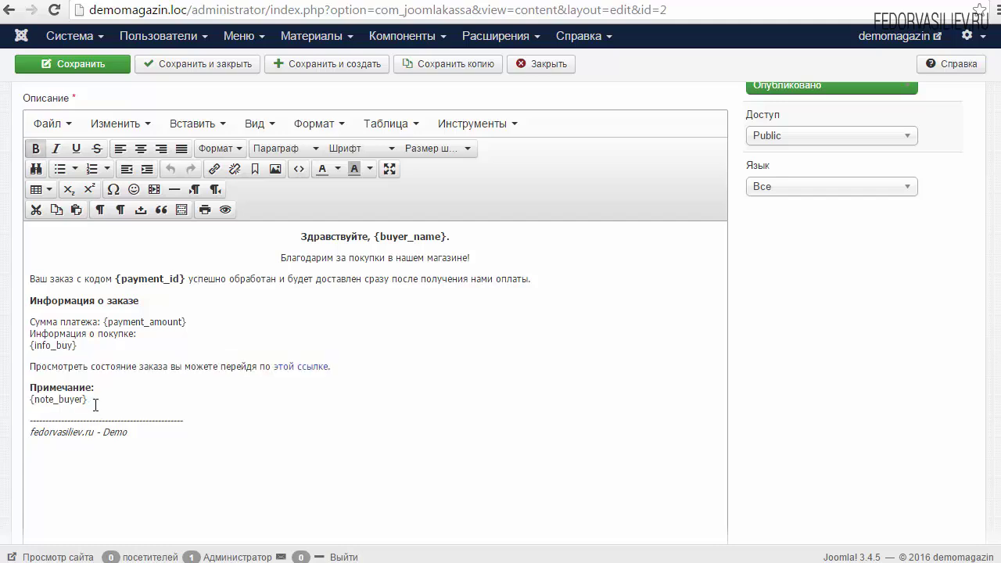
- Examine the email body from the greeting to {note_buyer}, and view its HTML source code without changing it
drag(104, 398, 38, 240)
click(205, 277)
scroll(43, 266, up, 2)
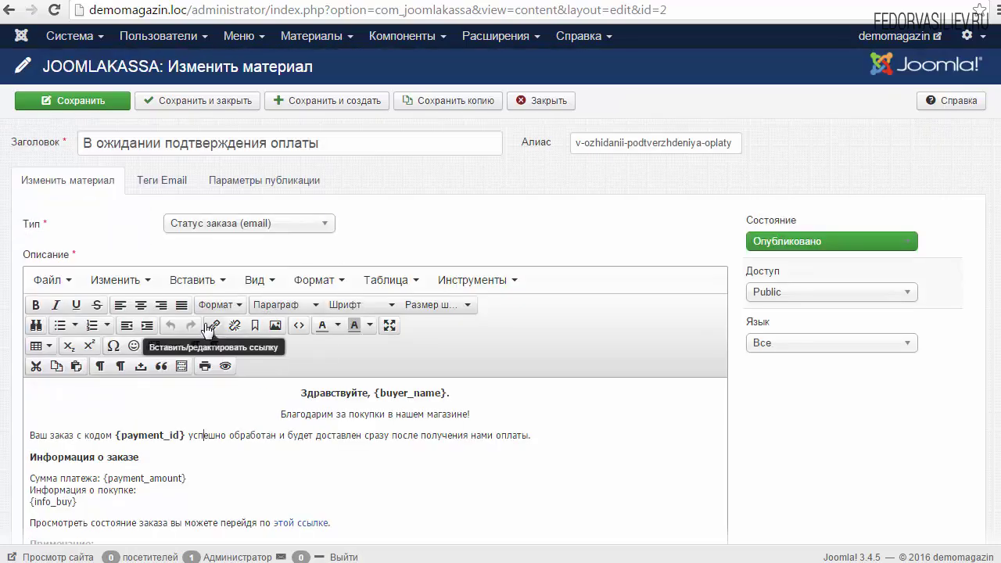
scroll(206, 322, down, 2)
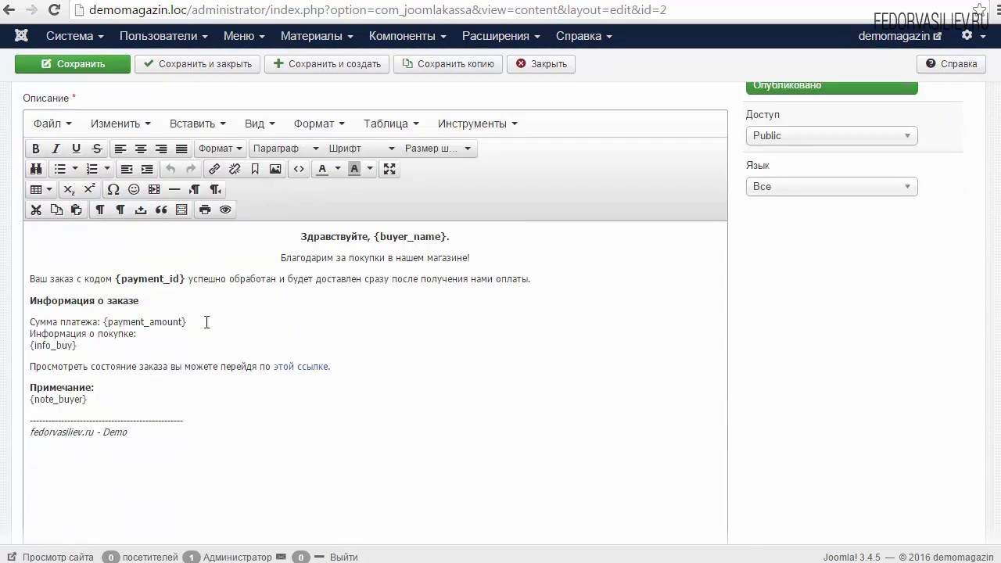
click(298, 170)
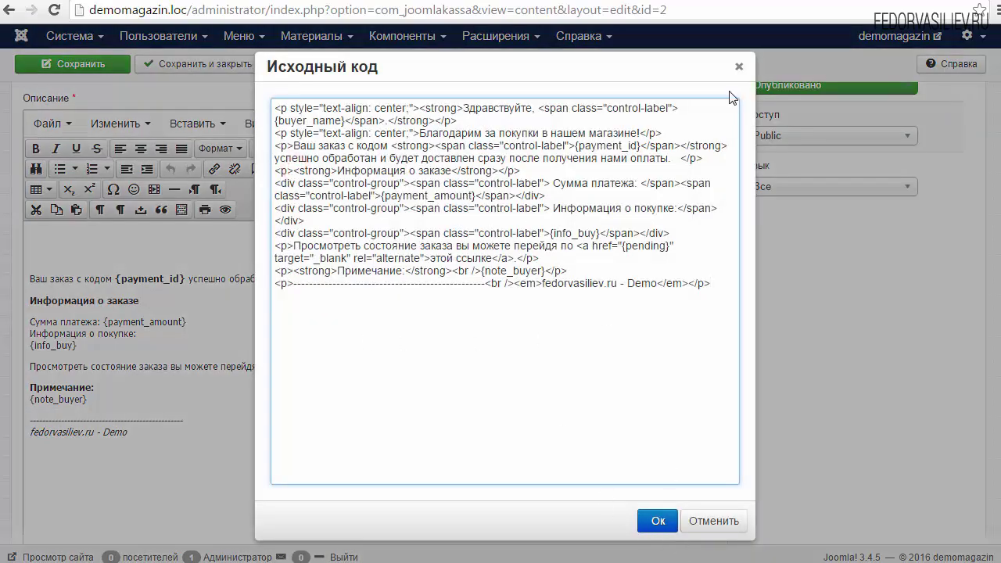
click(738, 68)
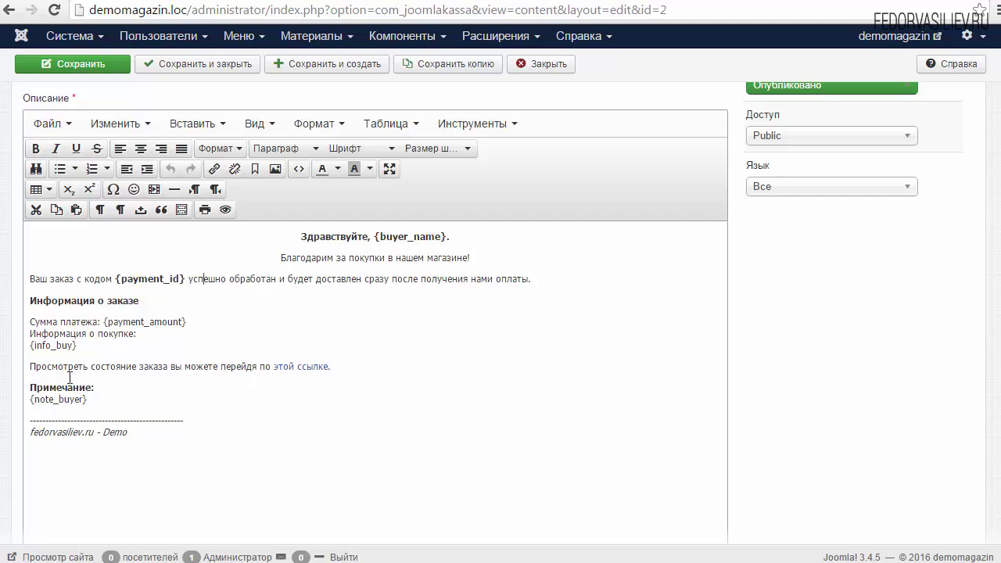
- Examine the order-status sentence and the {pending} address set for its "этой ссылке" link
drag(30, 366, 261, 368)
click(241, 369)
drag(274, 367, 327, 365)
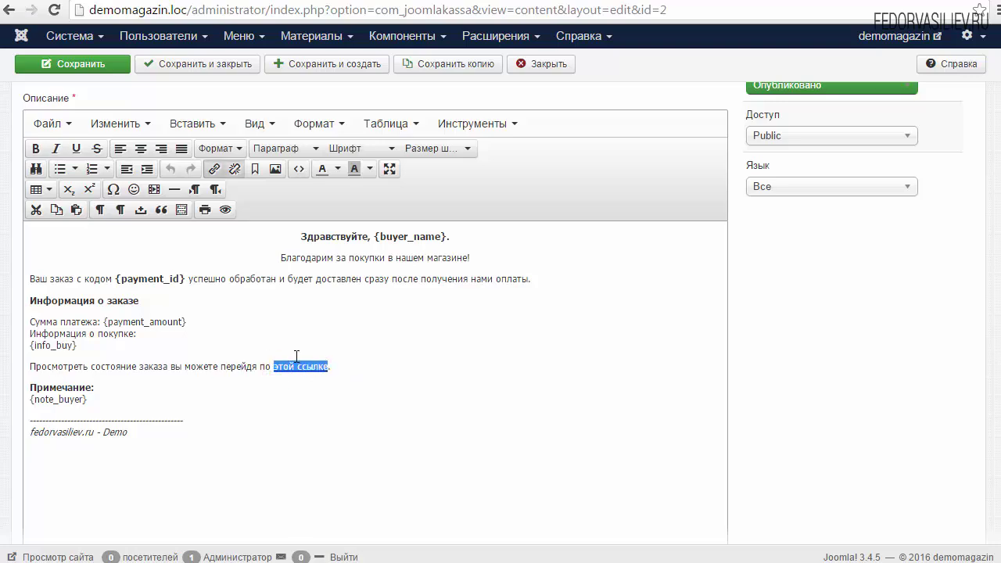
click(213, 169)
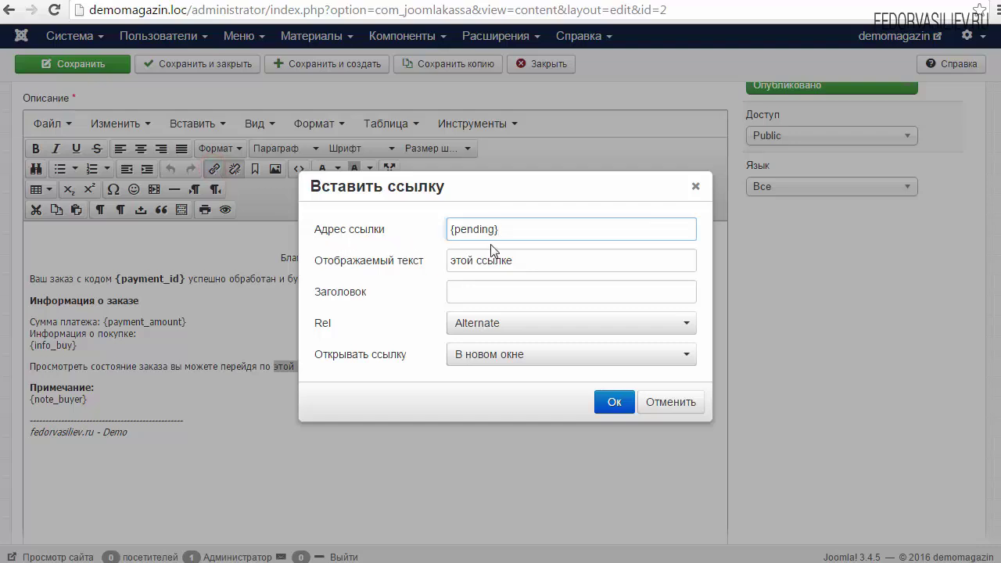
triple_click(511, 228)
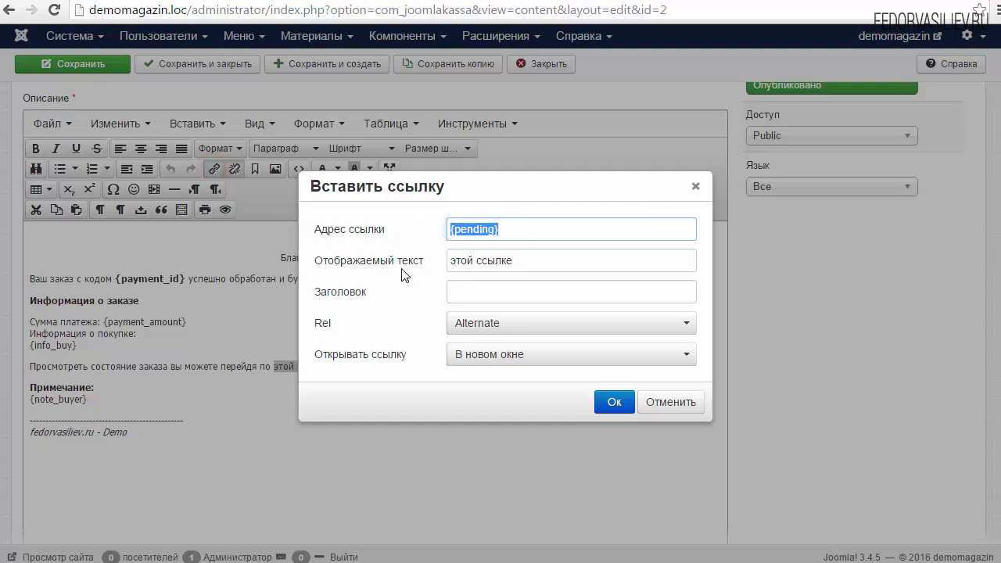
key(Return)
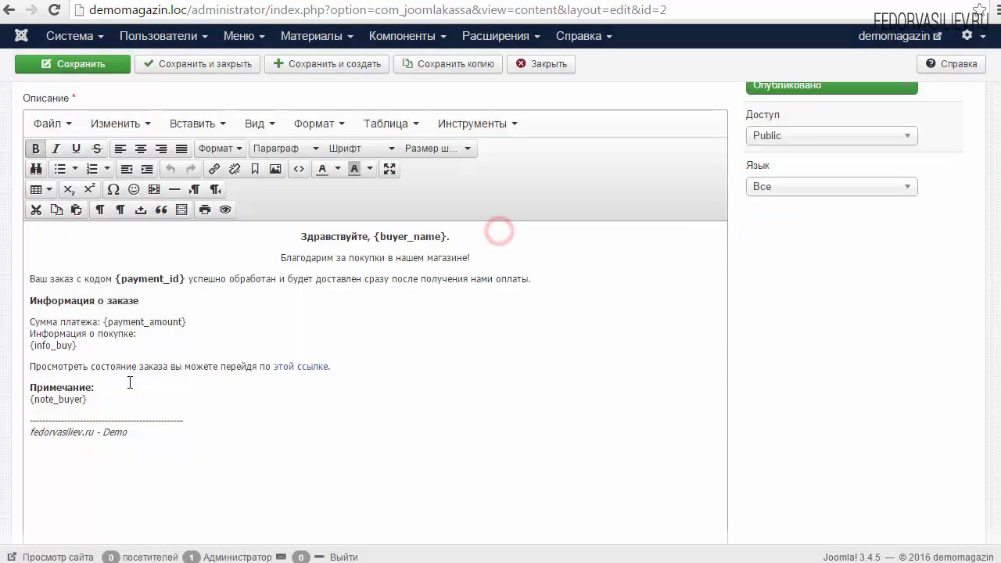
click(308, 394)
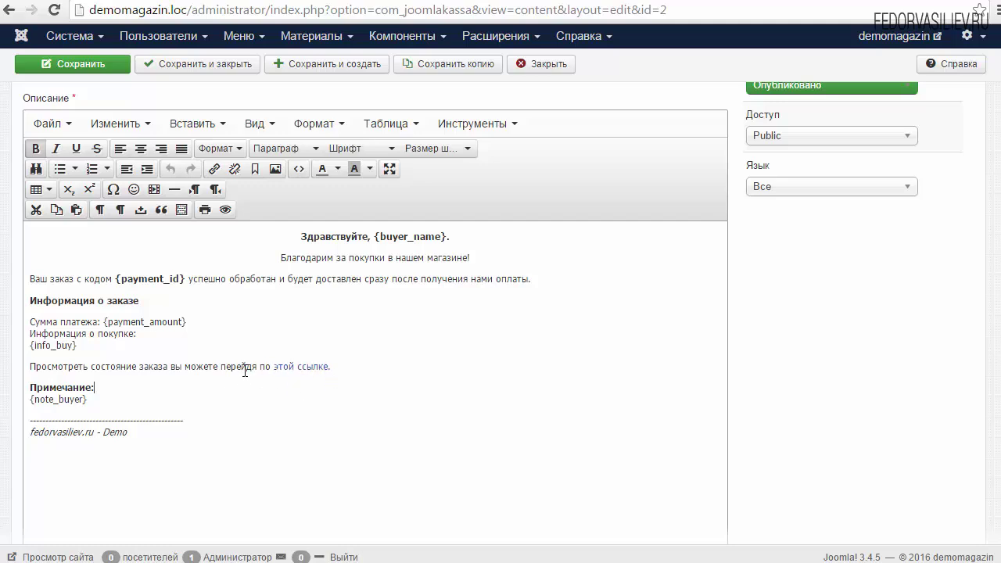
- Delete all of the description's HTML source code and apply the empty content
scroll(481, 514, down, 1)
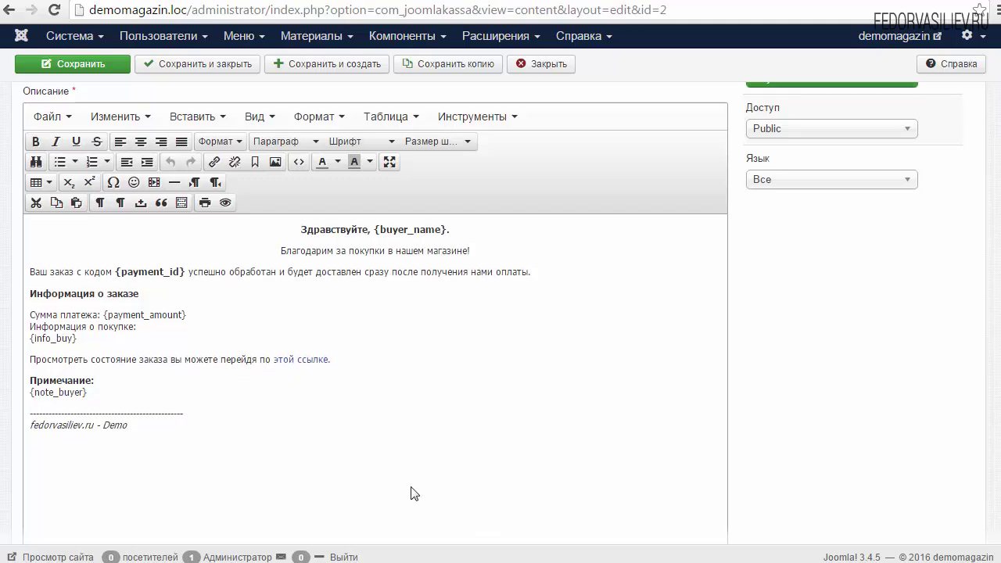
click(299, 162)
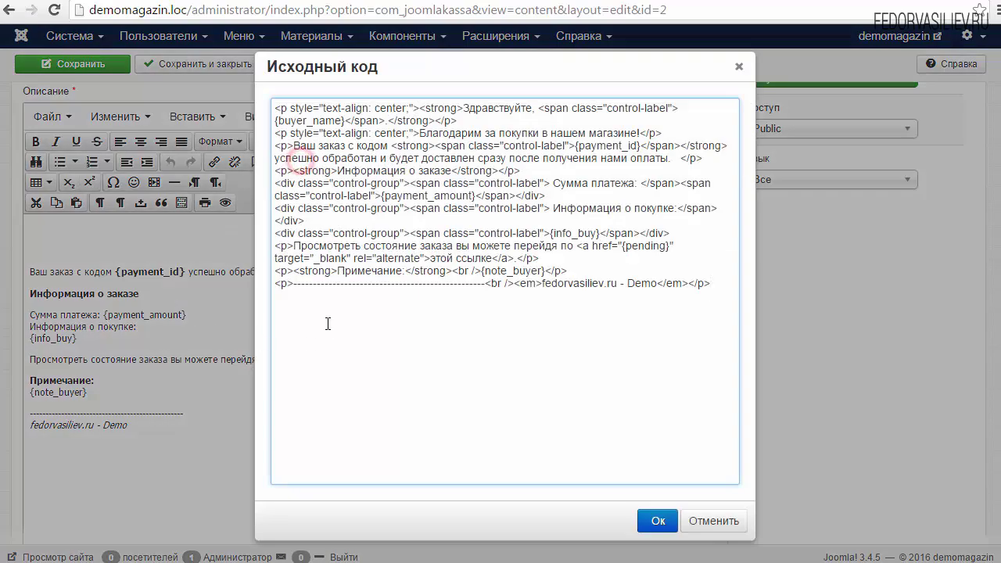
shift+click(711, 285)
key(Delete)
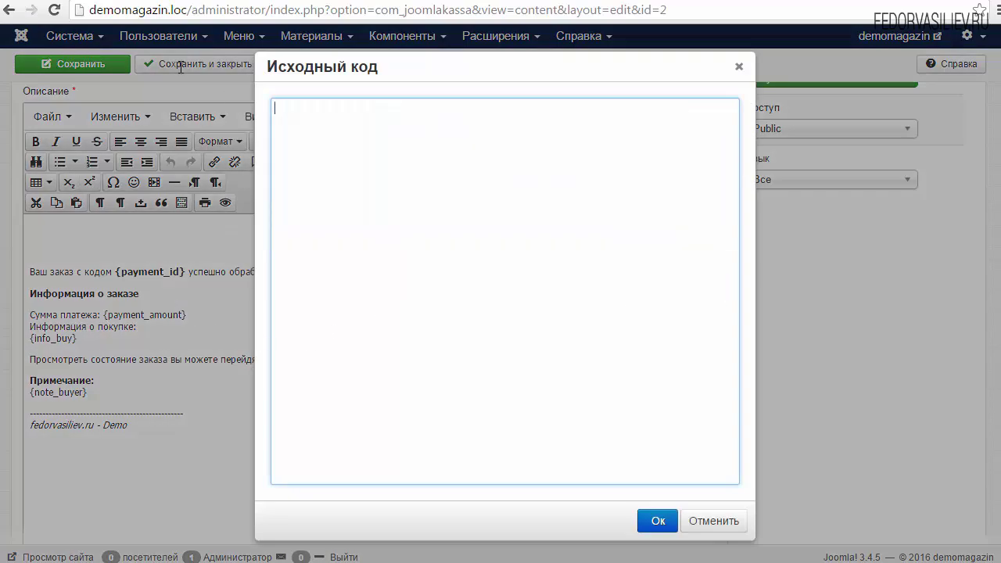
click(649, 519)
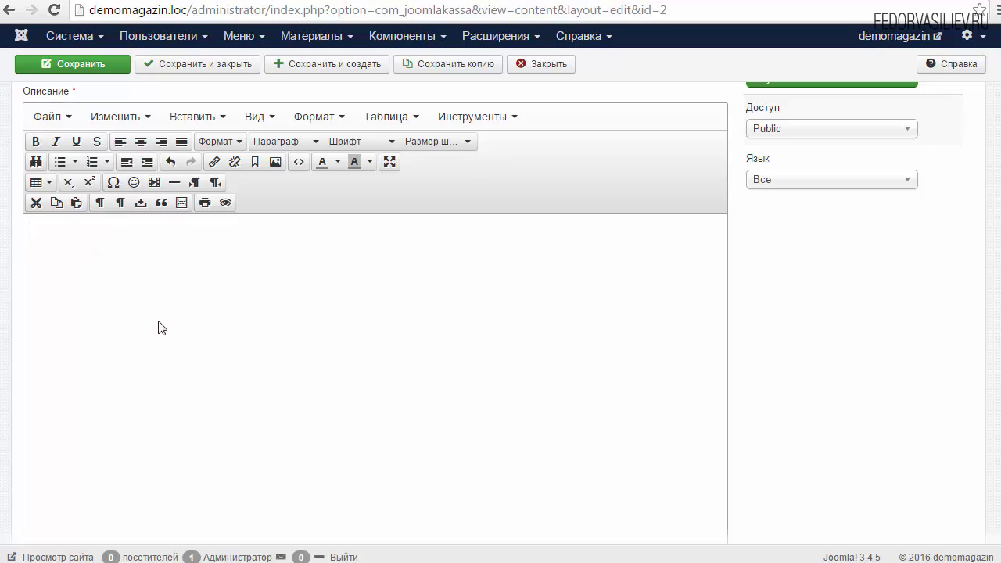
scroll(585, 338, up, 2)
- Switch to the file manager, open "В ожидании подтверждения оплаты.rtf" from the "30.Письма покупателю" folder, and copy all of its HTML code
key(alt+Tab)
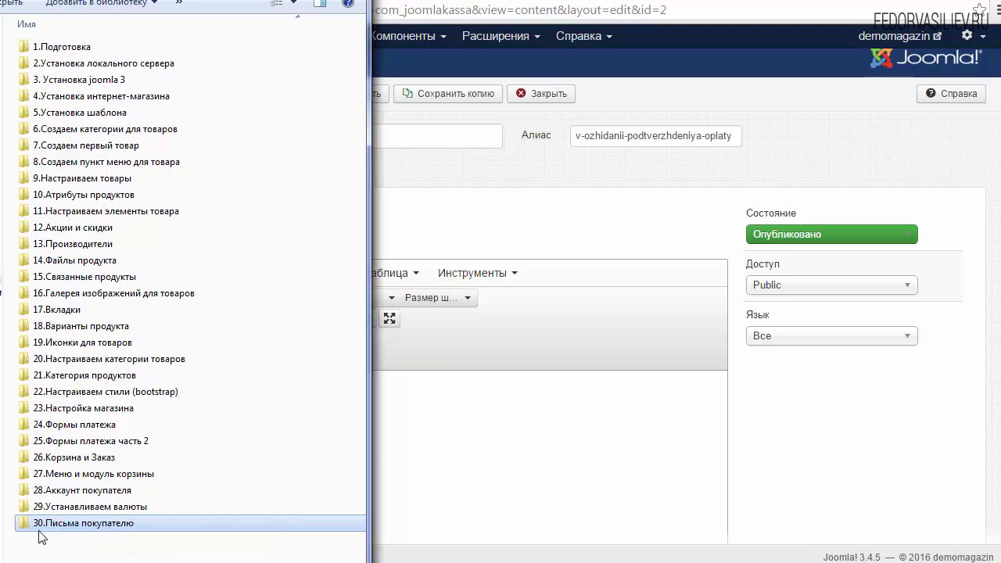
double_click(96, 526)
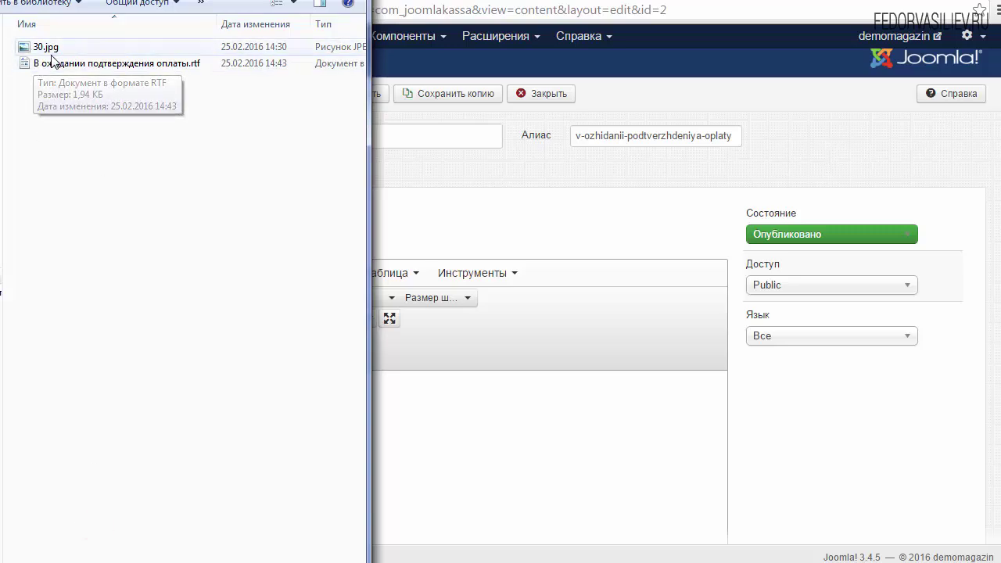
double_click(218, 22)
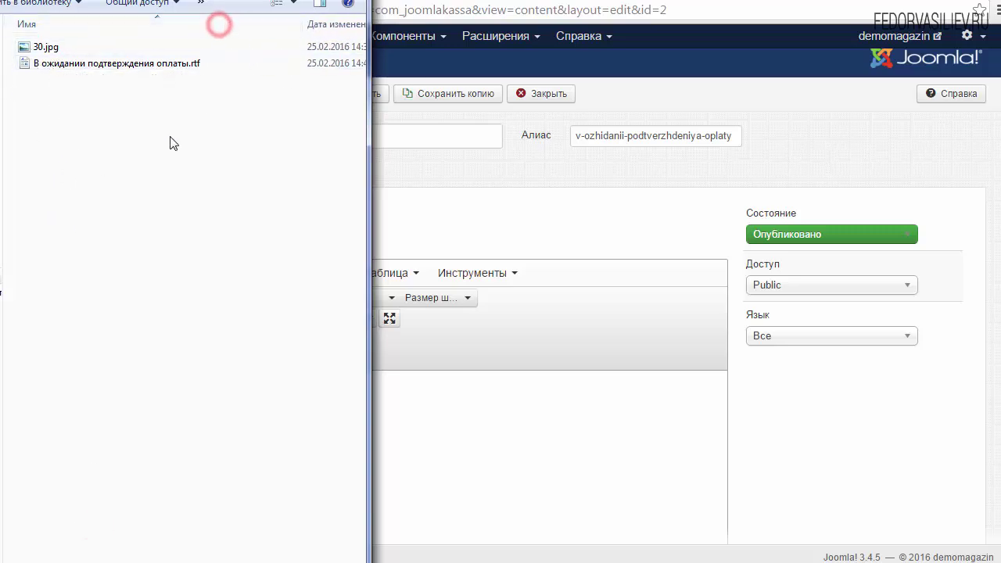
click(109, 67)
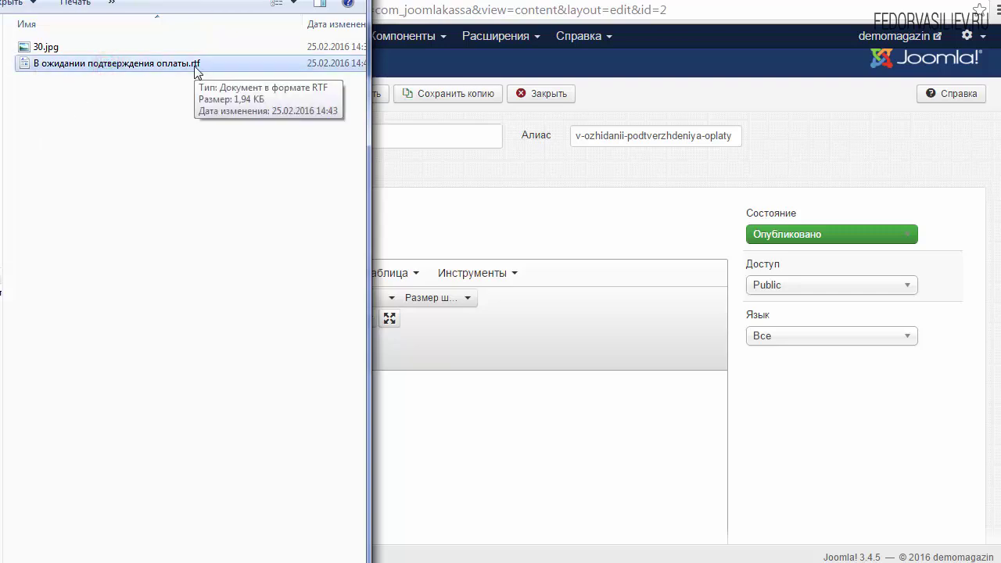
double_click(86, 68)
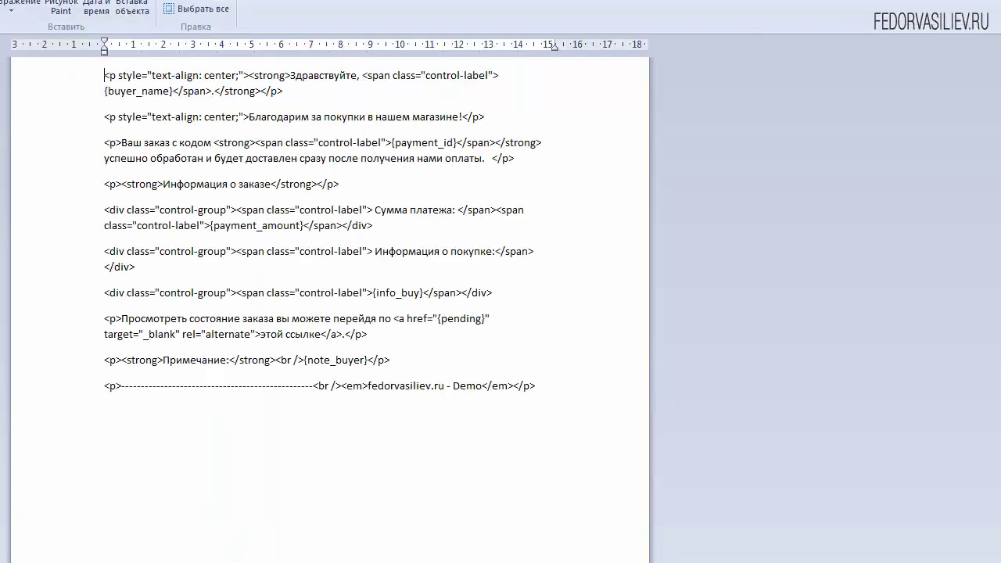
drag(540, 386, 88, 82)
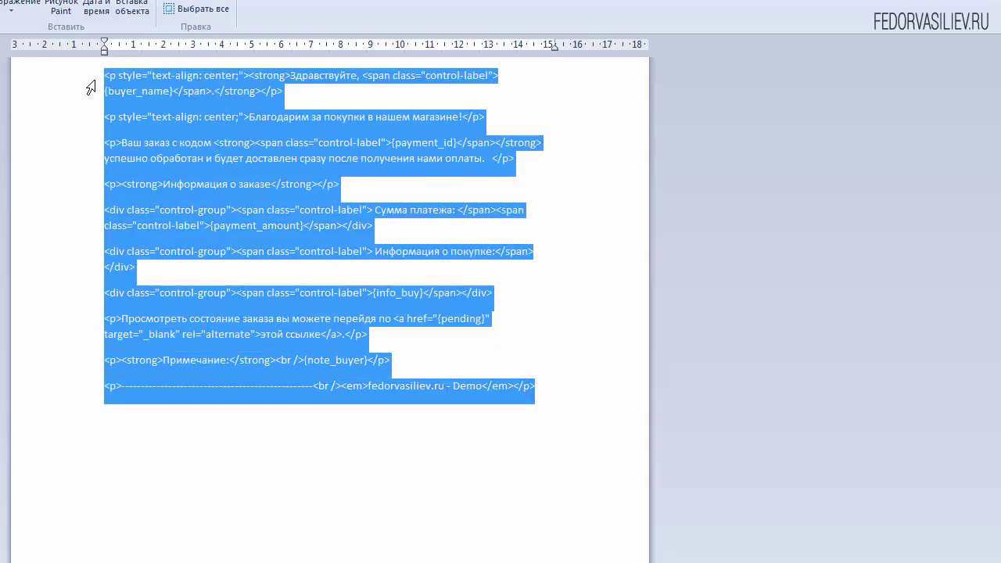
right_click(156, 76)
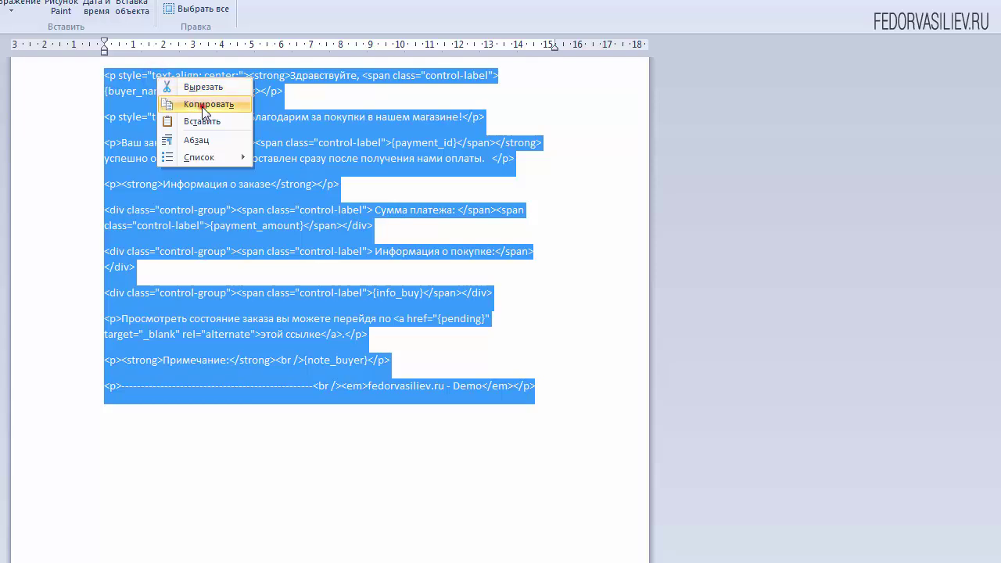
click(202, 107)
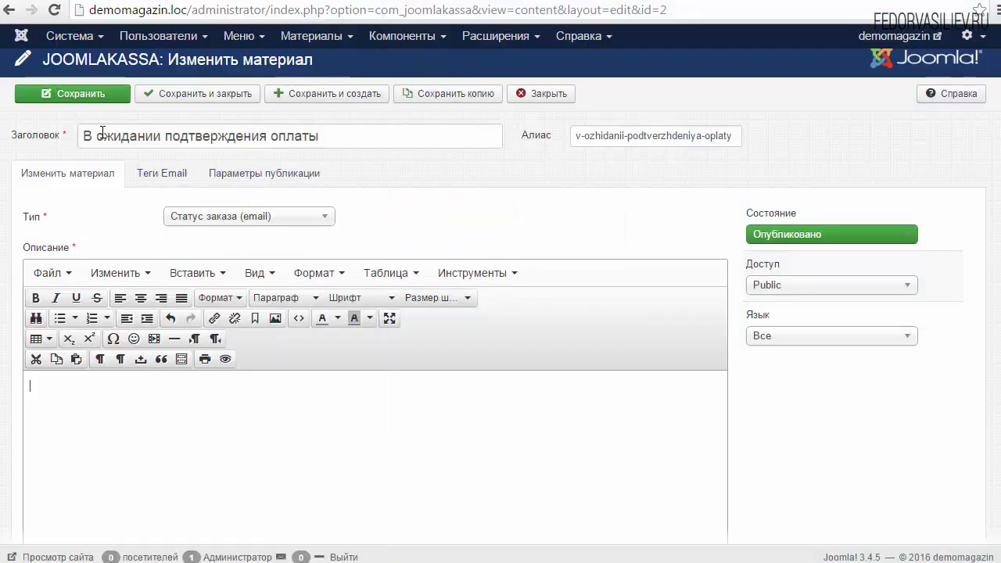
- Paste the copied HTML email template into the description's source code in the Joomla article editor and apply it
scroll(501, 313, down, 3)
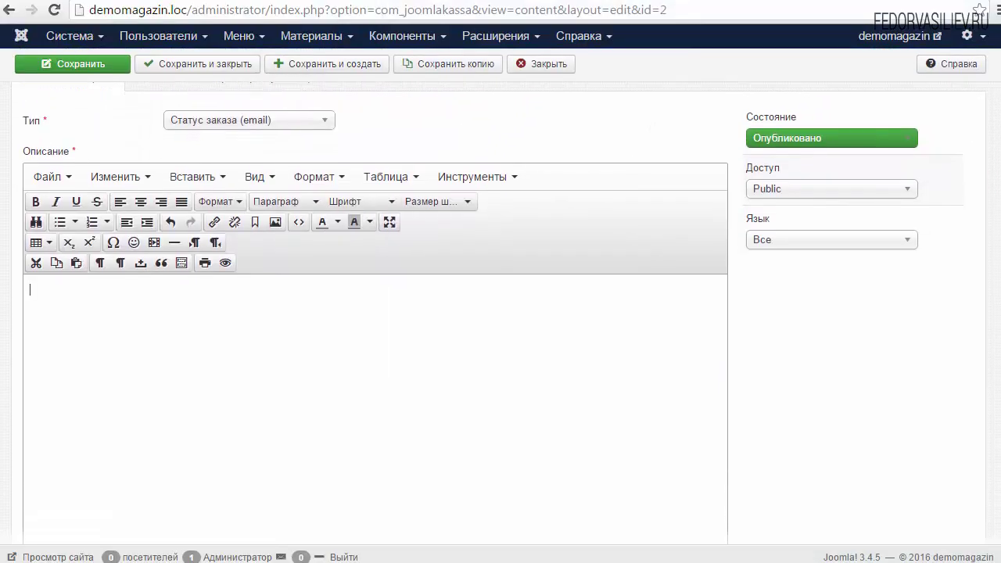
scroll(501, 312, up, 2)
scroll(500, 313, down, 3)
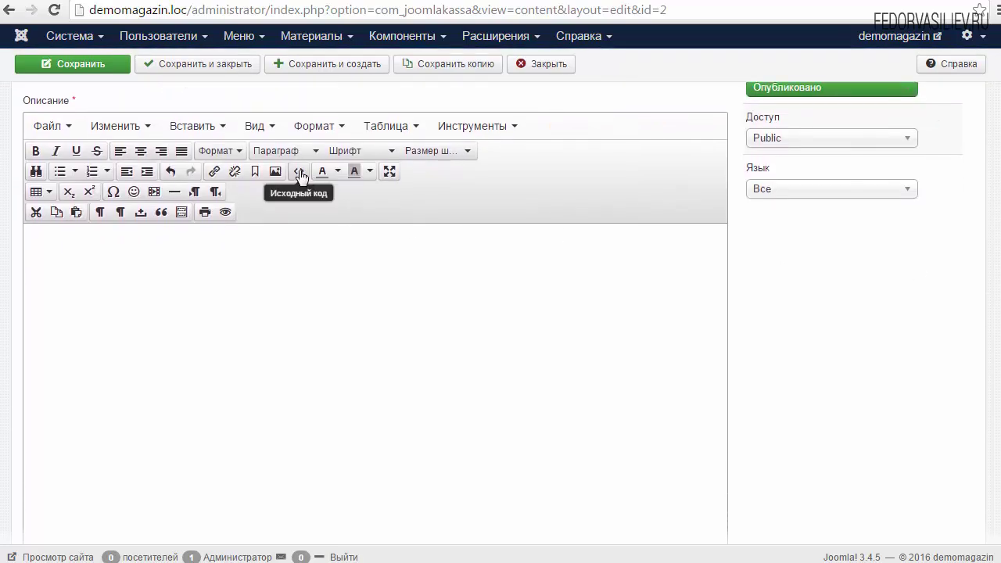
click(300, 174)
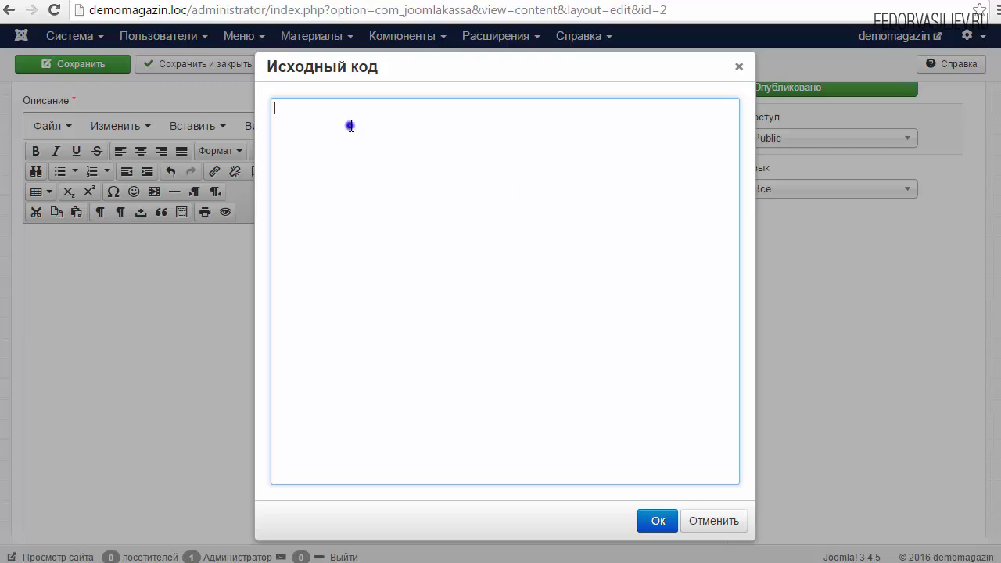
right_click(351, 125)
click(386, 225)
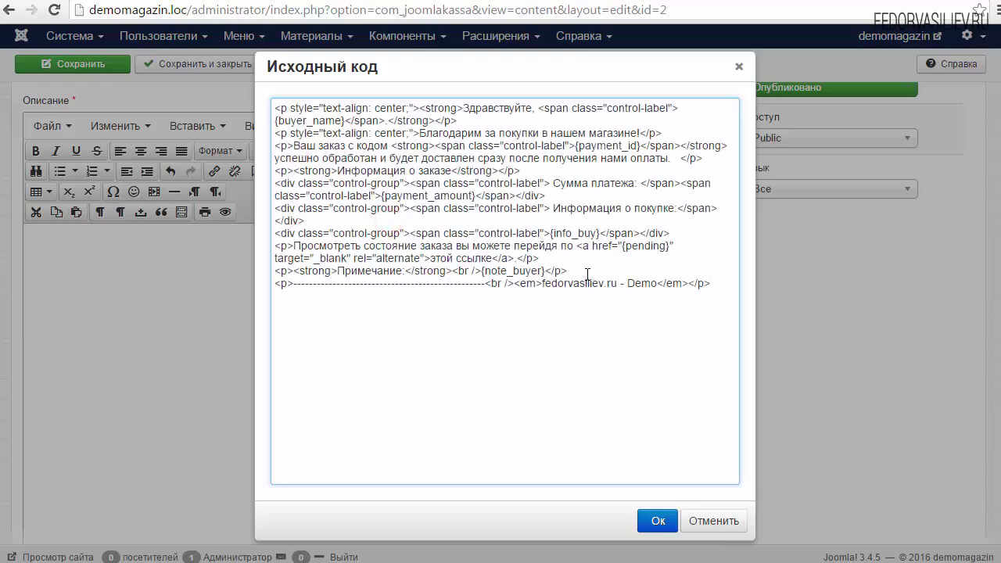
click(652, 519)
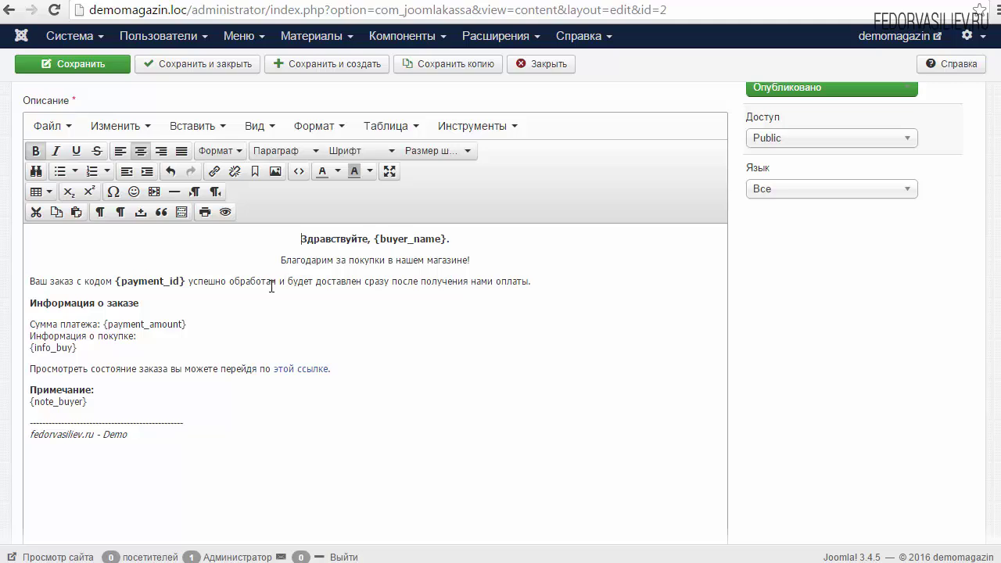
- Examine the thank-you line, the {payment_id} tag in the order sentence, and the text down to the "Примечание" heading
drag(293, 259, 485, 258)
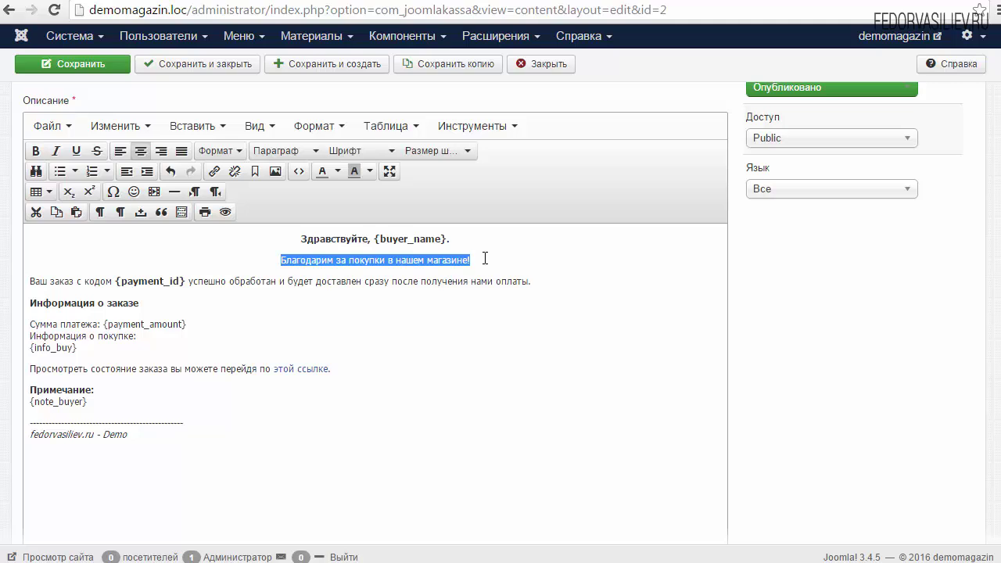
click(407, 261)
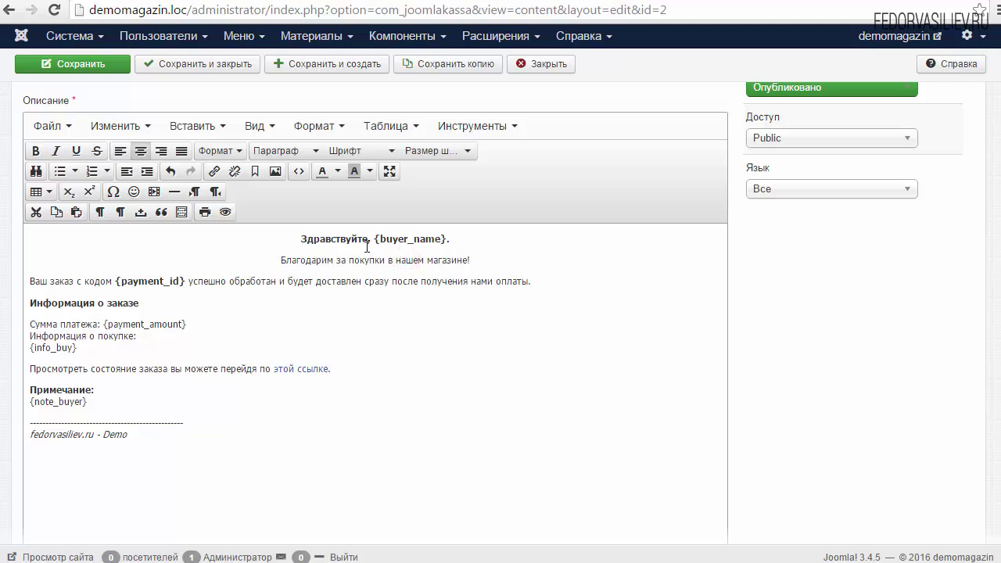
drag(185, 280, 118, 281)
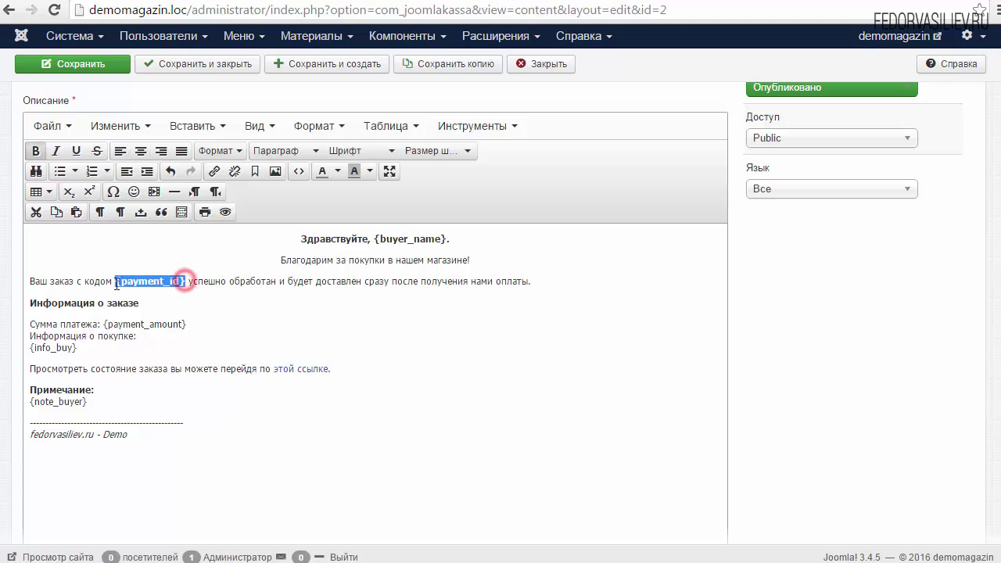
click(128, 280)
drag(186, 281, 121, 278)
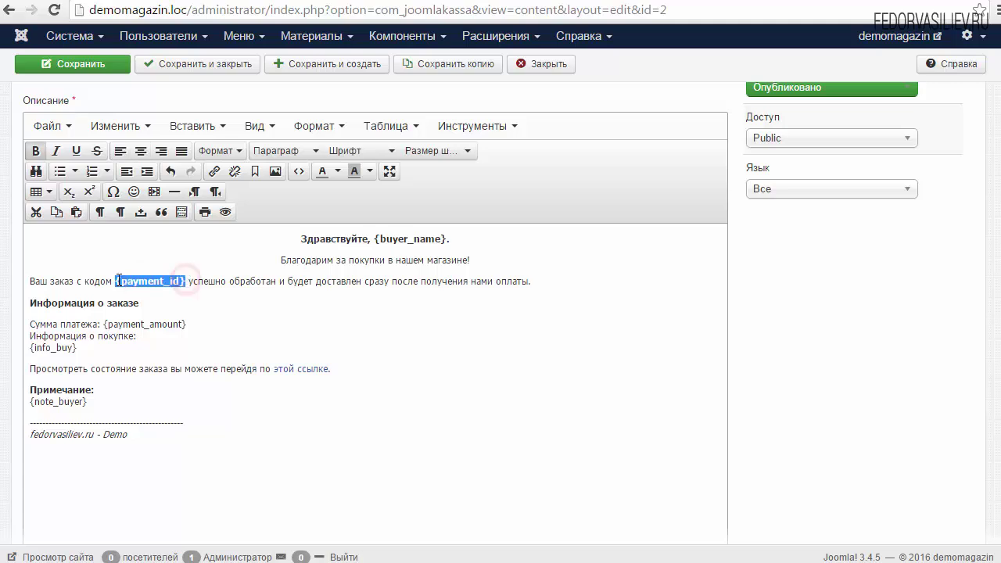
click(132, 282)
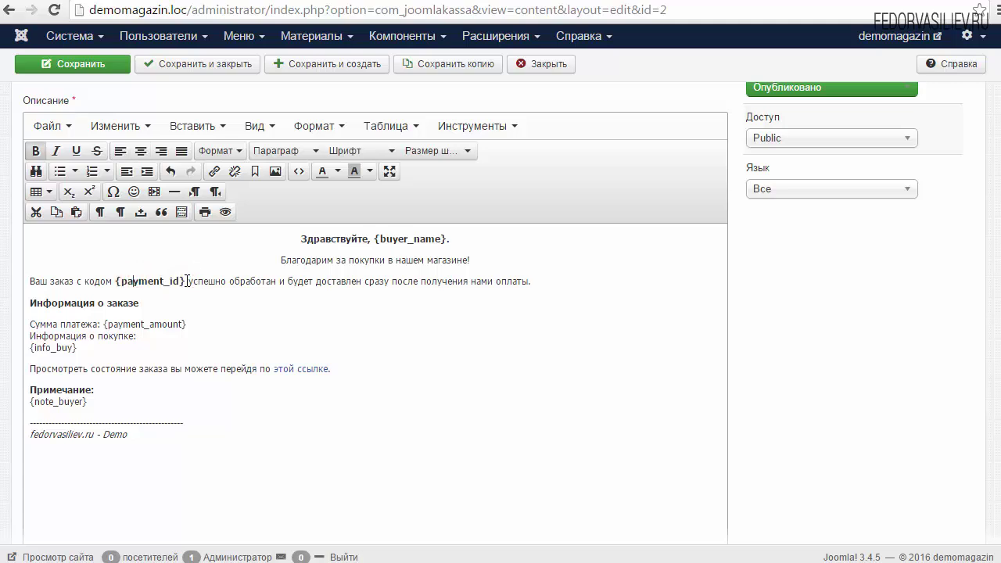
double_click(184, 281)
click(148, 283)
drag(32, 280, 130, 393)
click(129, 393)
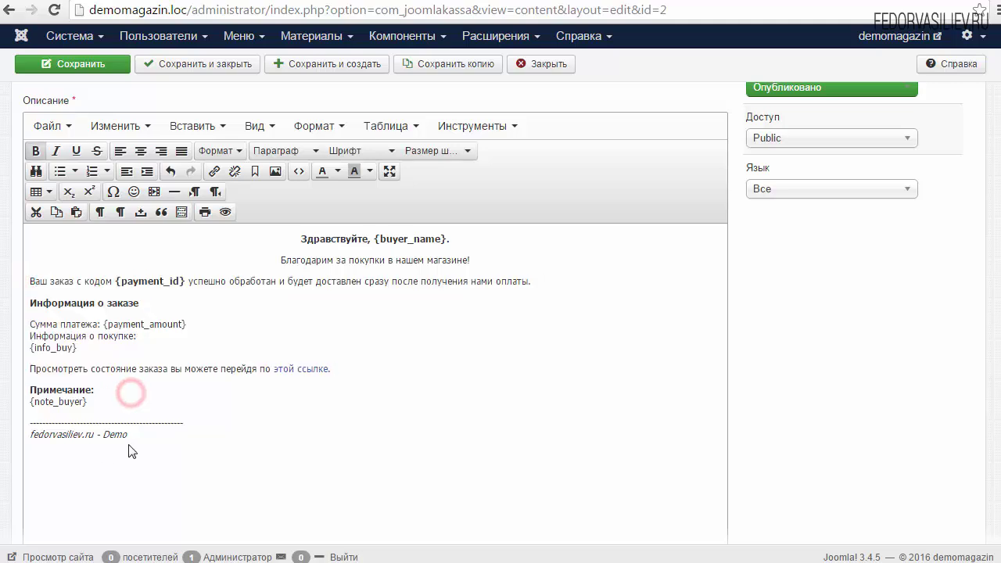
- Examine the "fedorvasiliev.ru - Demo" signature beneath the dashed line, checking the site address and the "Demo" part
drag(136, 439, 29, 435)
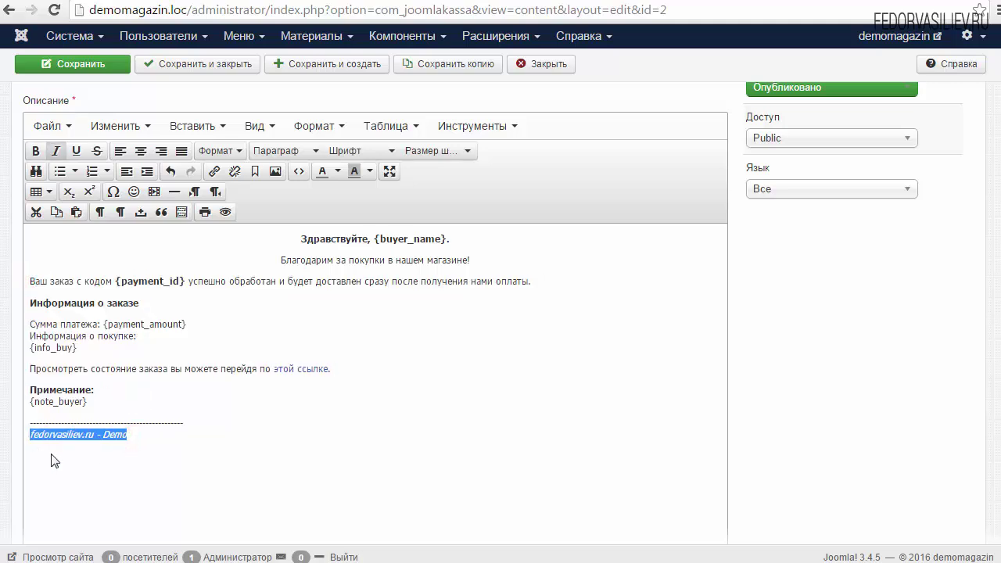
click(52, 453)
drag(93, 435, 31, 438)
click(71, 435)
triple_click(91, 436)
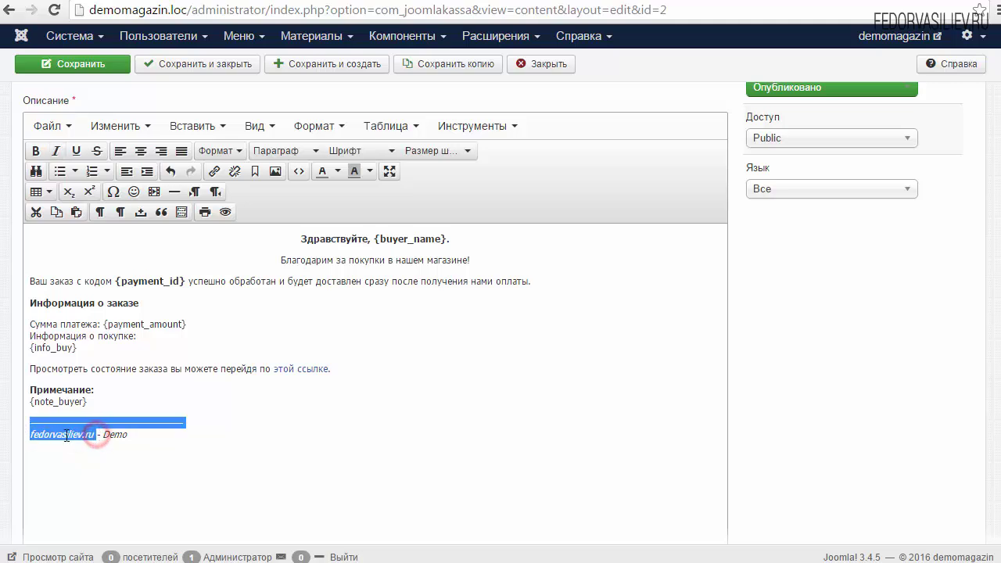
click(66, 436)
drag(107, 436, 158, 435)
click(160, 436)
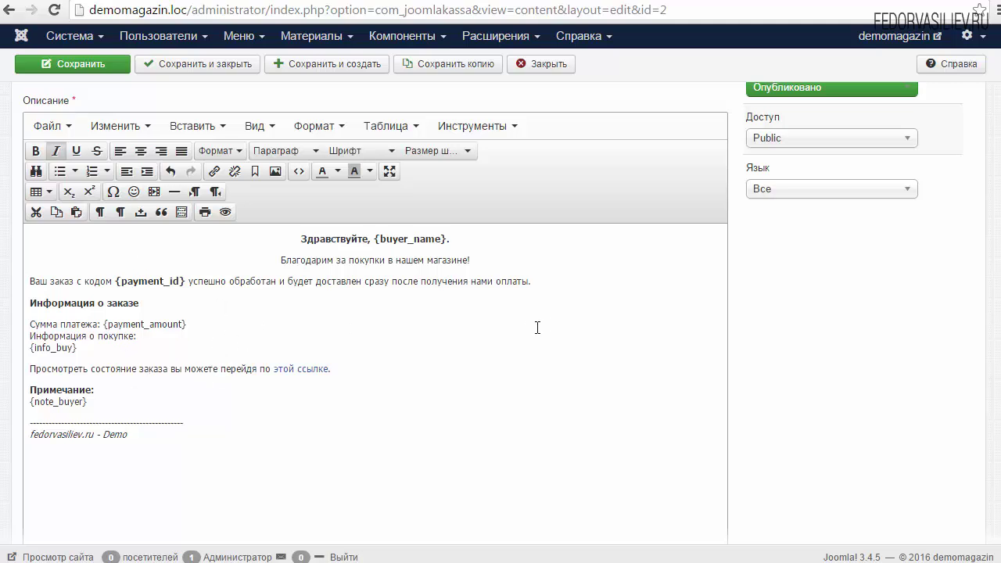
- Save the "В ожидании подтверждения оплаты" email and start a new JOOMLAKASSA content item
scroll(987, 248, up, 3)
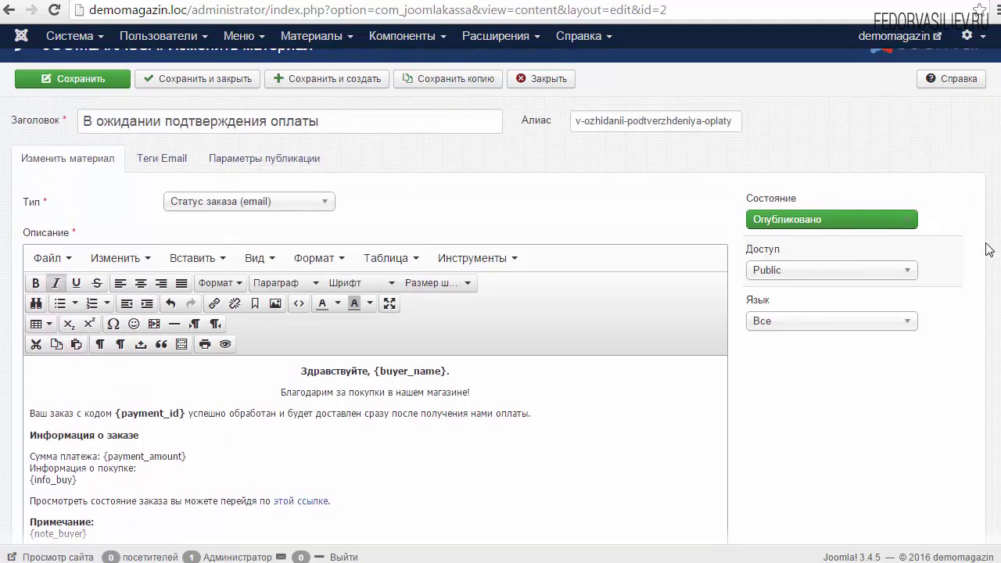
scroll(987, 244, up, 1)
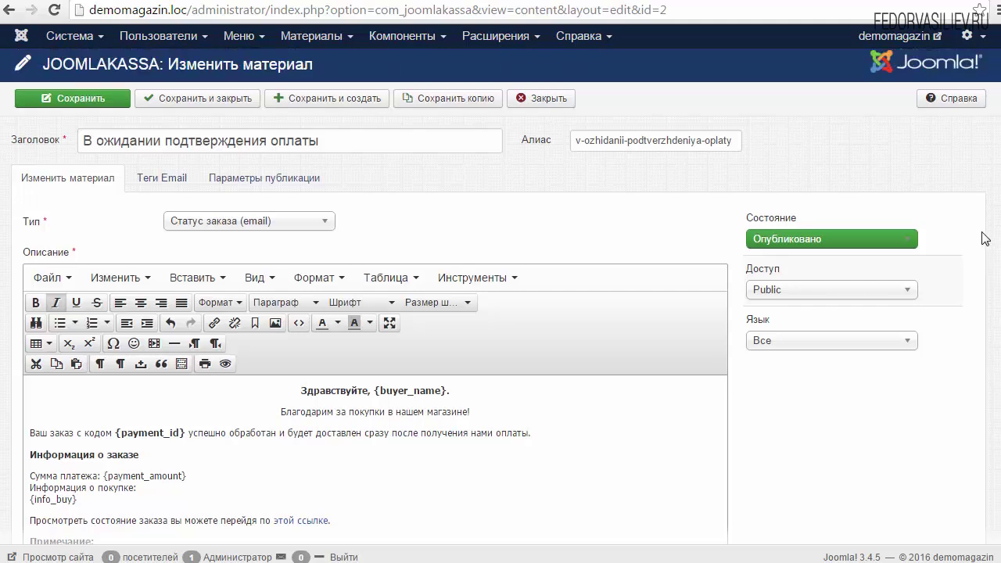
click(307, 106)
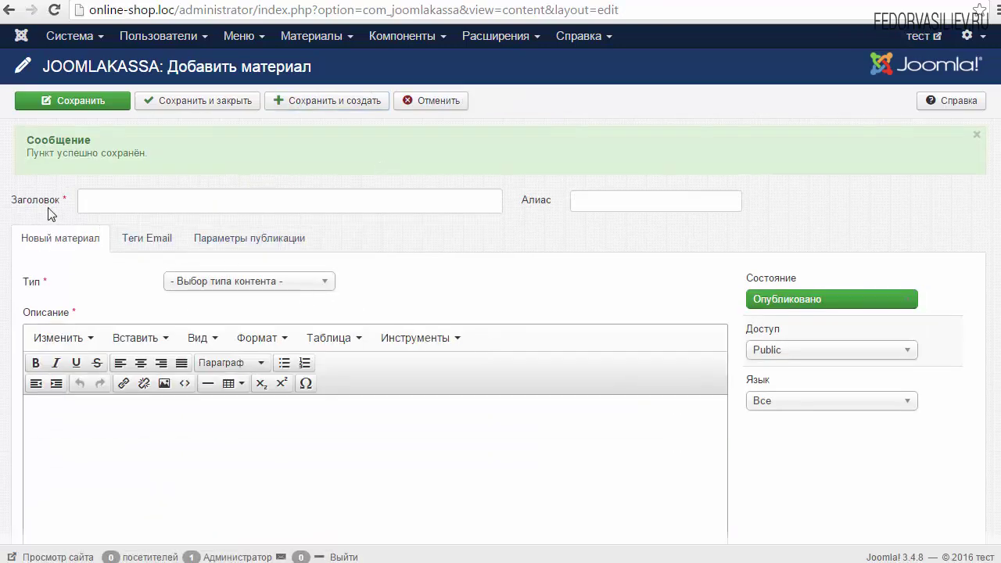
- Title the new item "Заказ в магазине" and set its type to "Email о заказе (администратору)"
click(115, 204)
right_click(114, 205)
click(138, 292)
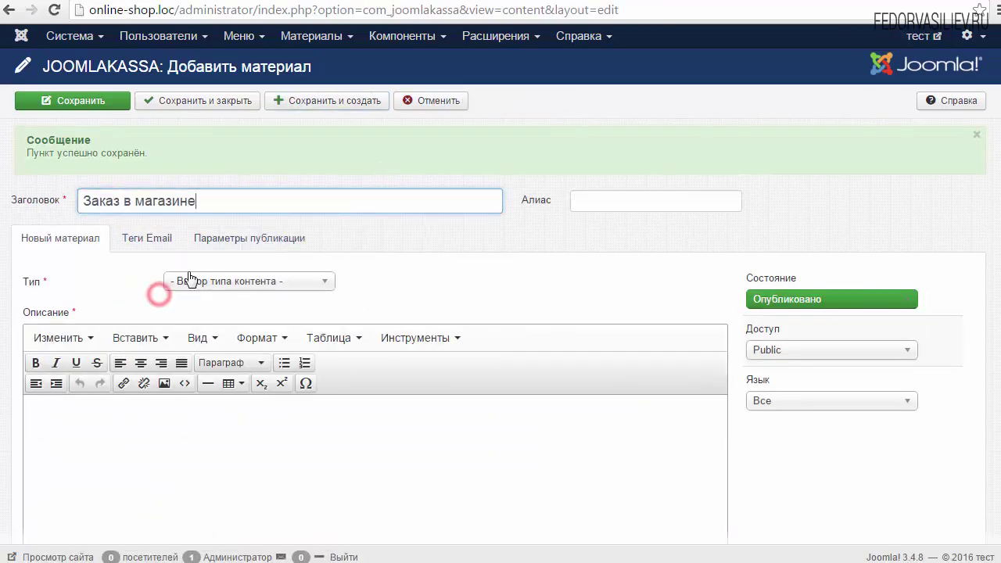
click(392, 265)
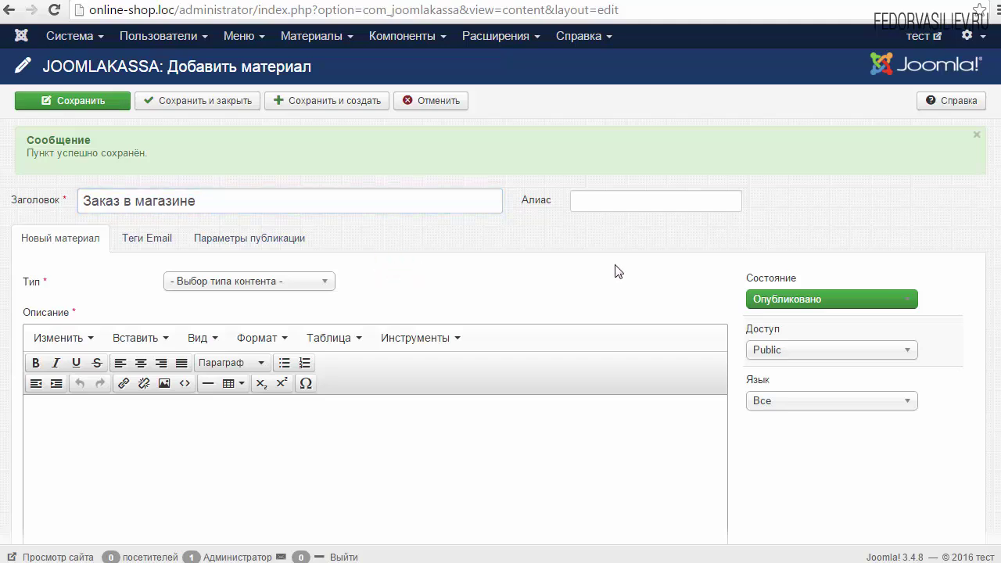
scroll(67, 217, down, 1)
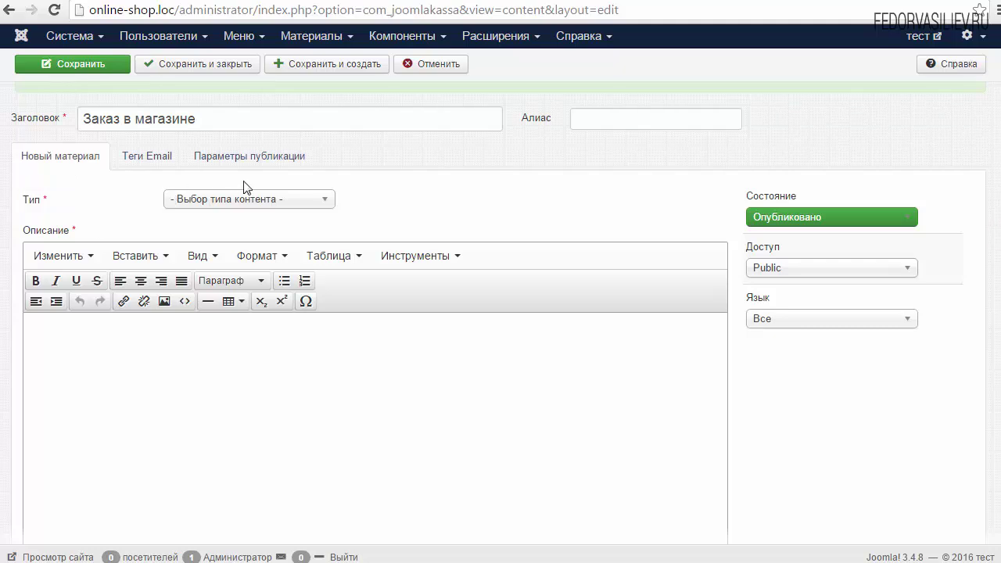
click(286, 197)
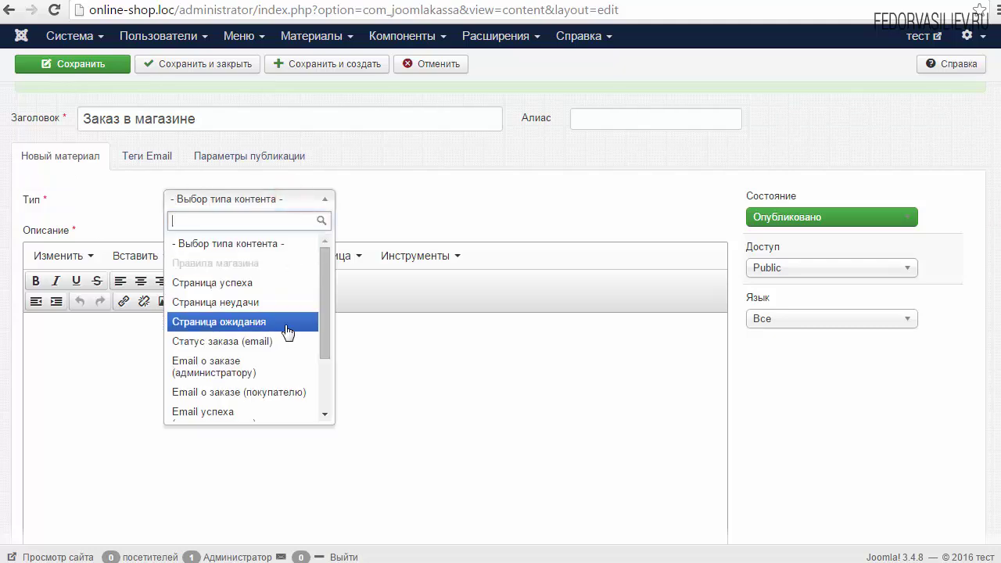
click(253, 374)
scroll(151, 334, down, 1)
click(151, 334)
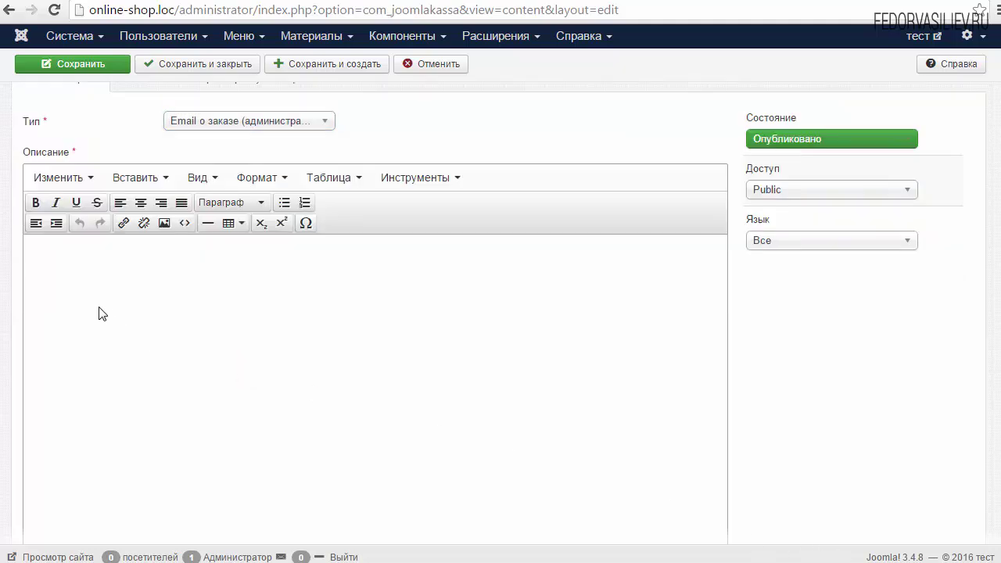
- Switch to the file manager, open "Заказ в магазине.rtf", copy all of its HTML code, close it and return to the browser
key(alt+Tab)
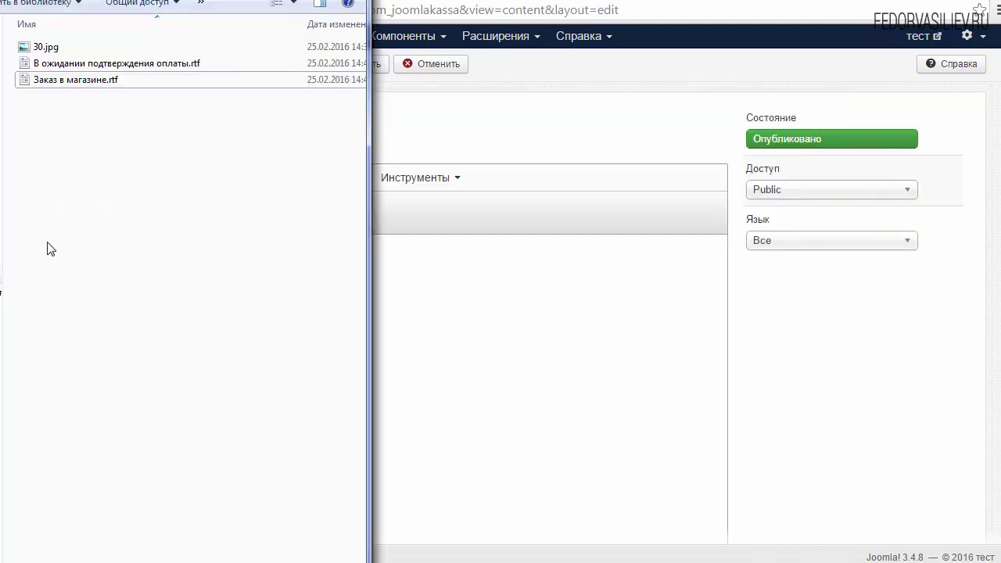
double_click(45, 81)
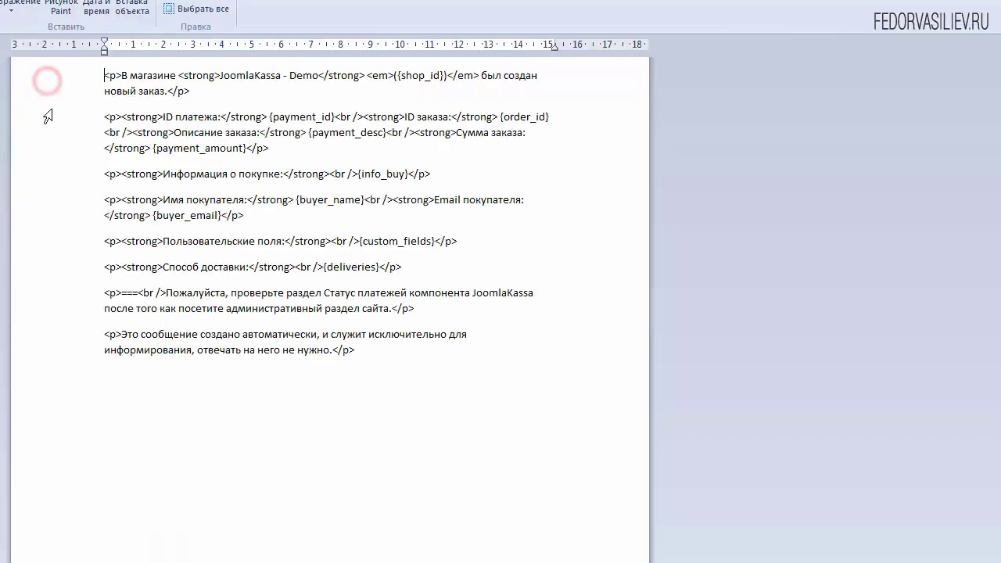
drag(366, 359, 94, 76)
right_click(118, 83)
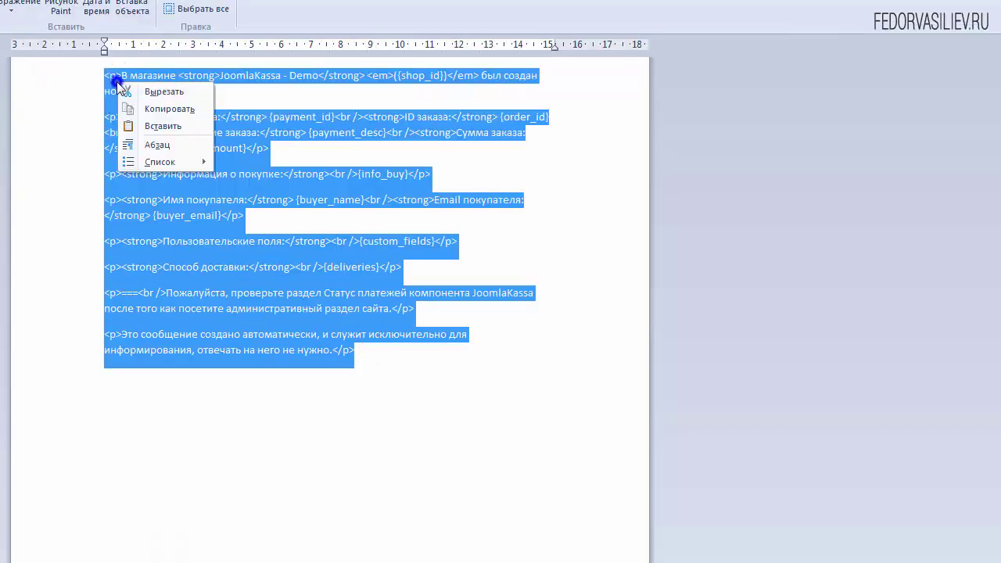
click(166, 110)
key(alt+F4)
key(alt+Tab)
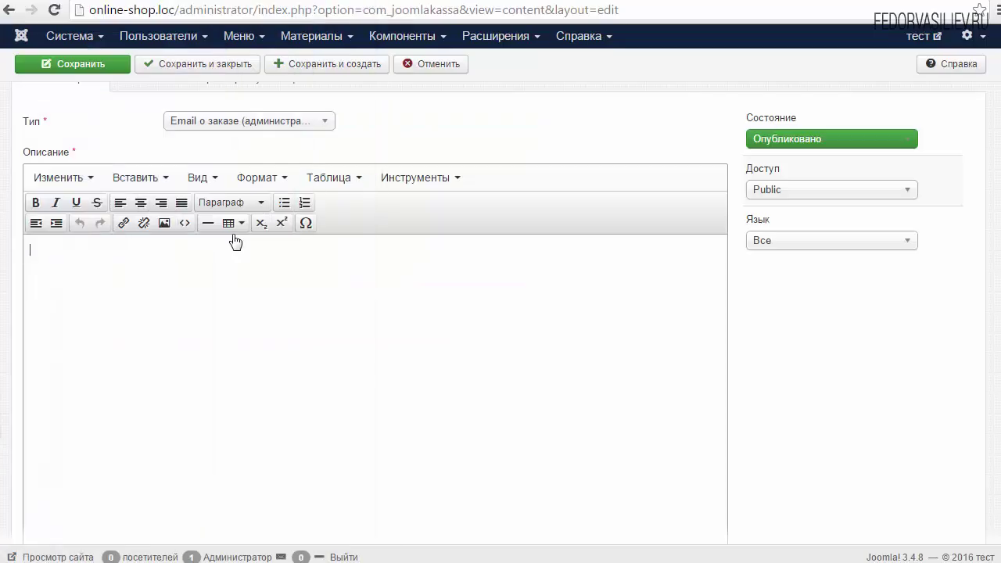
- Paste the copied new-order HTML template into the description's source code and apply it
click(184, 225)
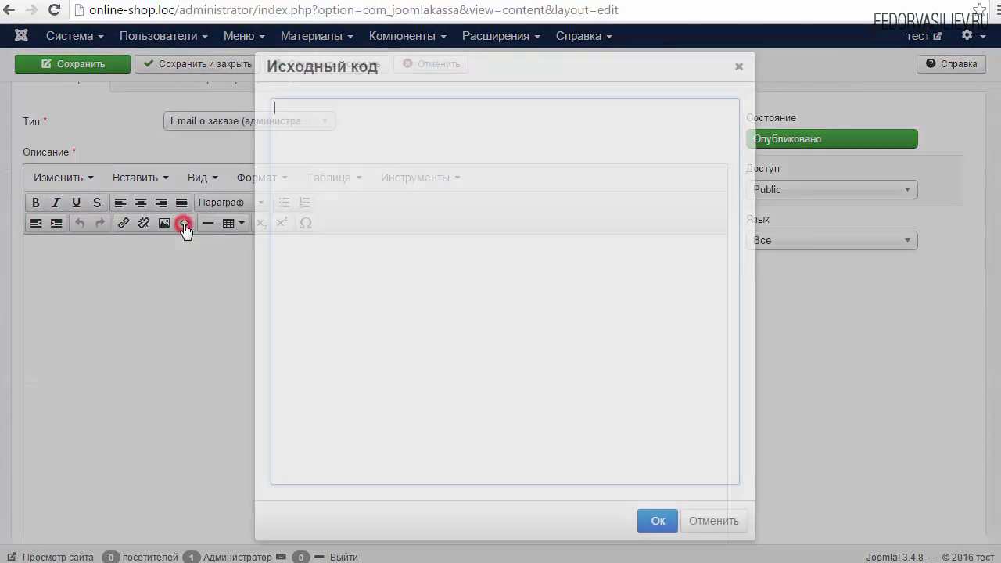
right_click(383, 168)
click(428, 263)
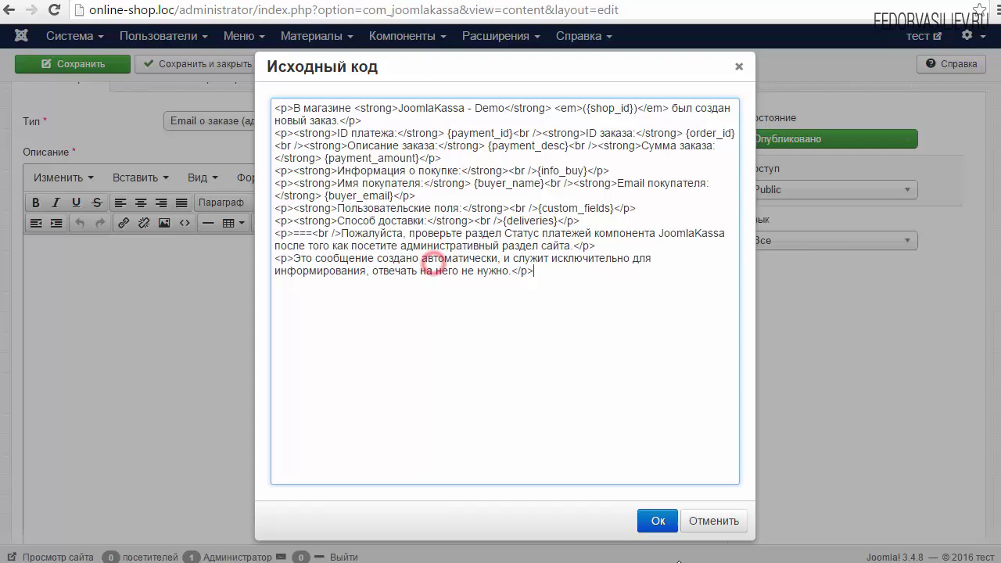
click(661, 520)
- Examine the store name and the payment, order, buyer and delivery lines in the new-order email
double_click(143, 250)
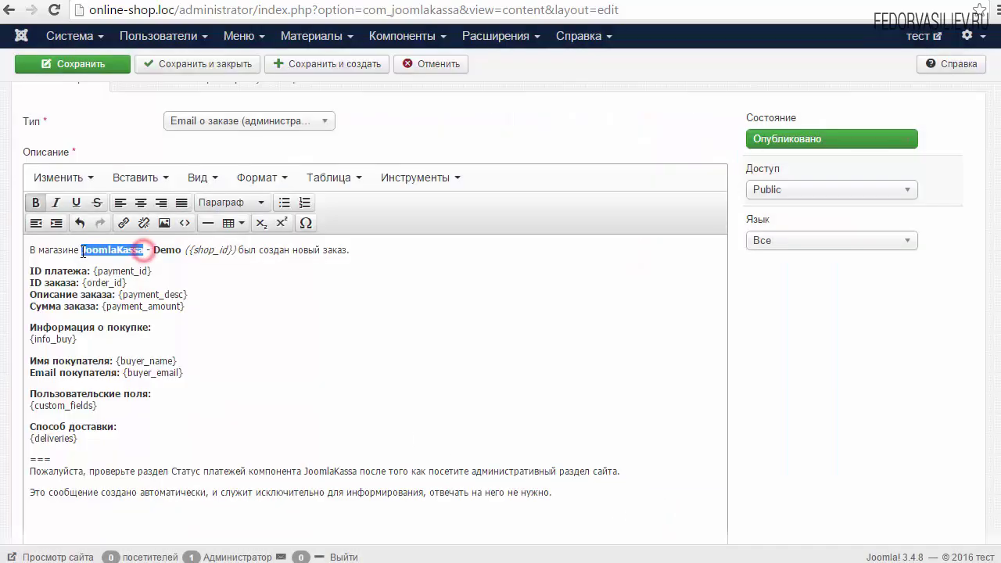
click(91, 269)
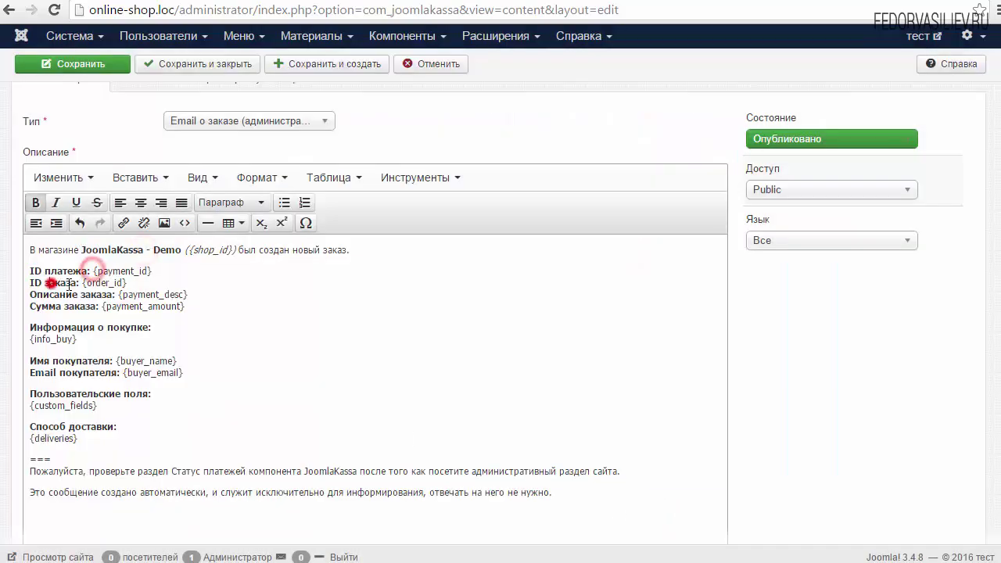
drag(32, 283, 81, 282)
click(61, 291)
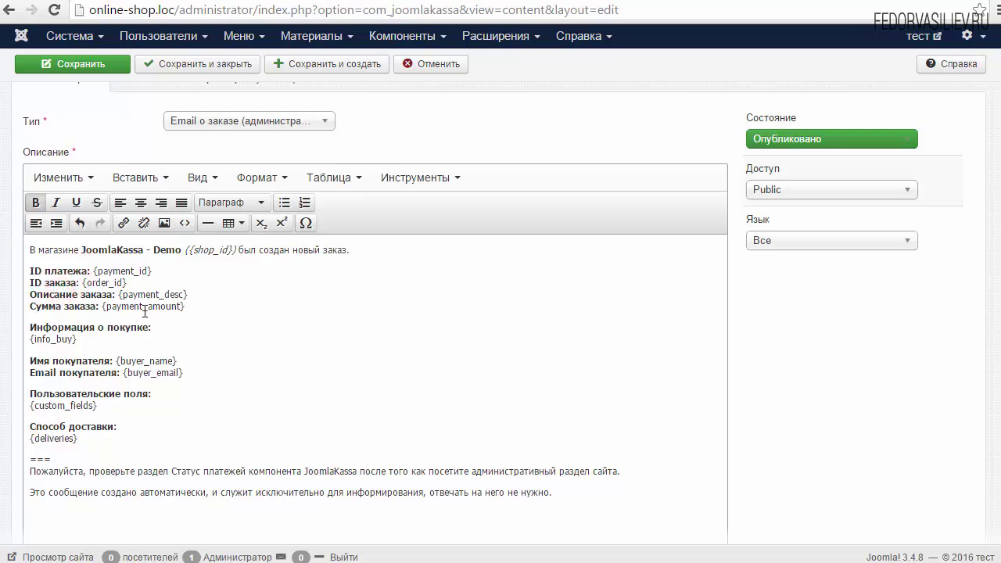
scroll(134, 330, up, 1)
scroll(94, 375, down, 2)
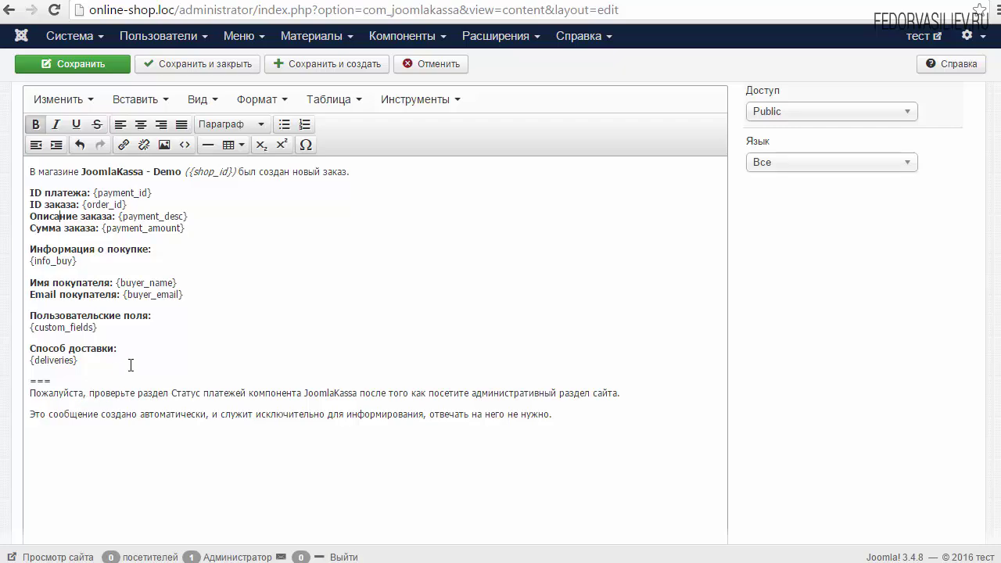
scroll(196, 318, up, 1)
scroll(143, 227, up, 1)
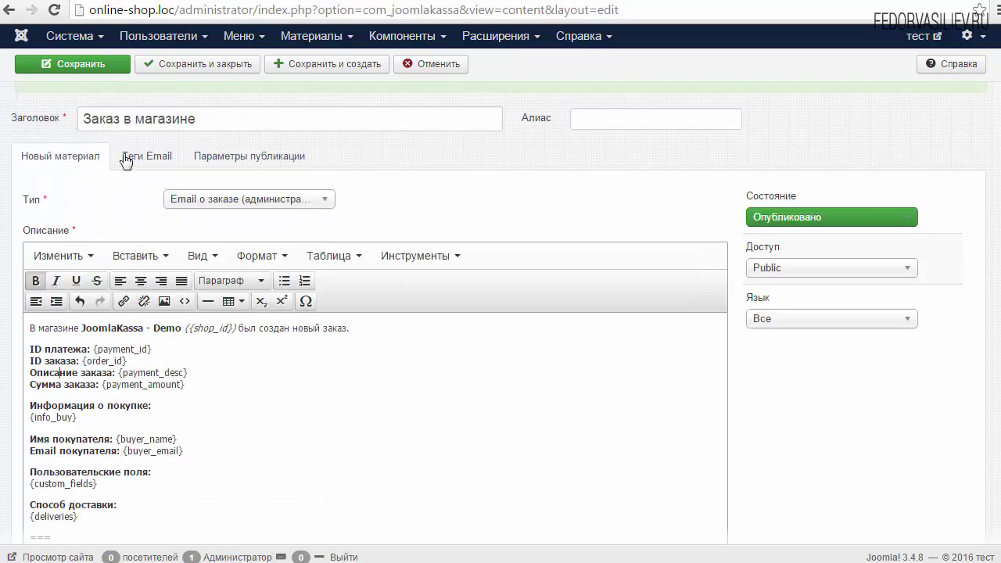
- Examine the list of available order and buyer email tags, and return to the email's description text
click(141, 153)
scroll(612, 320, down, 2)
scroll(266, 268, up, 3)
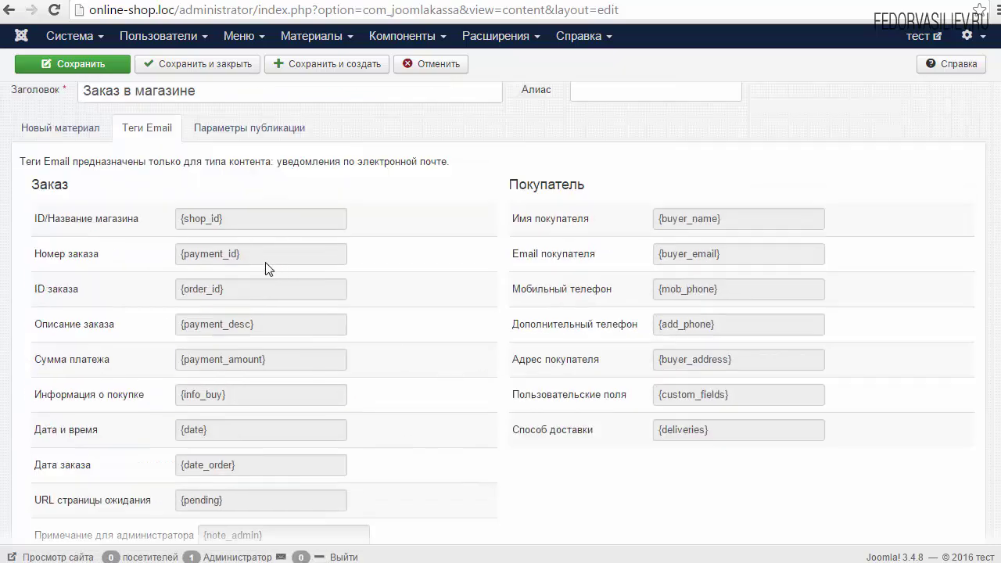
click(92, 207)
scroll(279, 242, down, 3)
scroll(278, 258, up, 1)
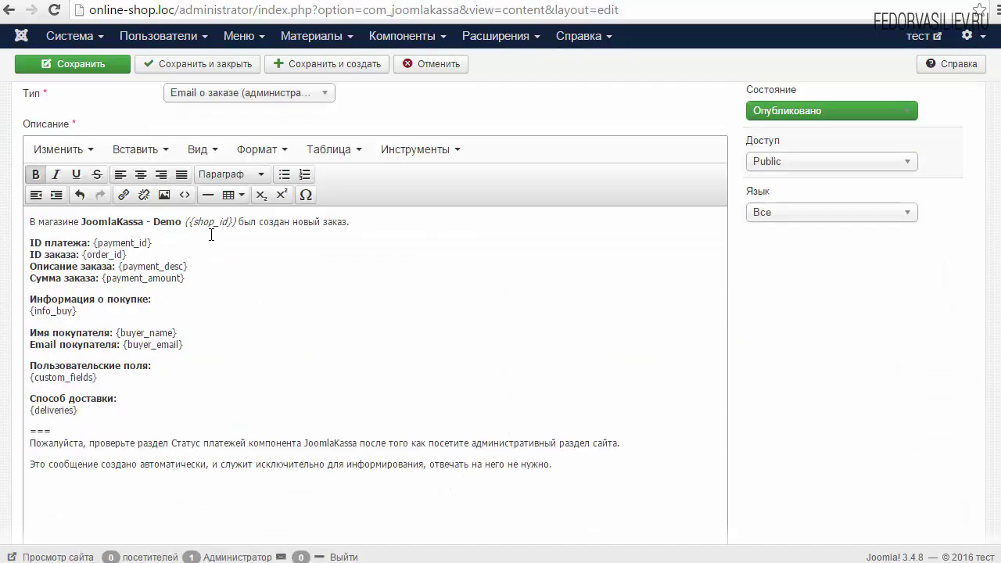
- Examine the opening sentence about the store and the new order, and the message down to its closing note
drag(242, 225, 389, 222)
click(107, 223)
drag(30, 222, 179, 221)
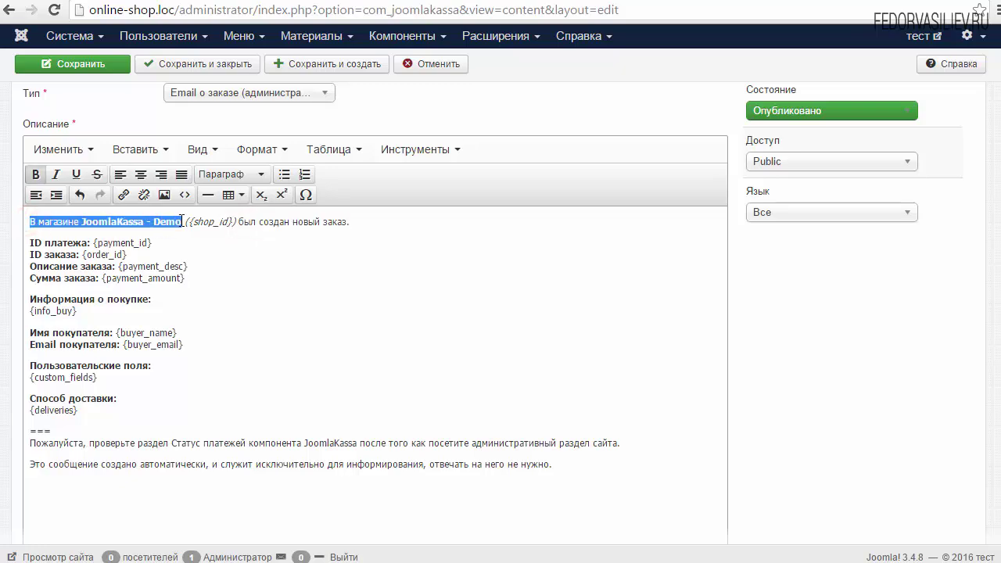
click(291, 294)
scroll(327, 297, down, 3)
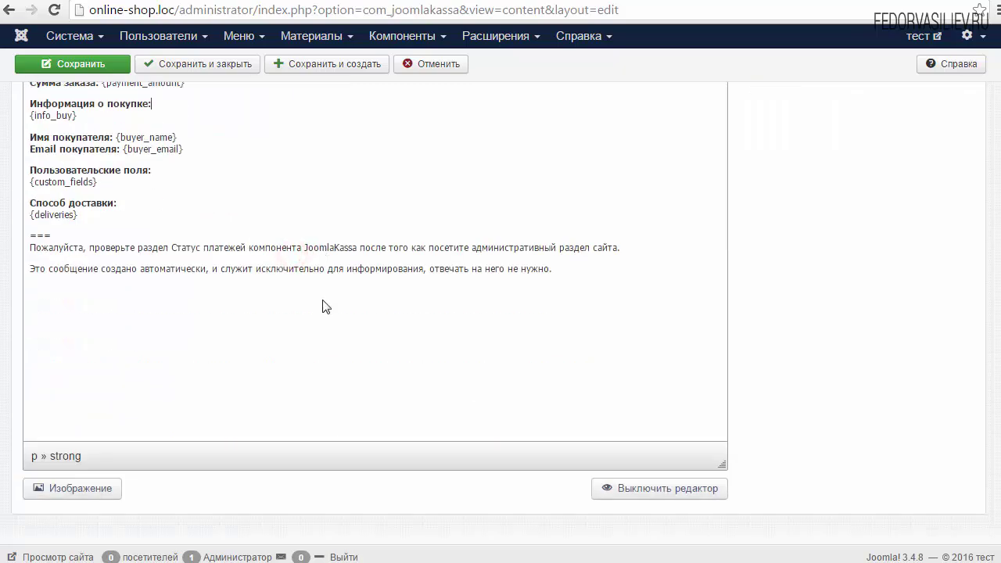
scroll(351, 333, up, 4)
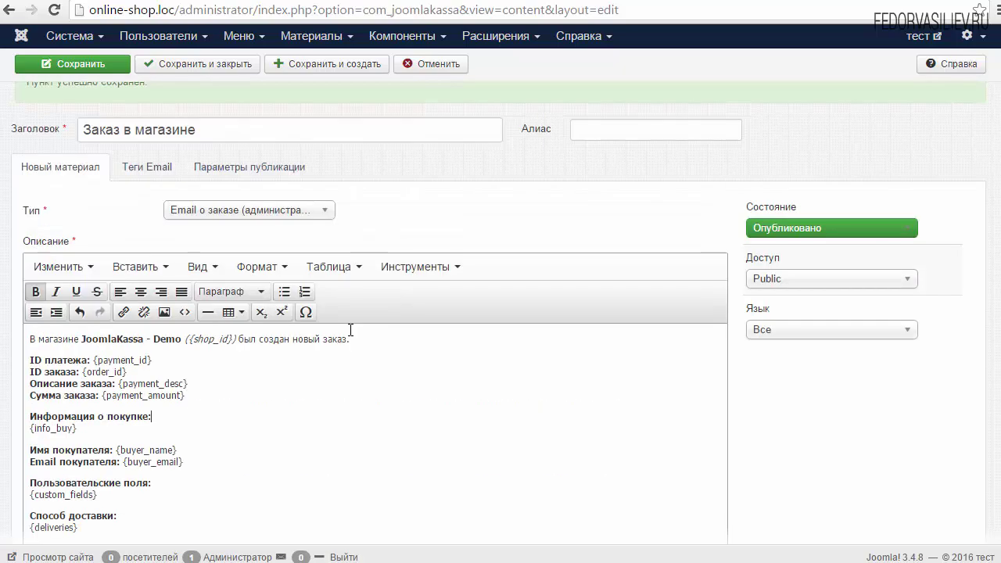
- Save the "Заказ в магазине" email and start another new content item
click(162, 405)
scroll(406, 266, up, 1)
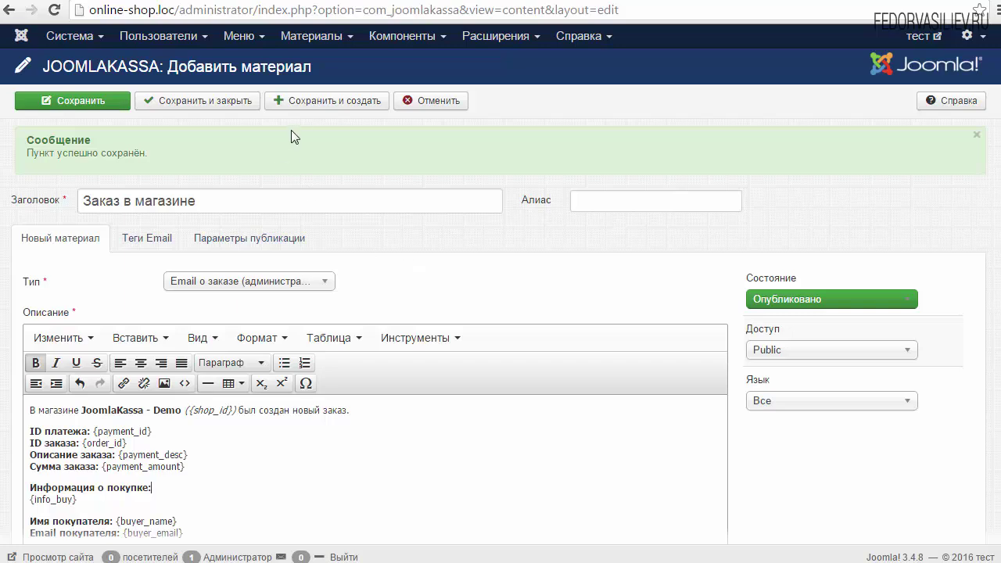
click(312, 105)
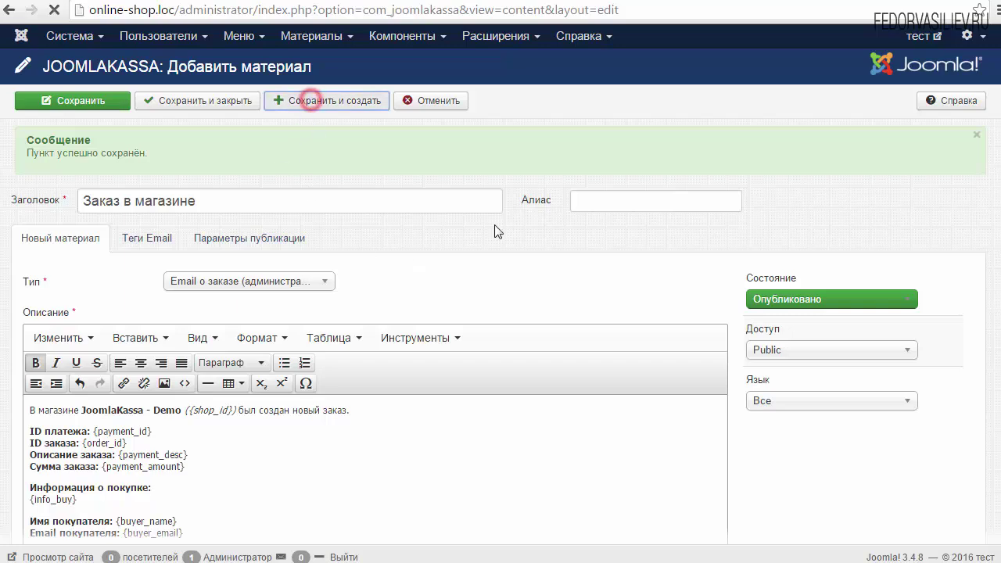
- Title the new content item "Заказ отменён"
right_click(122, 204)
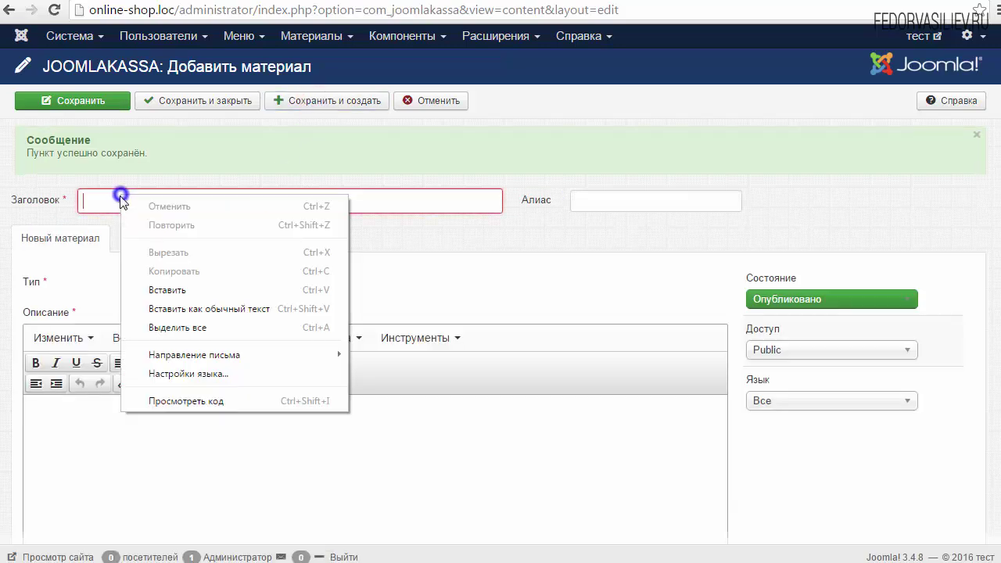
click(148, 283)
click(389, 240)
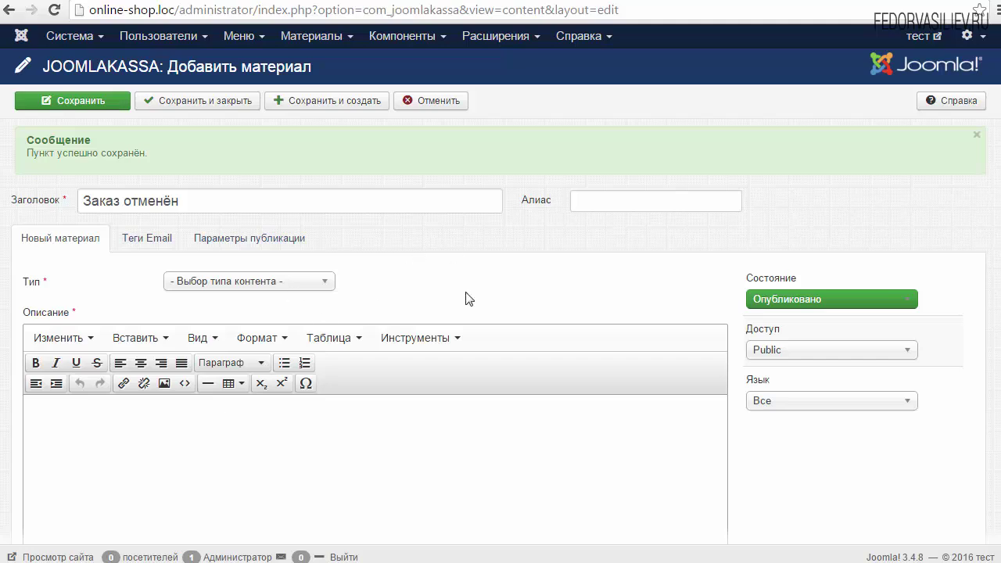
click(406, 287)
click(397, 235)
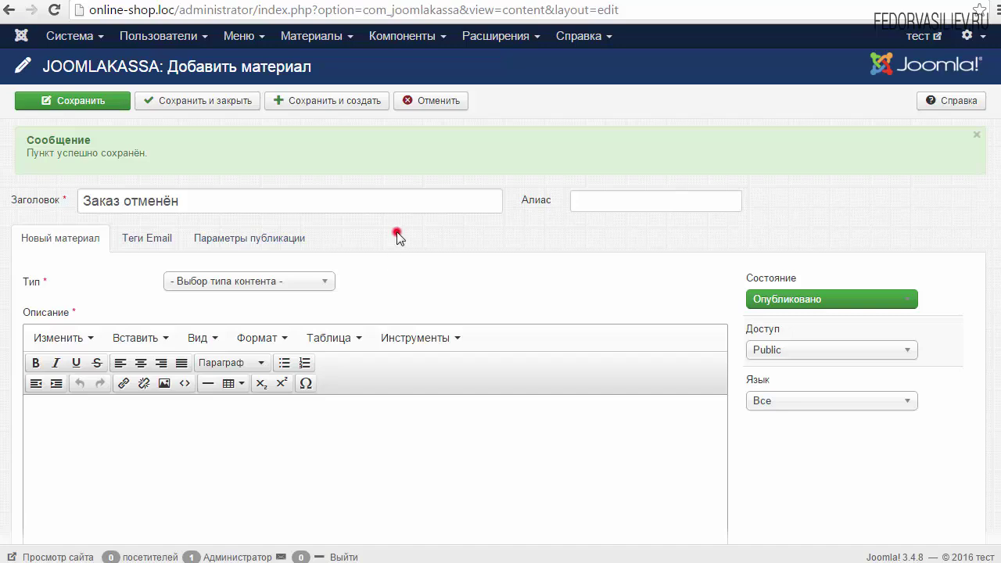
drag(255, 199, 17, 210)
click(148, 199)
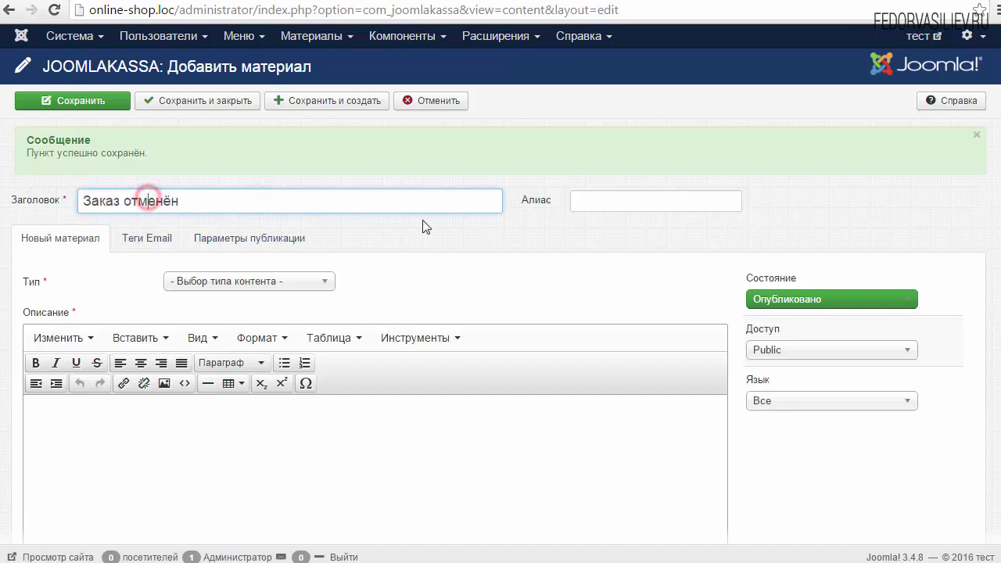
- Set the type of the "Заказ отменён" item to "Статус заказа (email)" and check its title
scroll(469, 219, down, 2)
scroll(454, 205, up, 1)
click(324, 203)
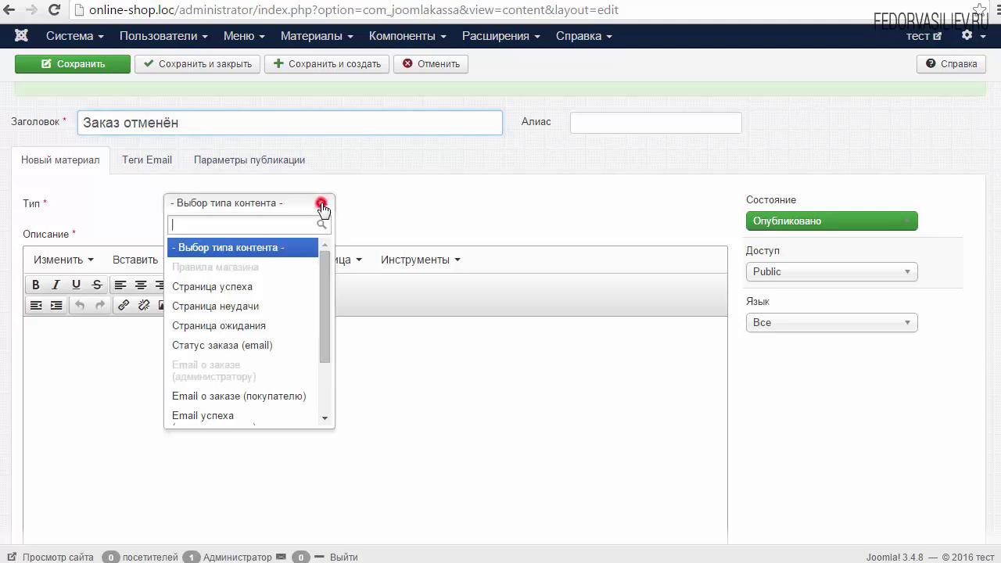
click(248, 347)
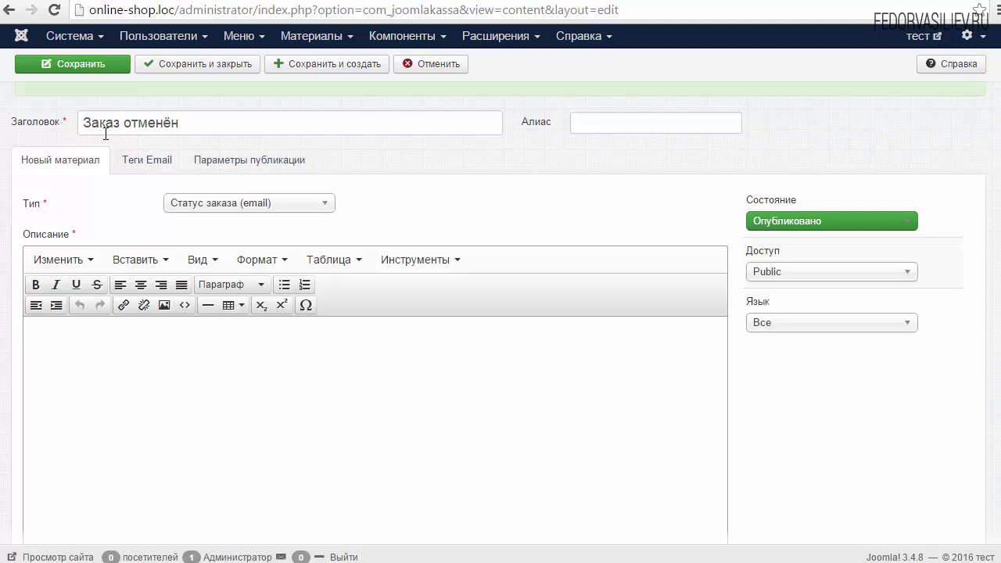
triple_click(185, 120)
click(184, 119)
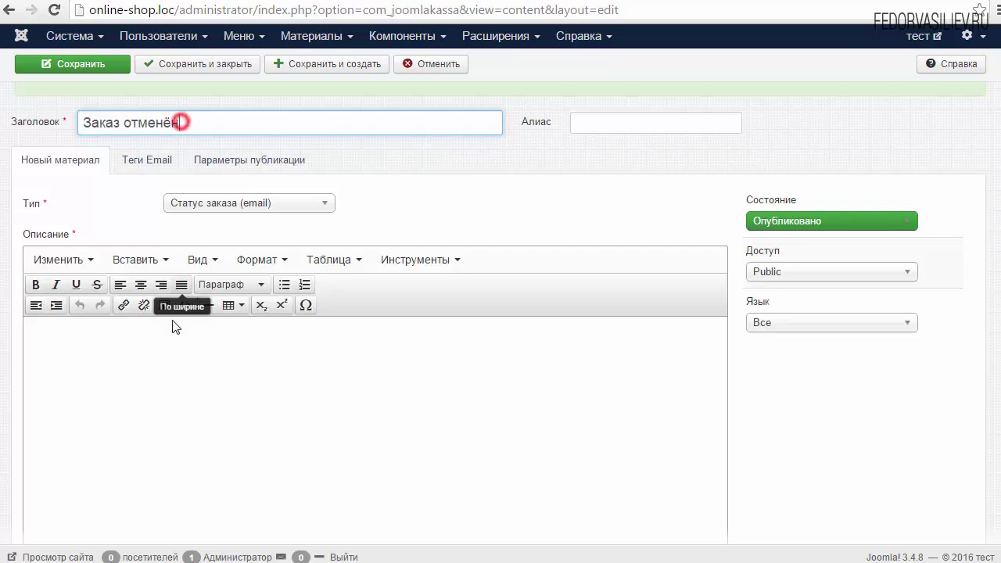
- Paste the prepared order-cancelled HTML template into the description's source code and apply it
click(185, 308)
right_click(384, 161)
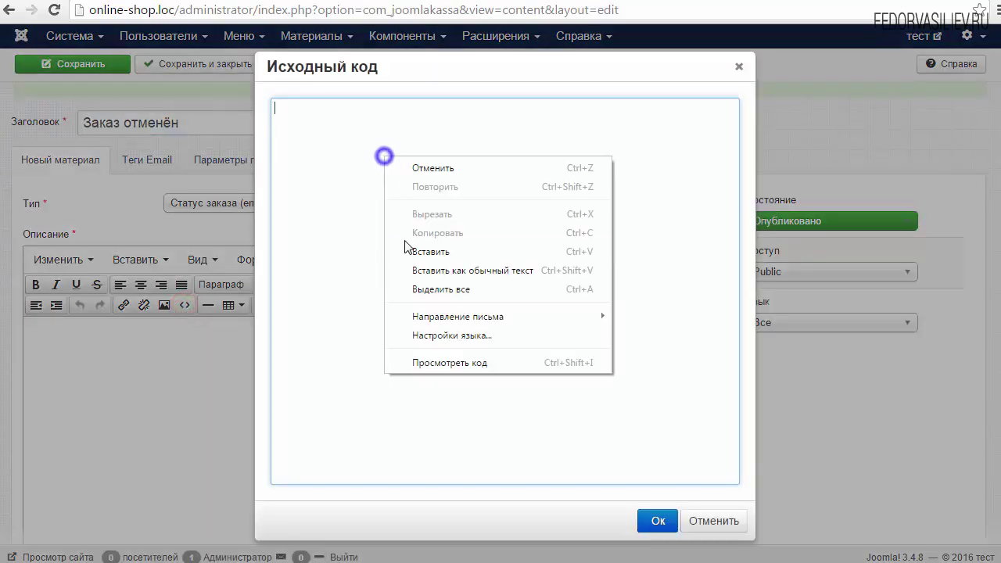
click(431, 251)
click(657, 521)
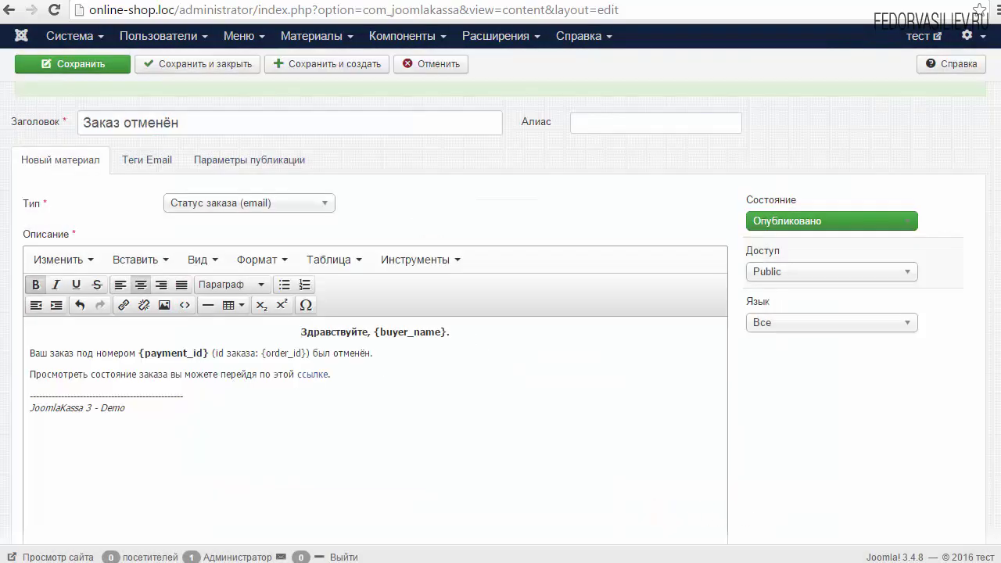
- Save the "Заказ отменён" email and start another new content item
drag(132, 409, 78, 374)
click(183, 368)
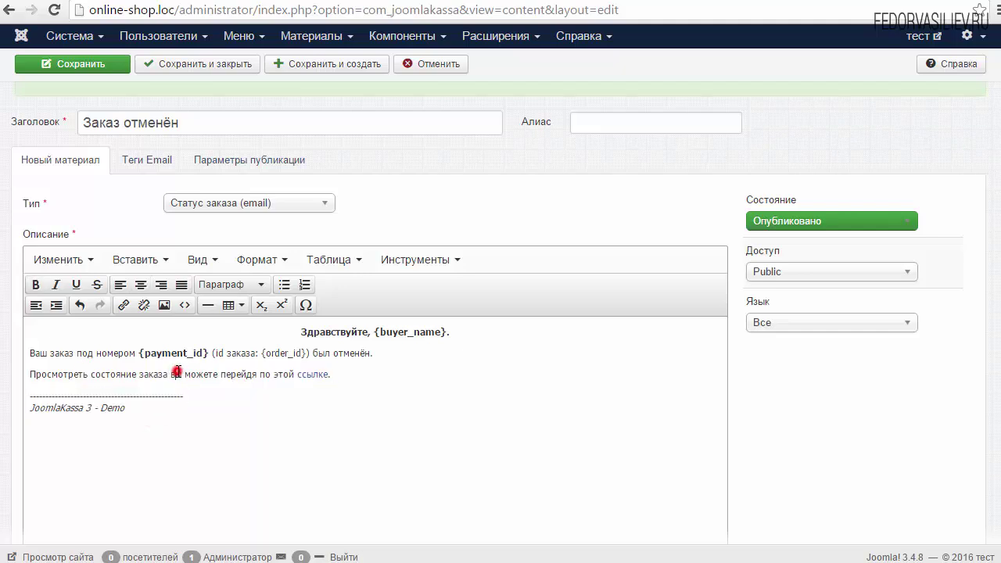
scroll(365, 224, up, 2)
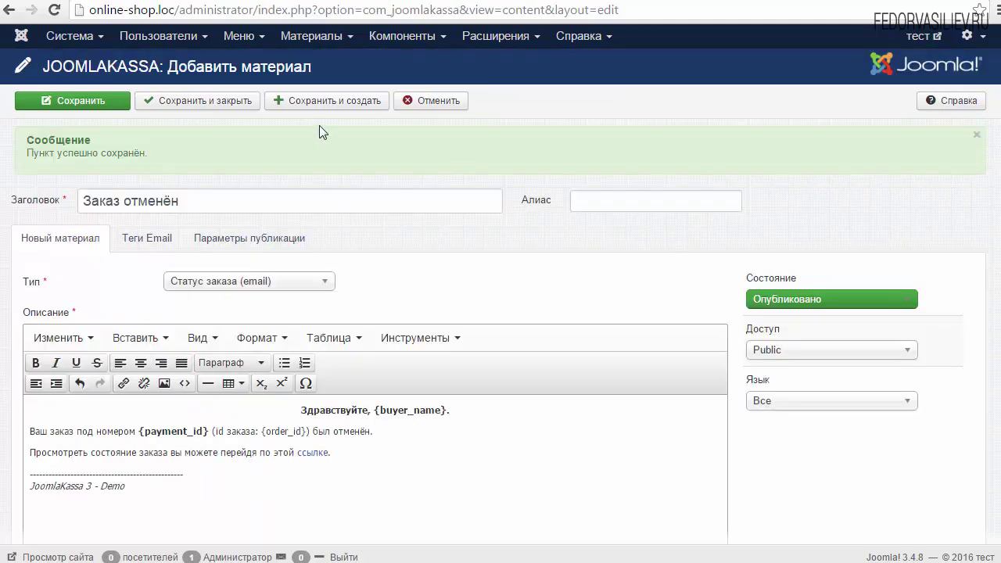
click(330, 99)
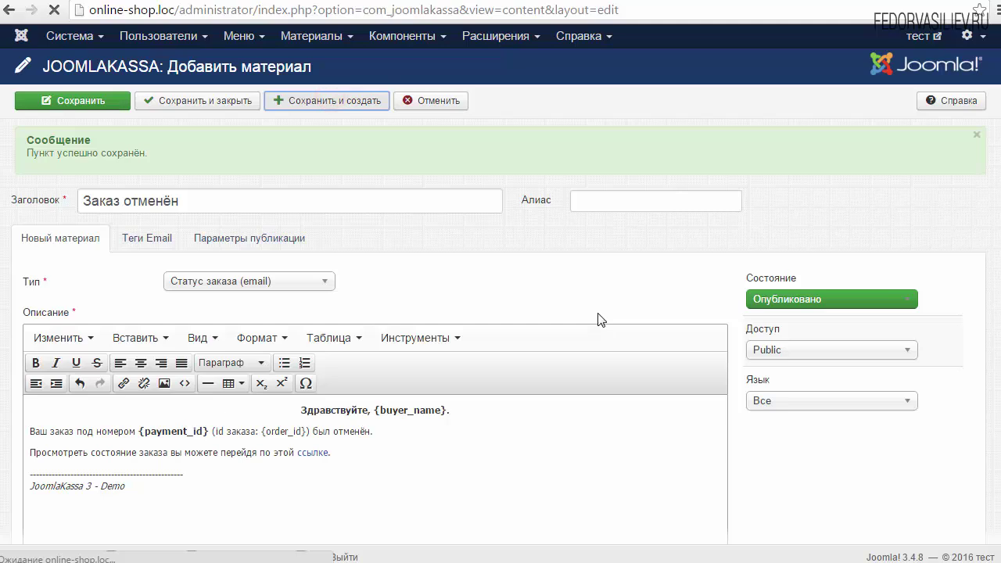
- Title the new content item "Изменения статуса заказа" and set its type to "Статус заказа (email)"
right_click(113, 194)
click(162, 285)
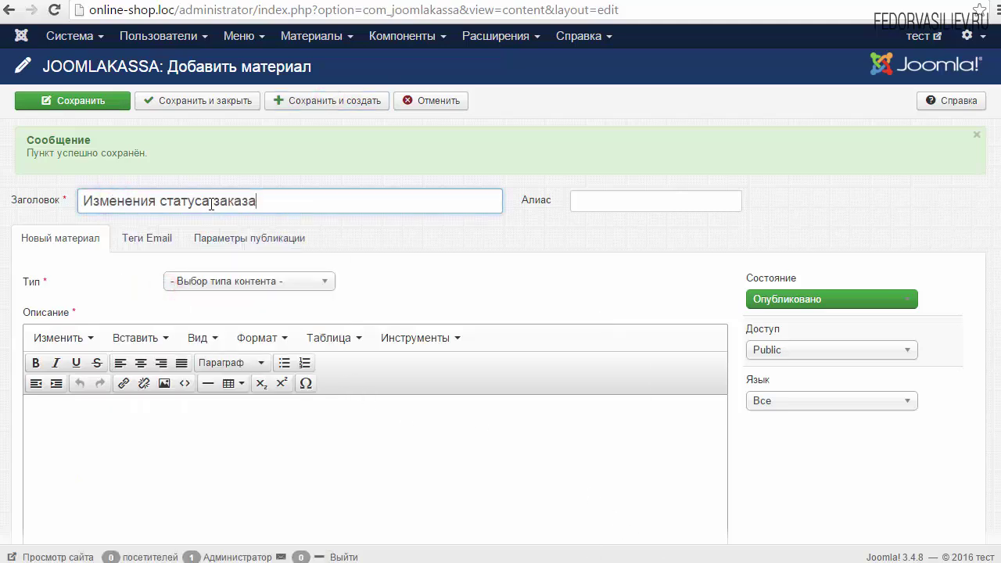
click(317, 284)
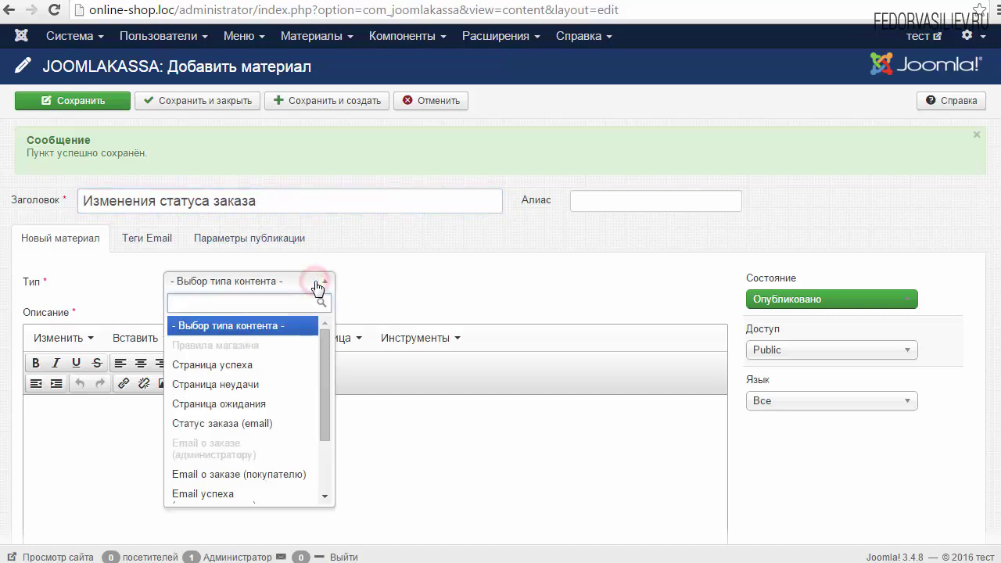
click(271, 427)
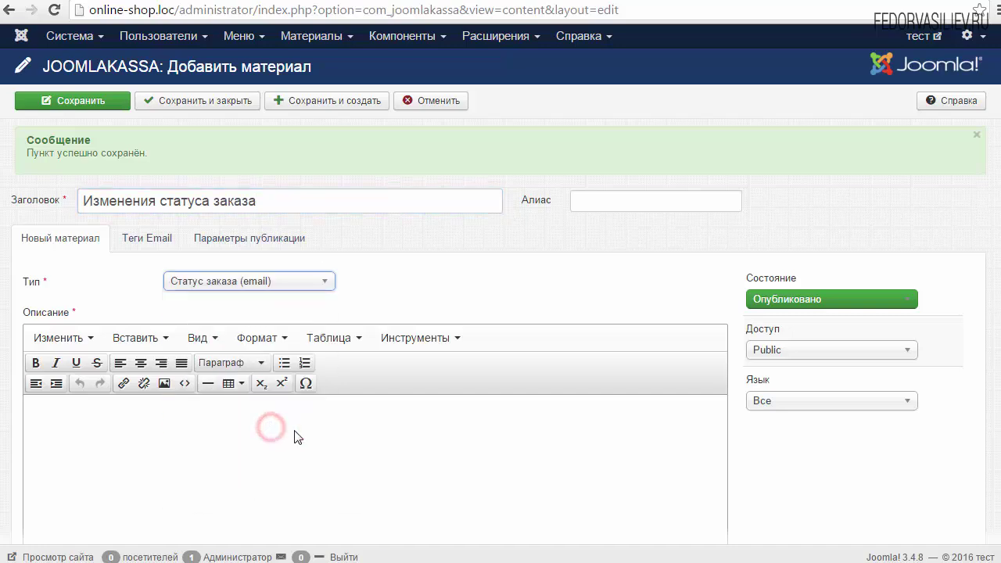
- Paste the prepared status-change HTML template with the {payment_id} and {note_admin} tags into the description's source code and apply it
click(184, 382)
right_click(371, 194)
click(406, 288)
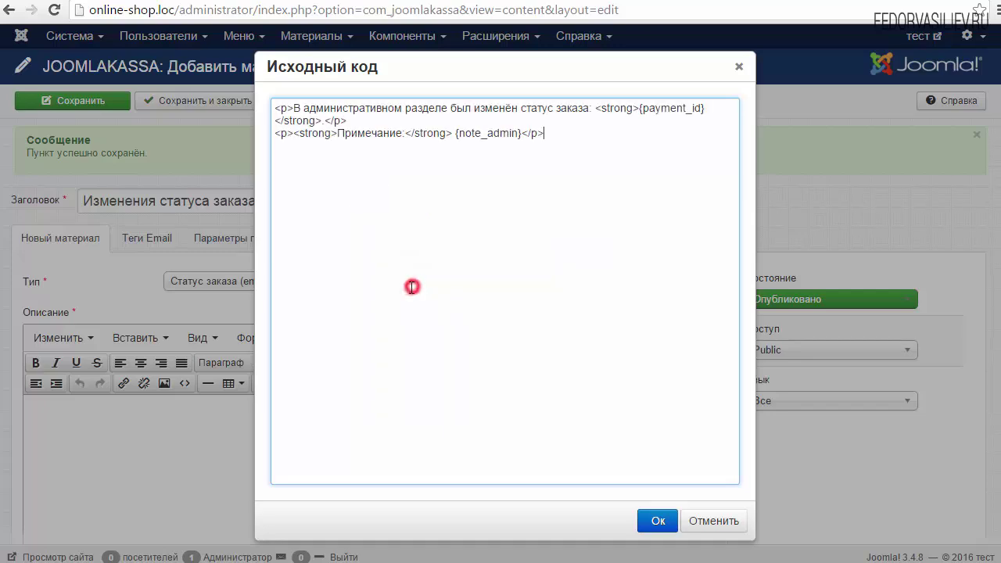
click(655, 521)
scroll(452, 372, down, 3)
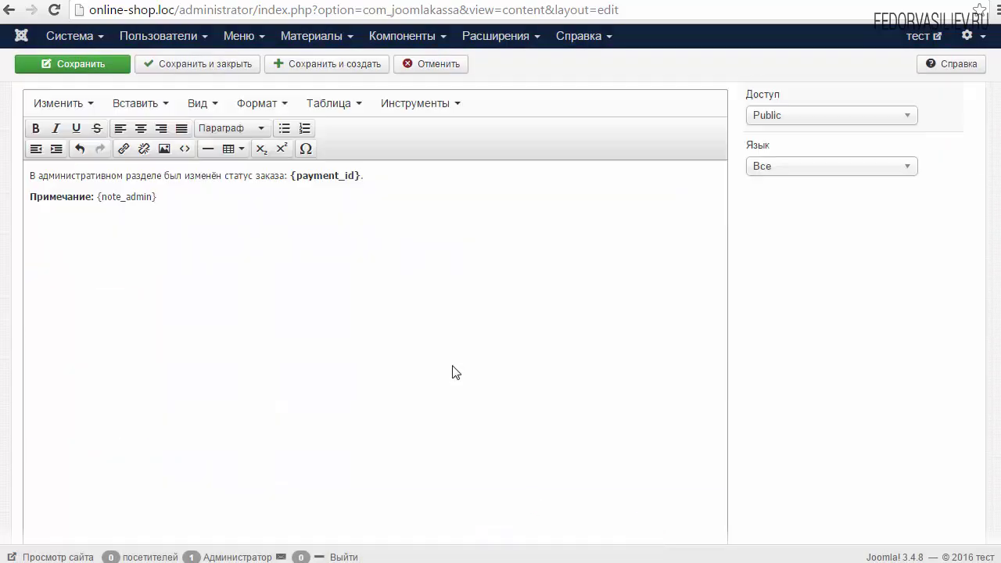
- Check the text of the "Изменения статуса заказа" email, save it and start another new content item
scroll(453, 370, up, 1)
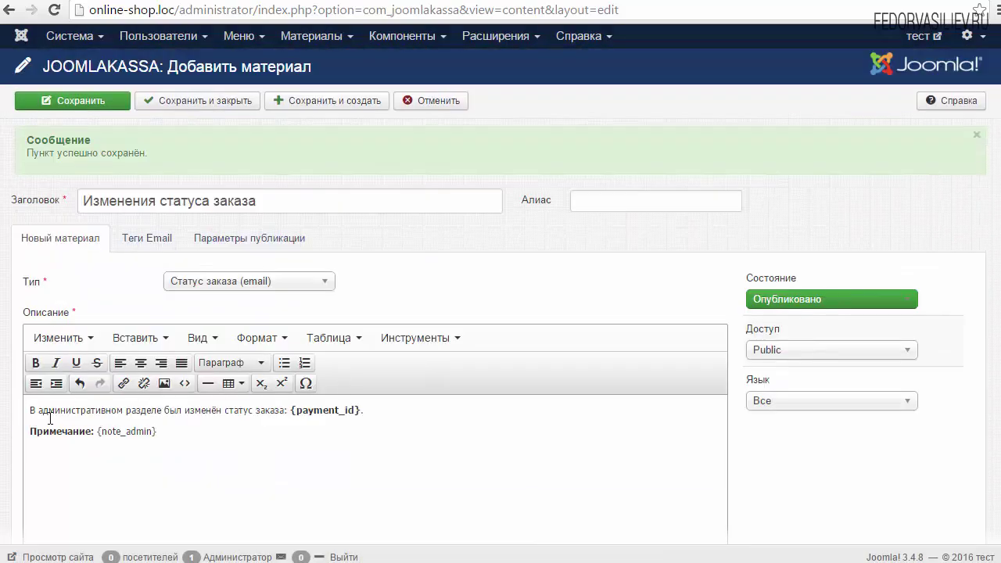
drag(55, 413, 153, 429)
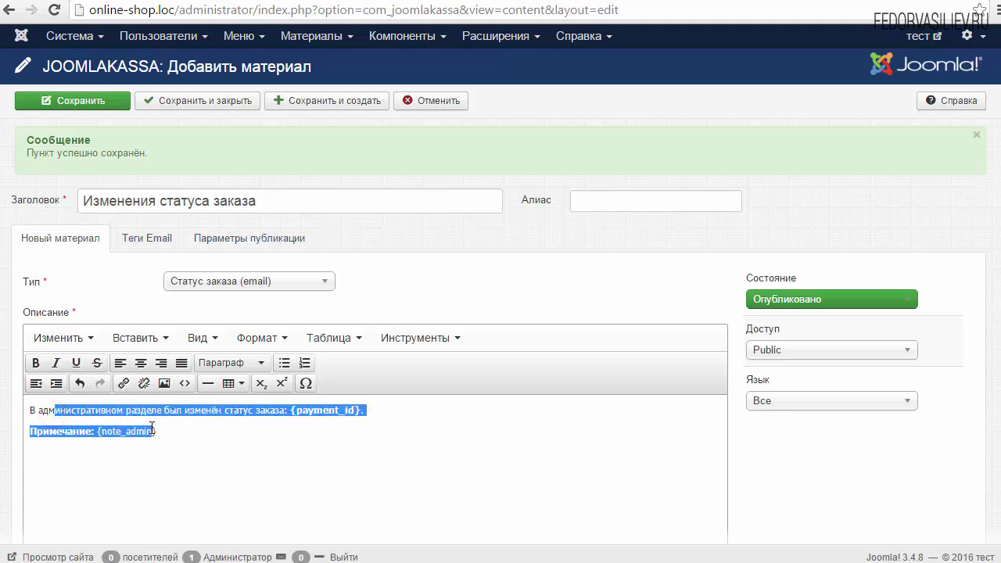
click(191, 434)
click(313, 100)
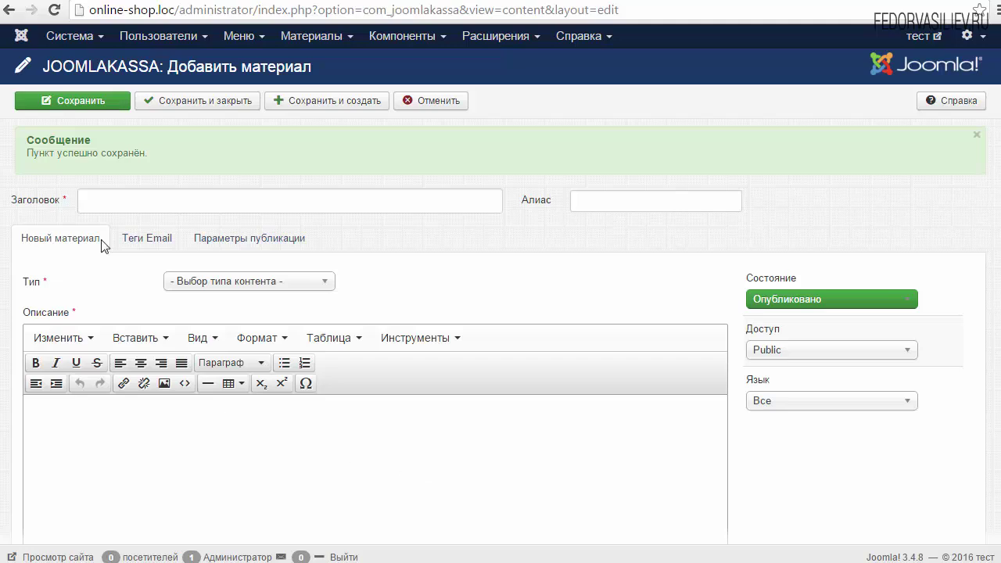
- Title the new content item "Информация о заказе" and set its type to "Email о заказе (покупателю)"
click(101, 199)
right_click(101, 200)
click(162, 292)
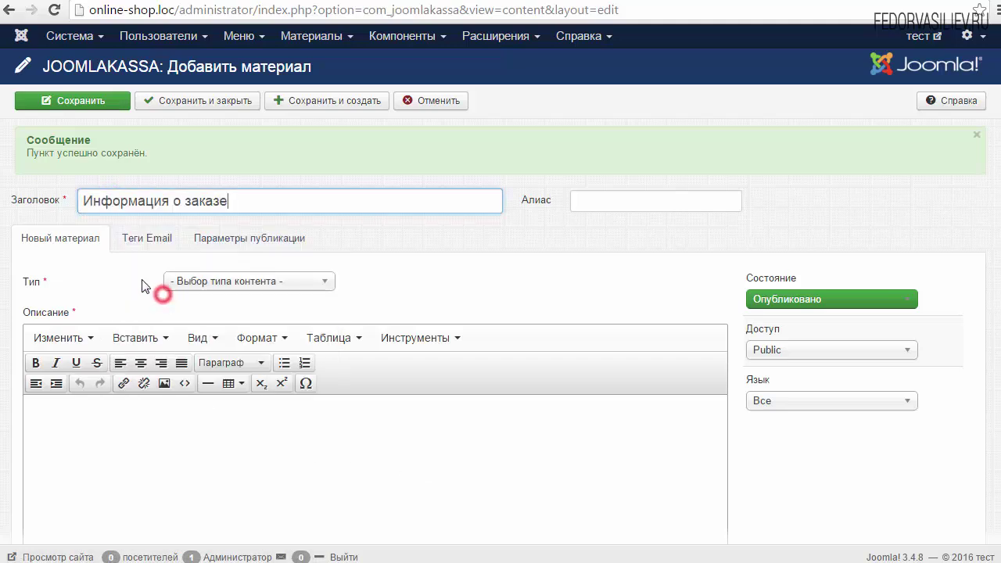
click(323, 281)
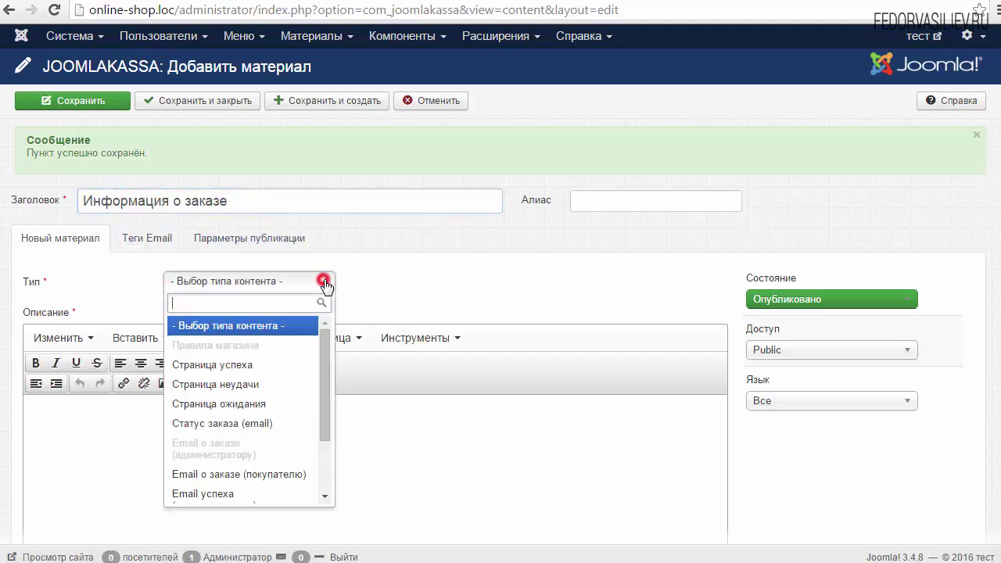
drag(324, 346, 326, 395)
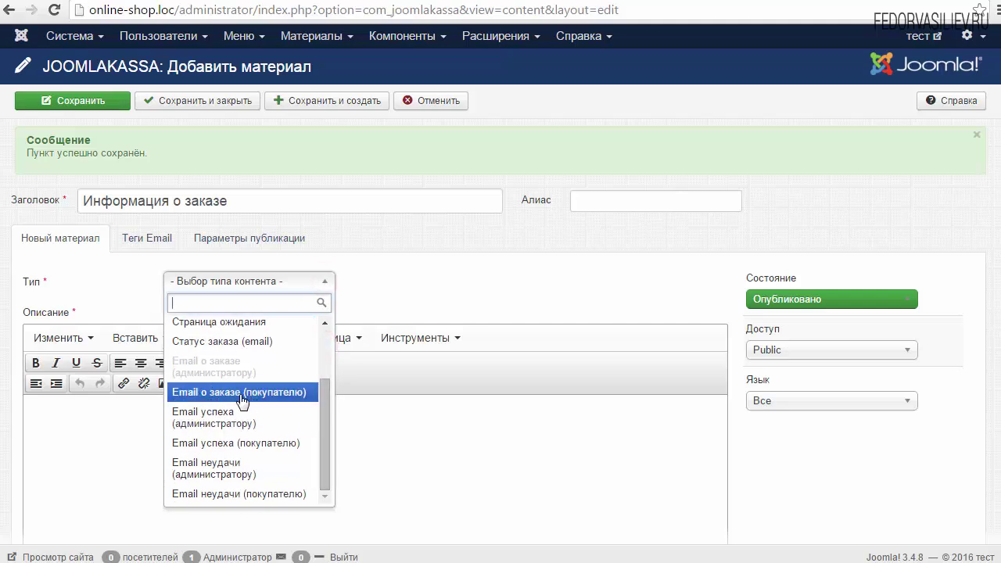
click(296, 394)
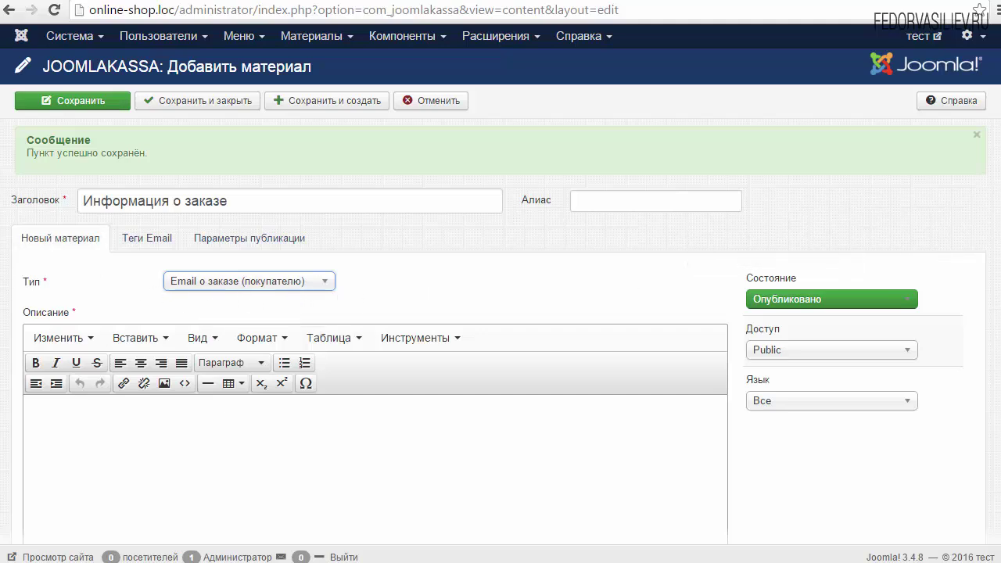
- Paste the prepared HTML template of the buyer's order information into the description's source code and apply it
scroll(429, 258, down, 2)
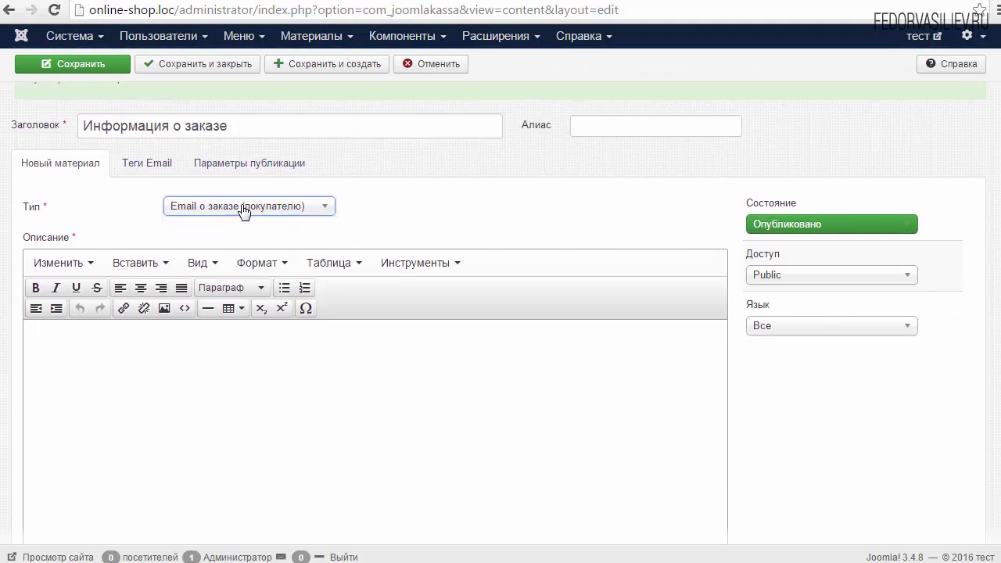
click(185, 309)
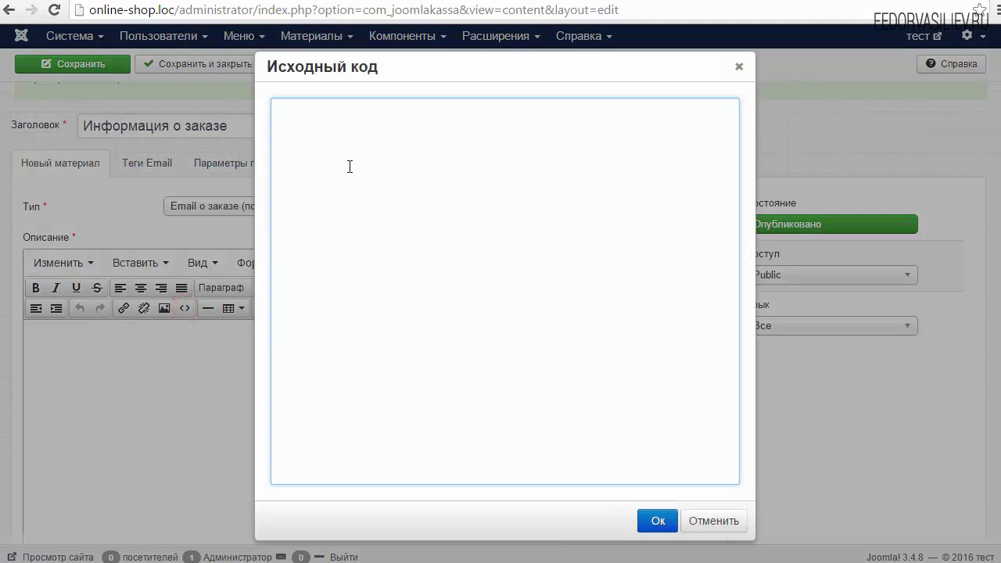
right_click(348, 156)
click(400, 251)
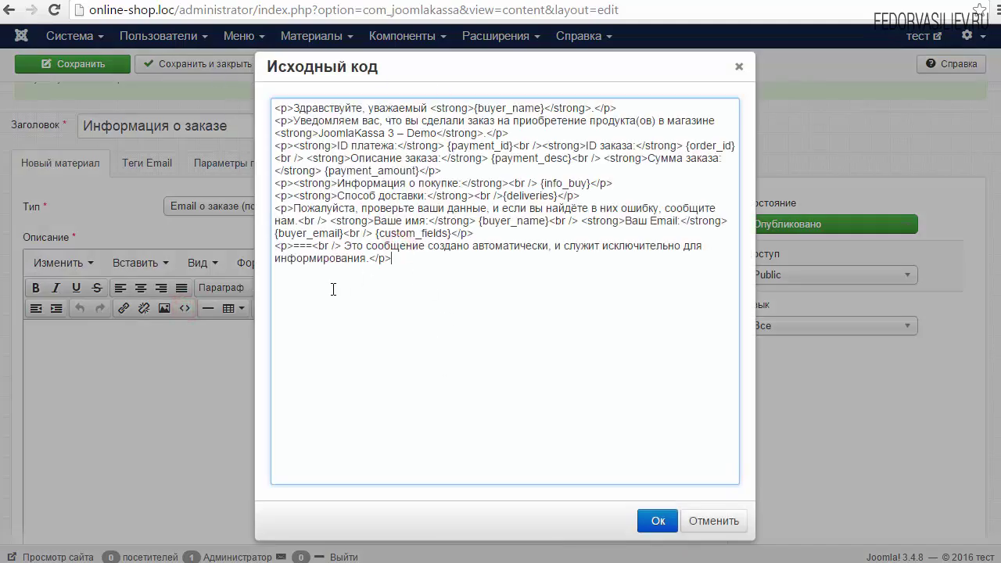
click(657, 520)
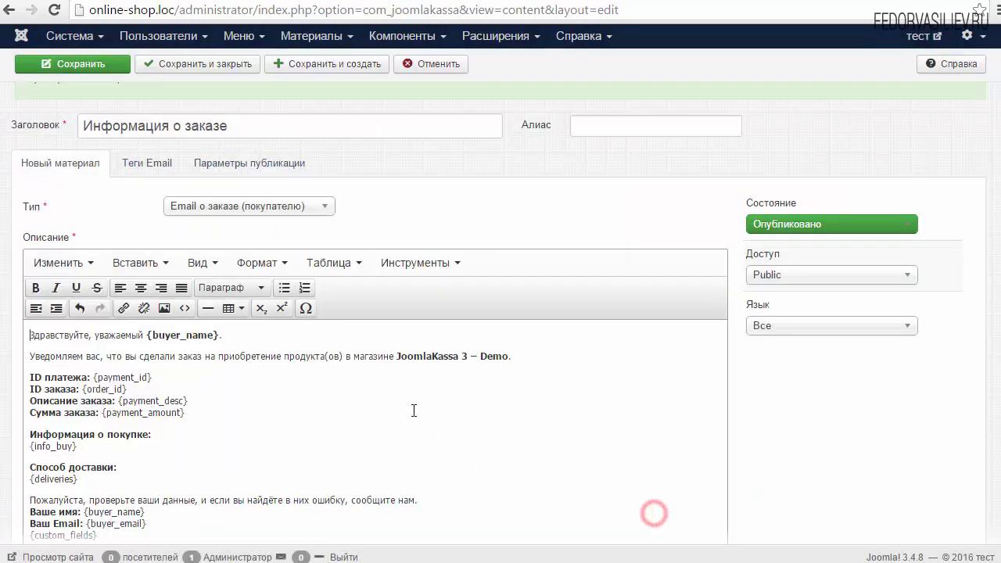
- Review the "Информация о заказе" email text, save it and start another new content item
scroll(414, 411, down, 3)
scroll(415, 411, up, 2)
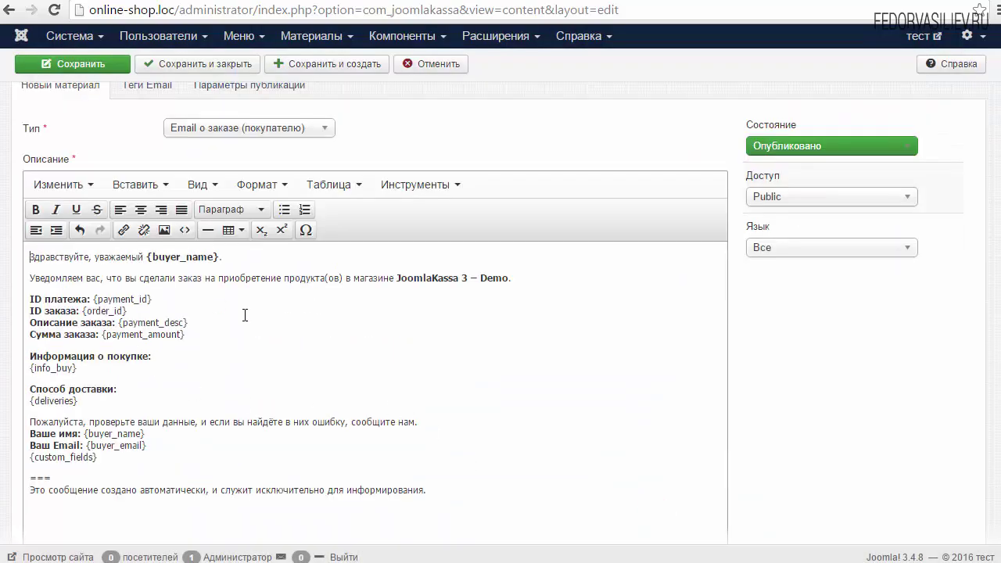
scroll(256, 375, down, 1)
scroll(395, 377, up, 2)
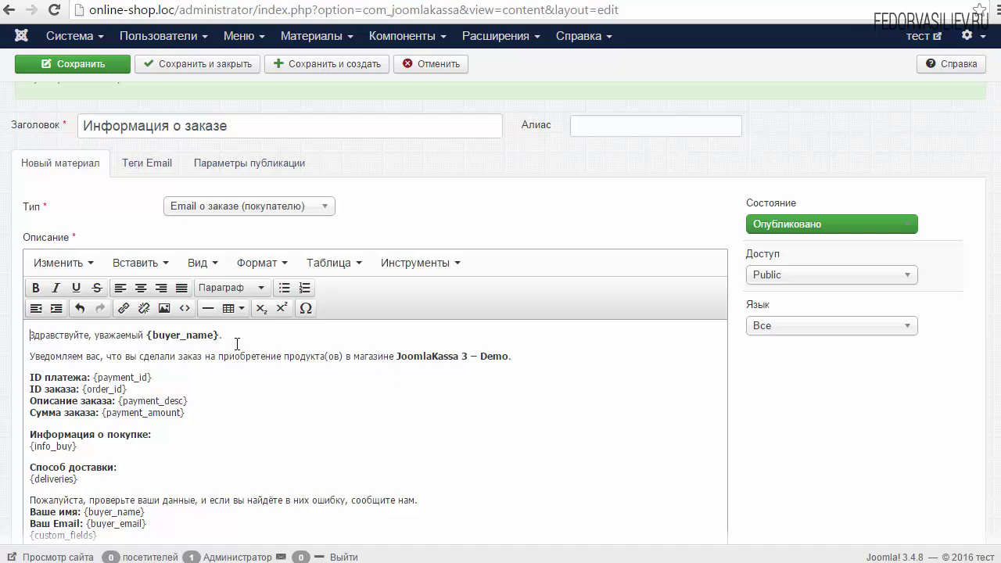
scroll(237, 344, up, 1)
click(331, 100)
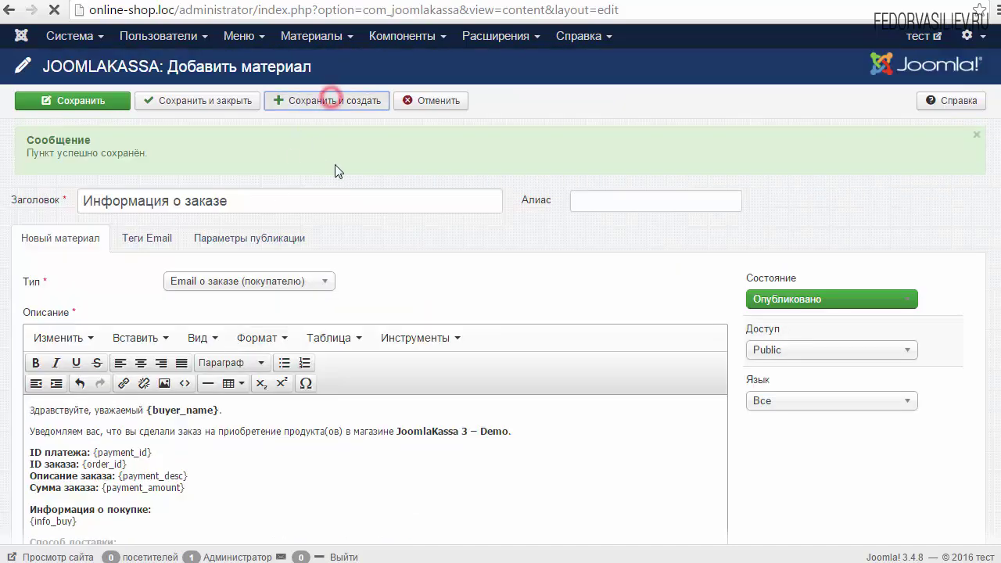
- Title the new content item "Оплата принята" and set its type to "Статус заказа (email)"
click(116, 202)
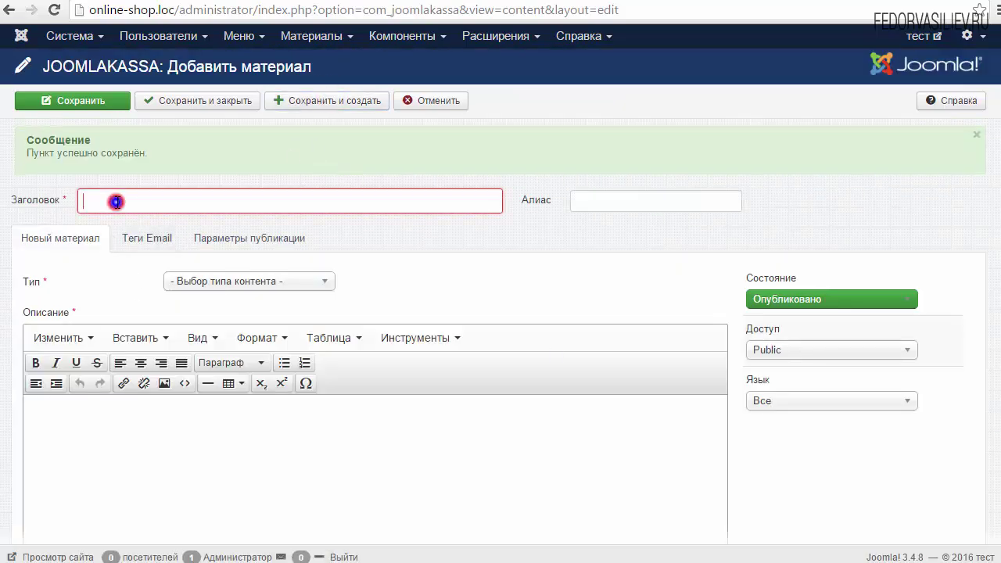
right_click(116, 202)
click(168, 305)
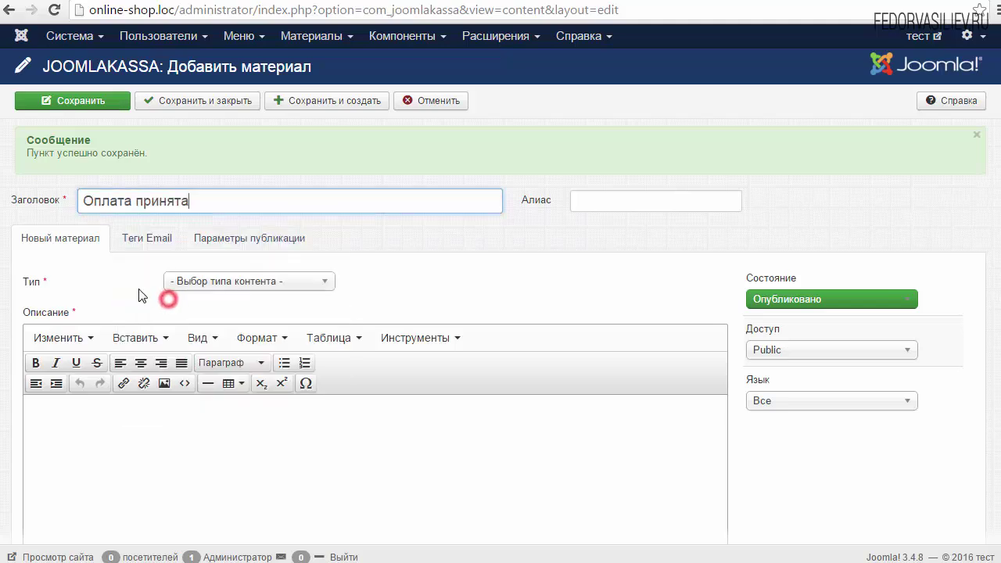
click(242, 284)
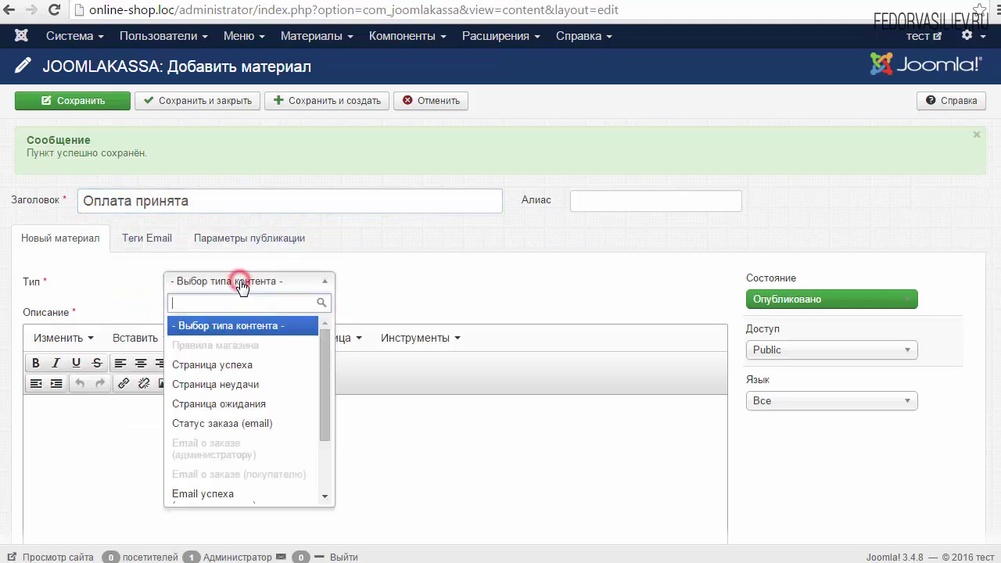
click(262, 424)
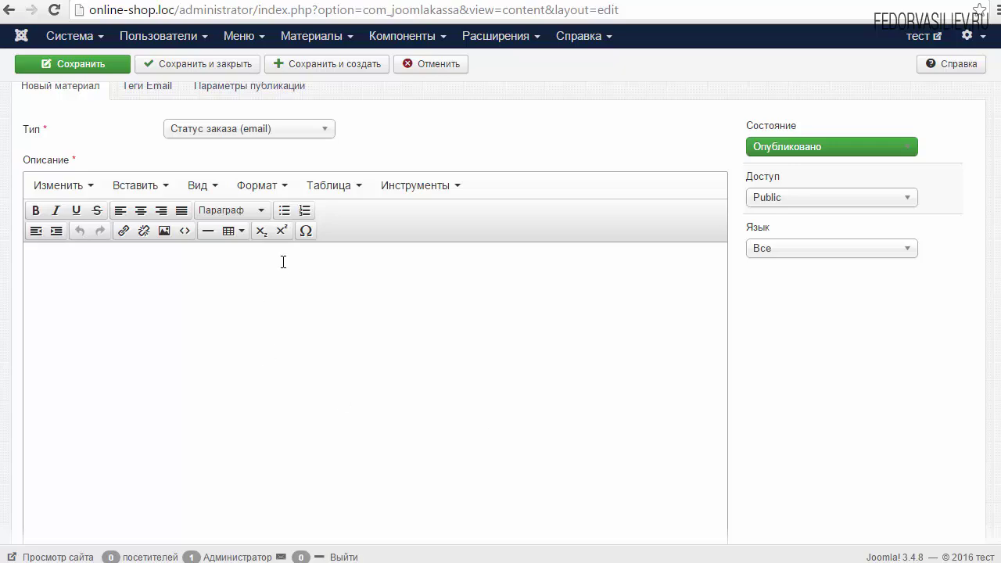
- Paste the prepared payment-accepted HTML template with the {buyer_name} and {payment_id} tags into the description's source code and apply it
click(183, 230)
right_click(346, 194)
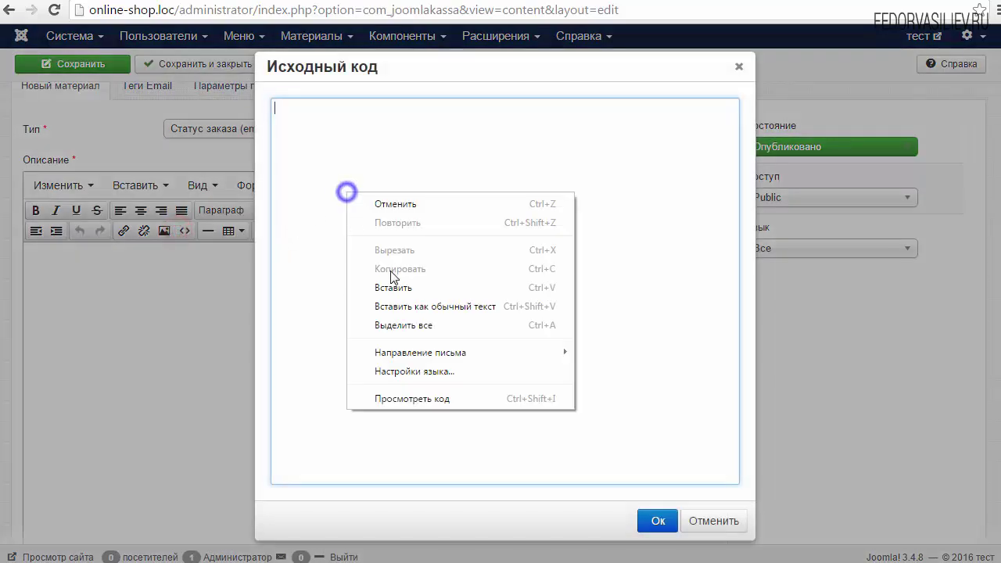
click(399, 278)
click(657, 520)
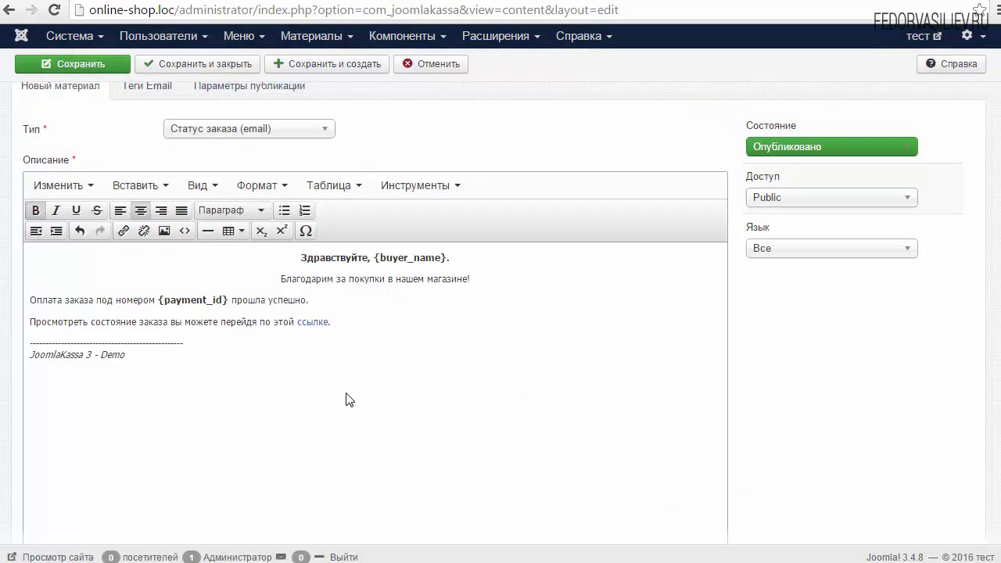
- Save and close the "Оплата принята" email, and look over the list of content items
key(ctrl+s)
scroll(539, 368, down, 2)
scroll(535, 327, up, 2)
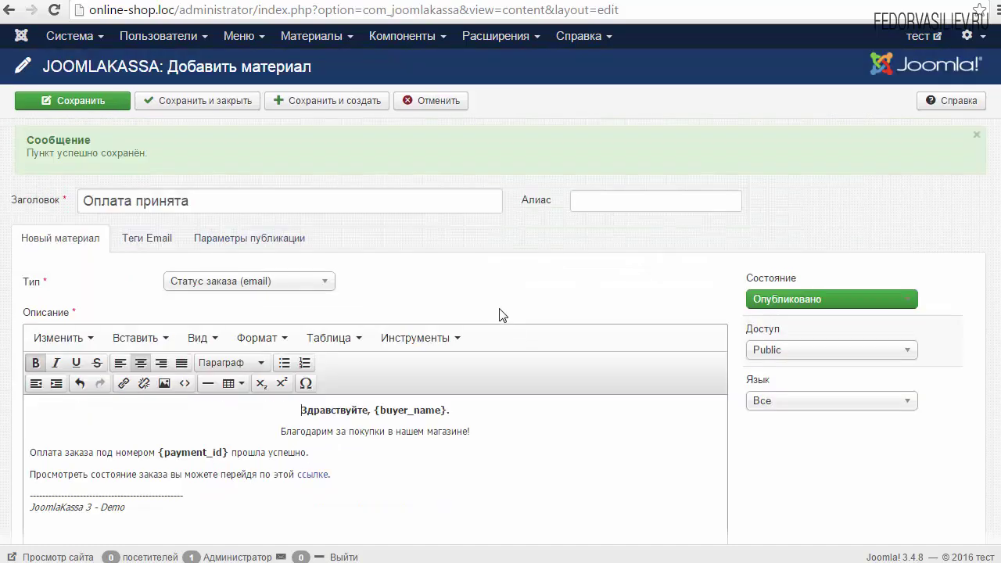
click(200, 103)
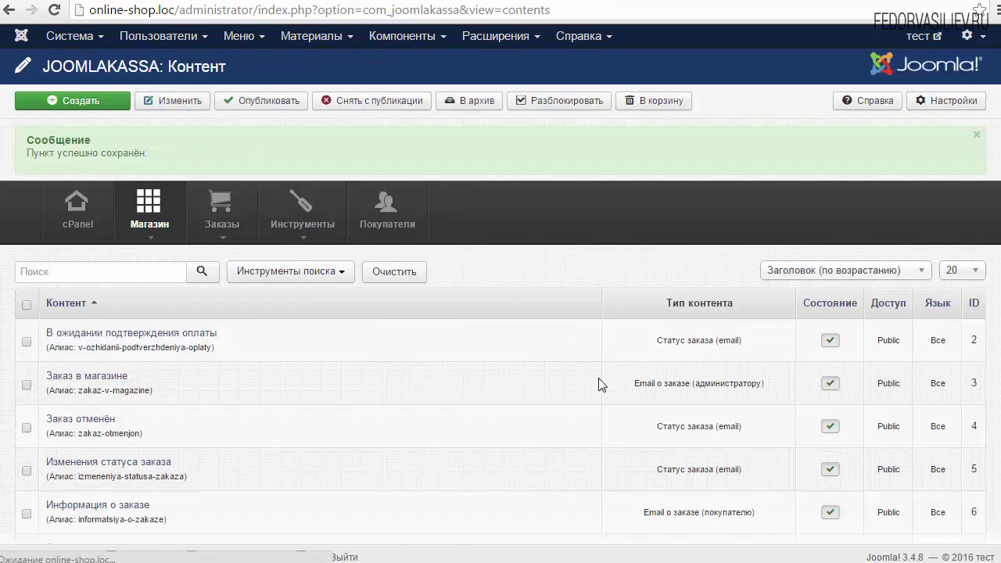
scroll(599, 384, down, 2)
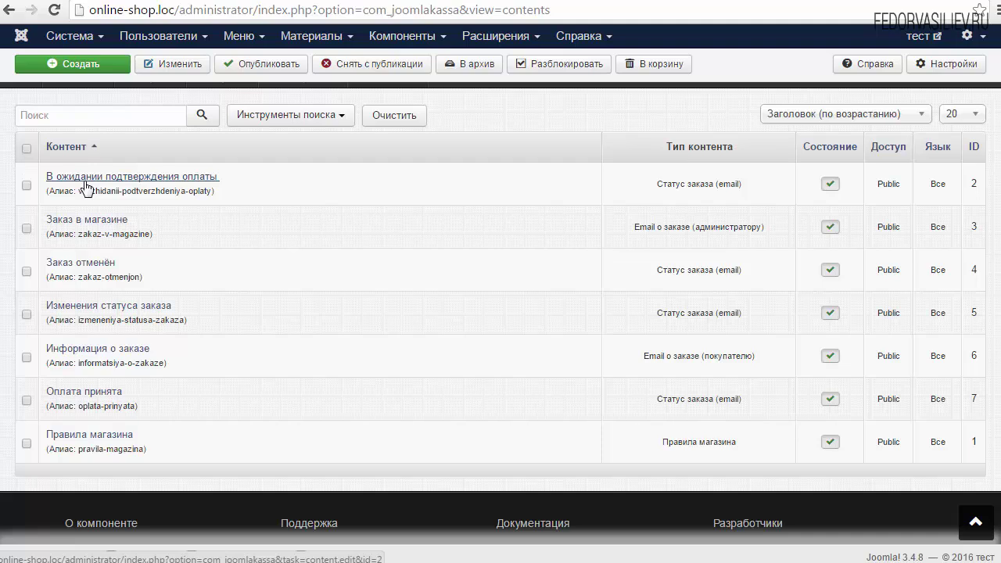
scroll(400, 412, up, 1)
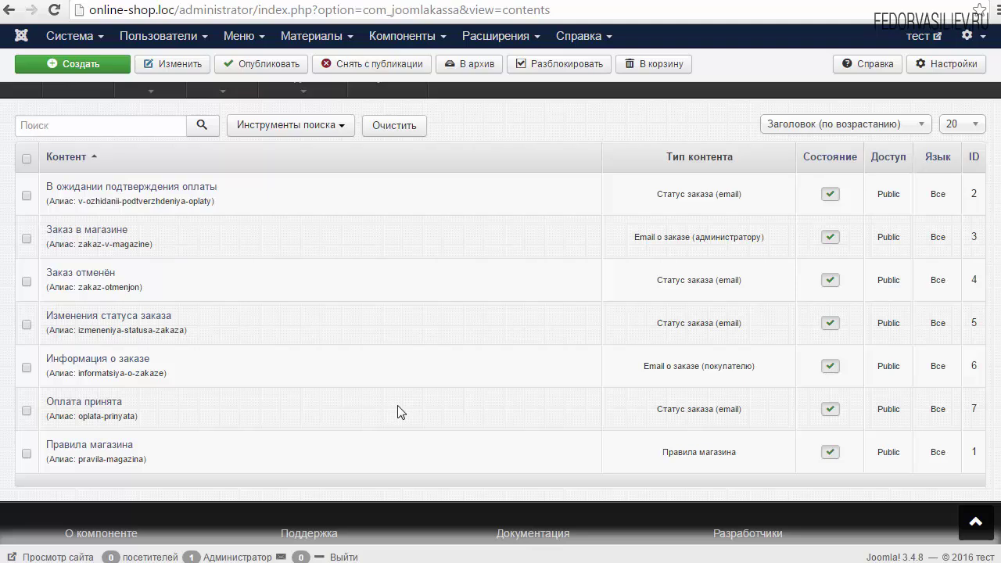